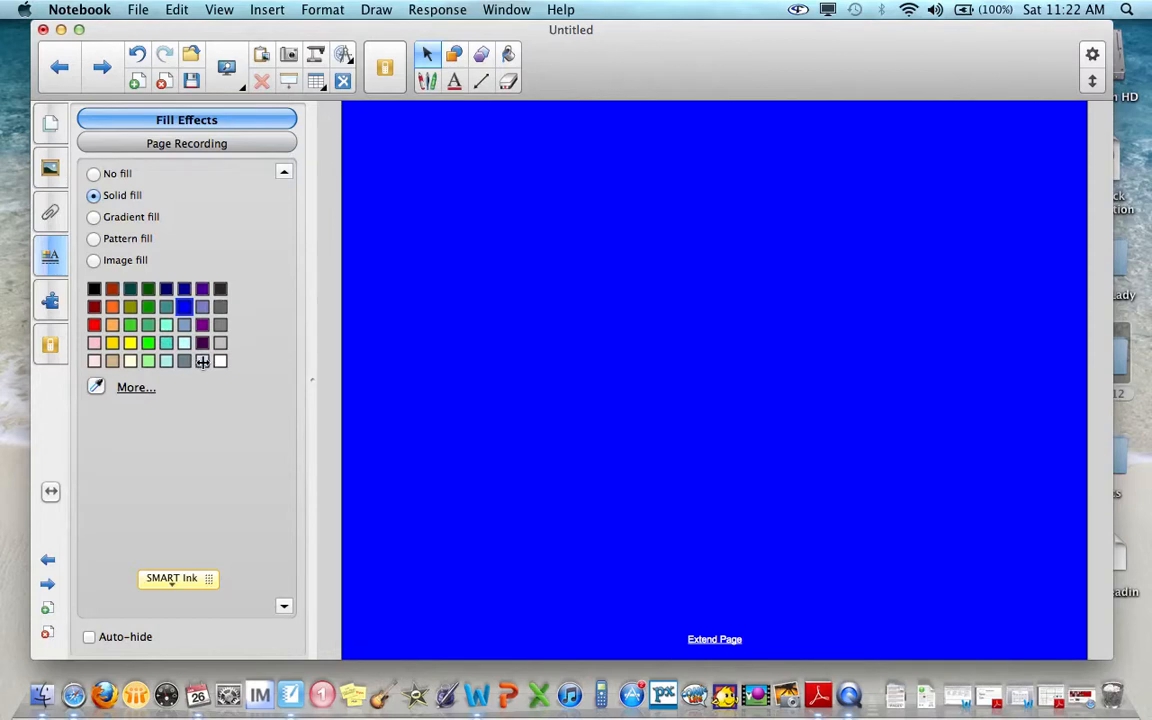
- Change page 2's solid fill to light lavender and give page 3 a pattern fill of horizontal dashed lines
{"action": "left_click", "coordinate": [202, 361]}
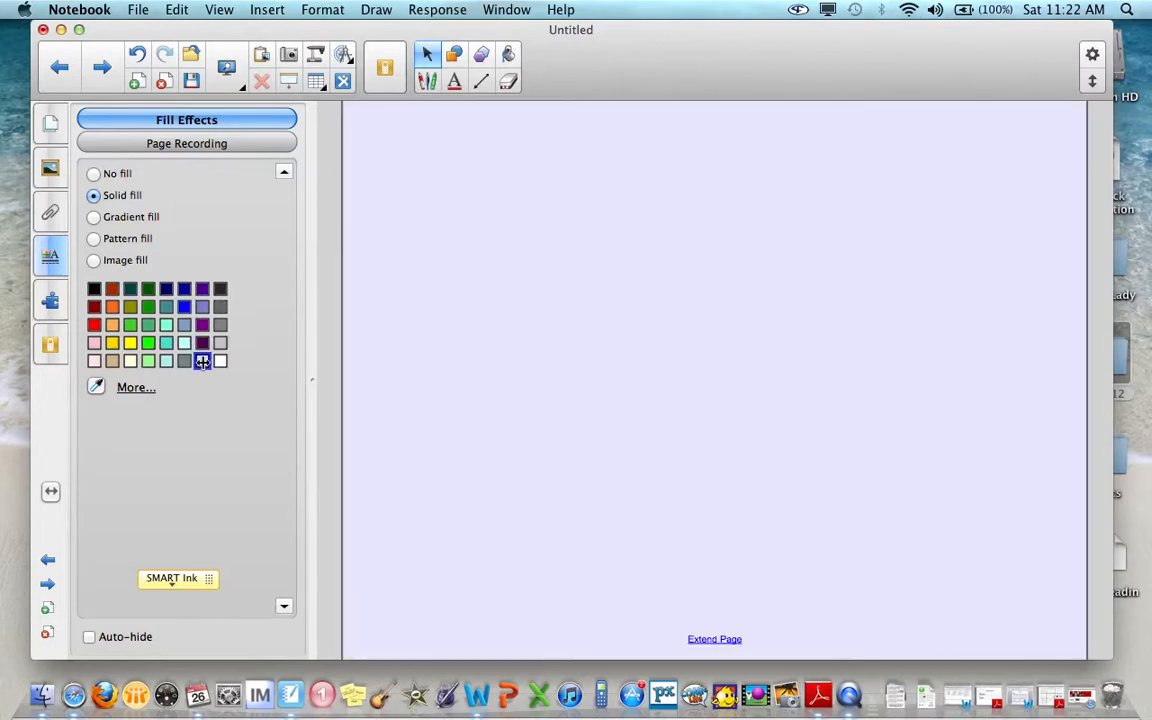
{"action": "left_click", "coordinate": [52, 124]}
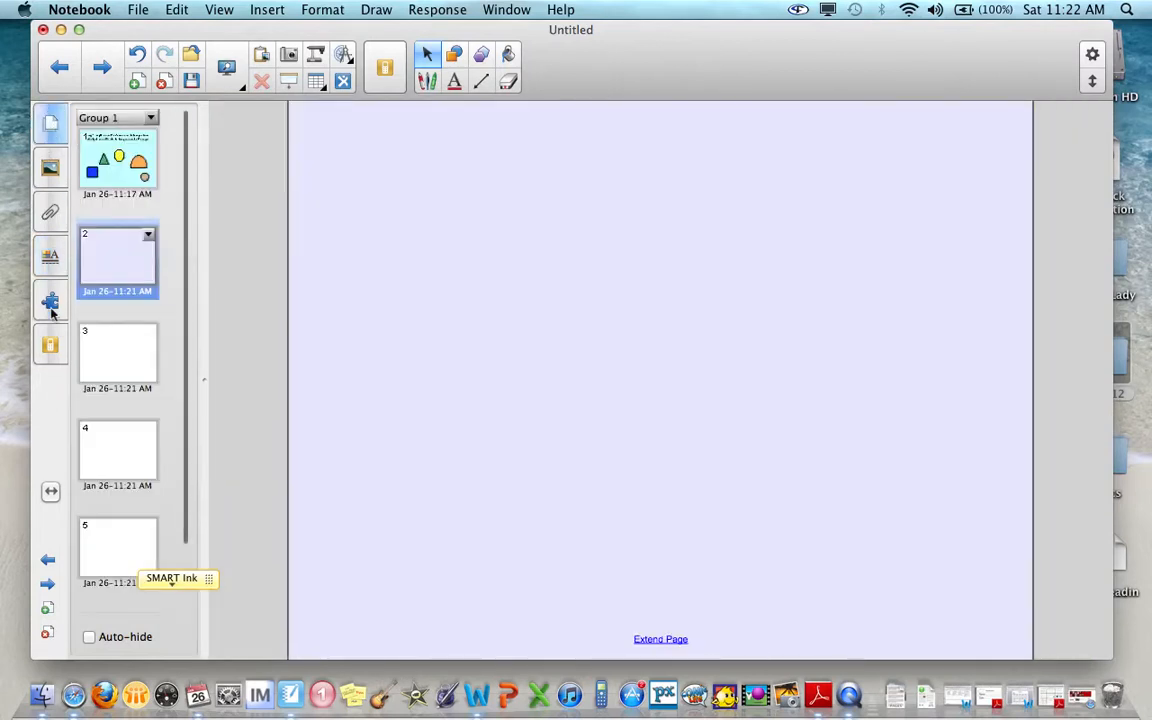
{"action": "left_click", "coordinate": [104, 368]}
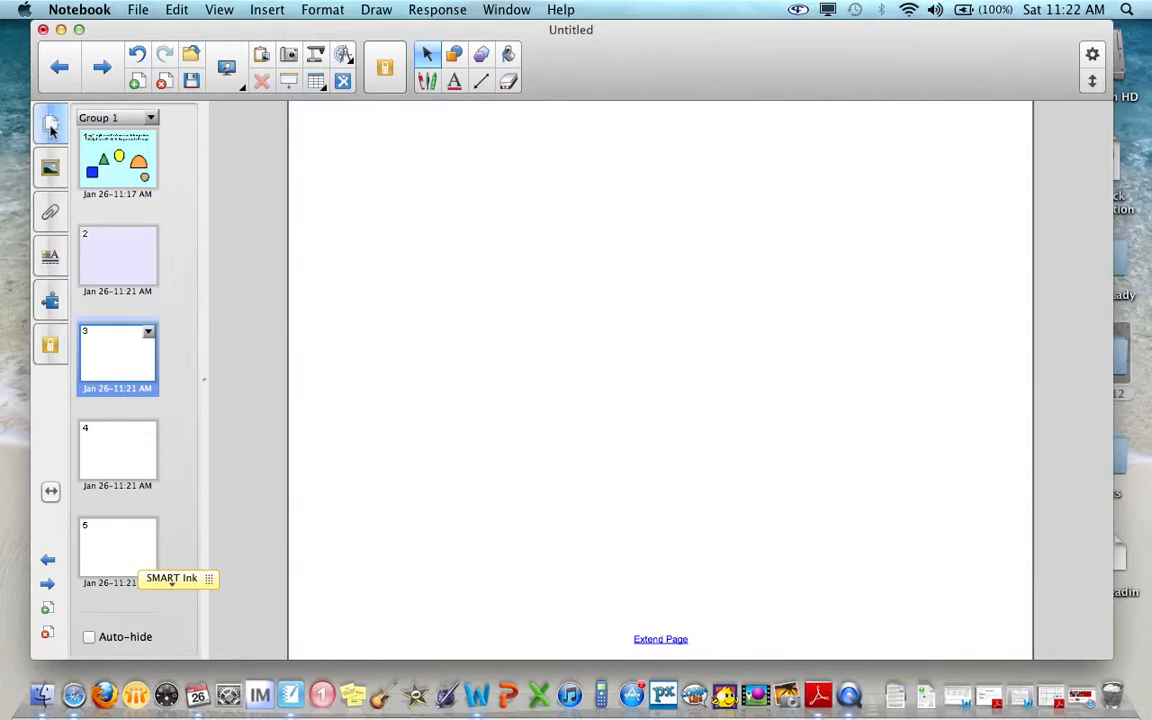
{"action": "left_click", "coordinate": [49, 255]}
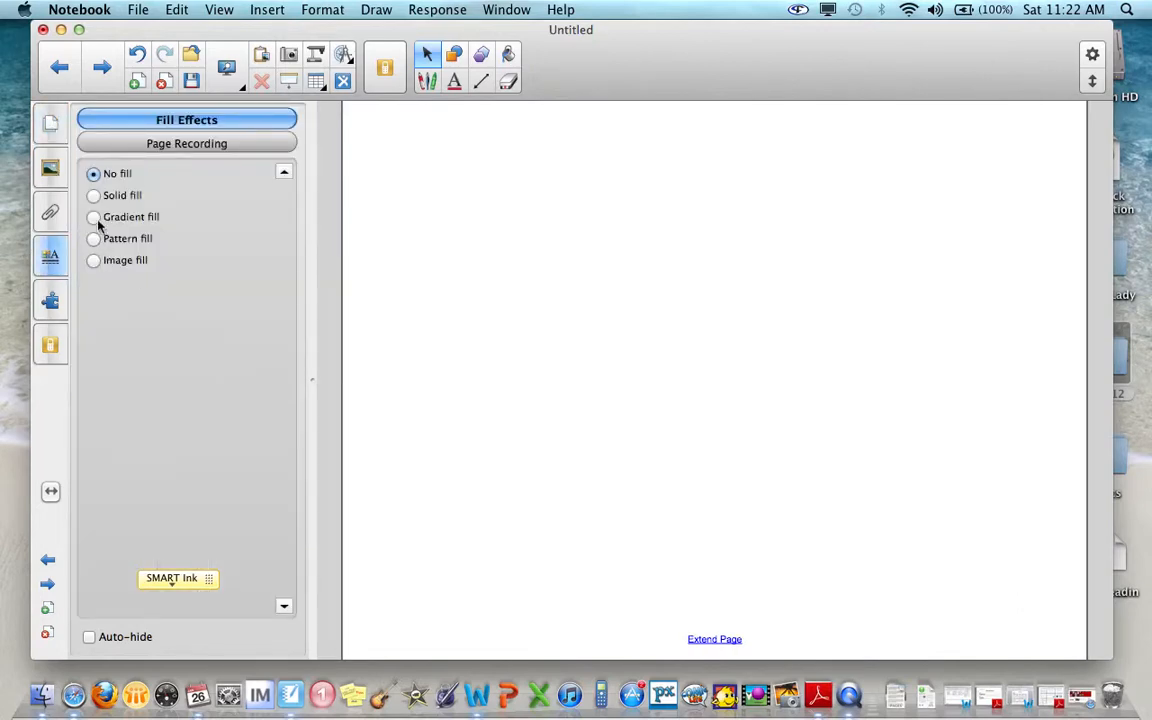
{"action": "left_click", "coordinate": [93, 238]}
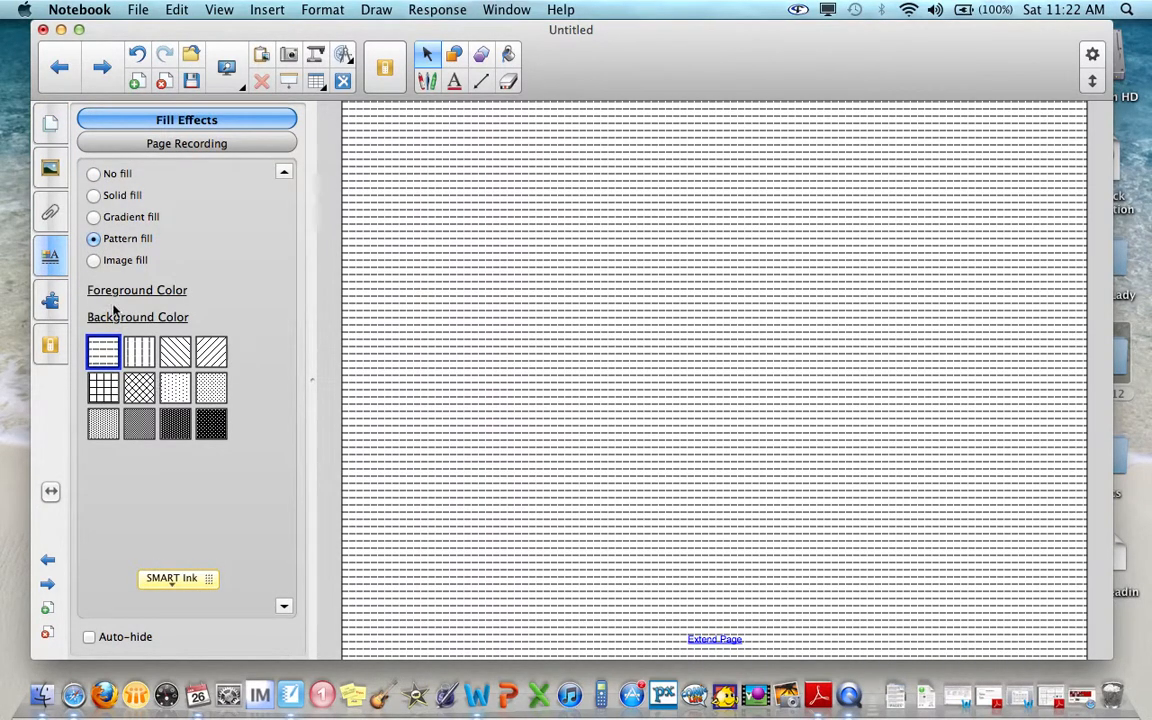
- Give page 4 a pattern fill with the diagonal crosshatch pattern
{"action": "left_click", "coordinate": [50, 122]}
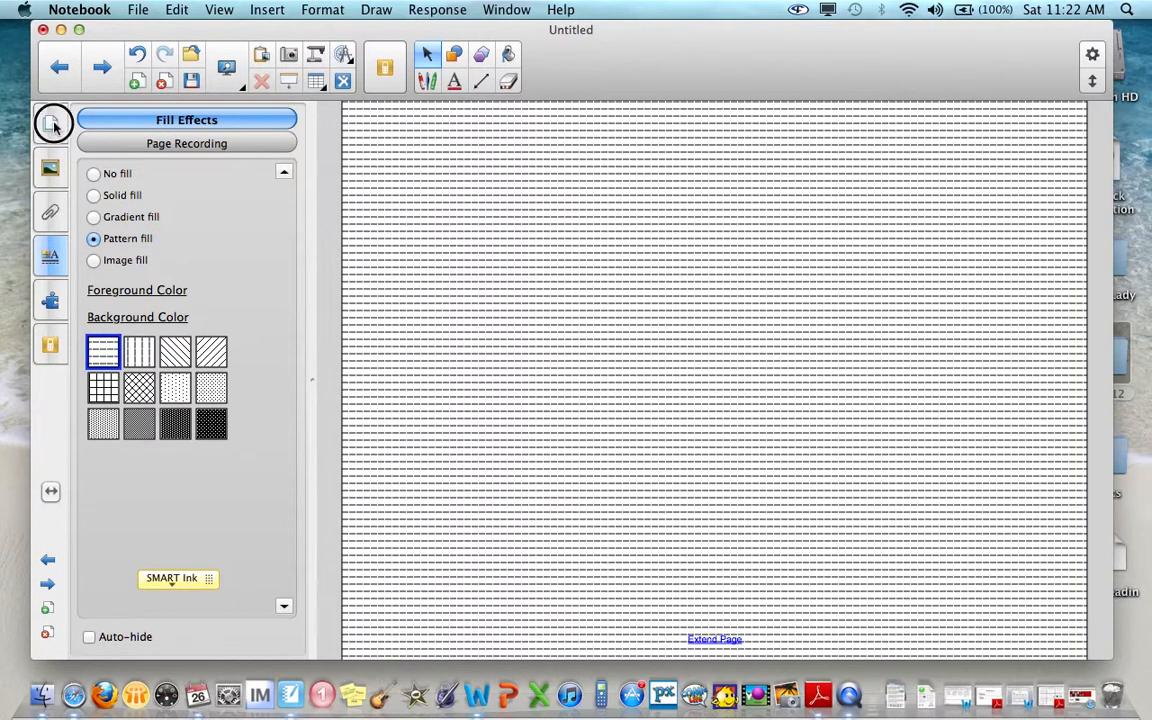
{"action": "left_click", "coordinate": [116, 452]}
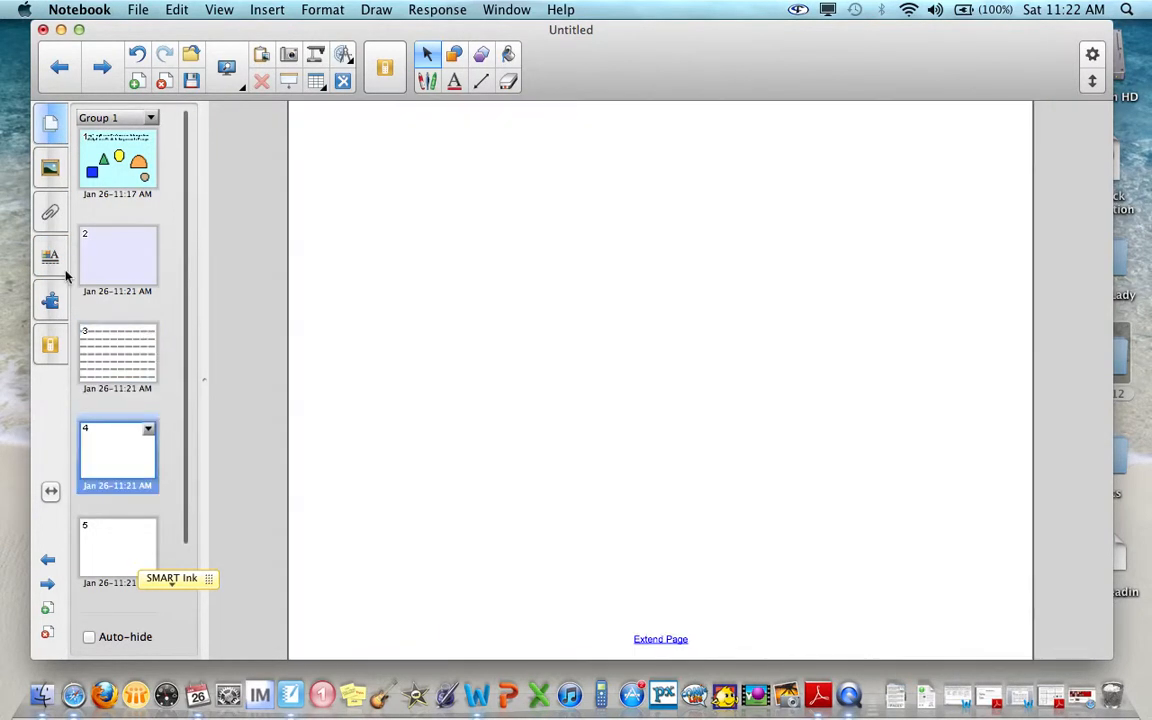
{"action": "left_click", "coordinate": [51, 258]}
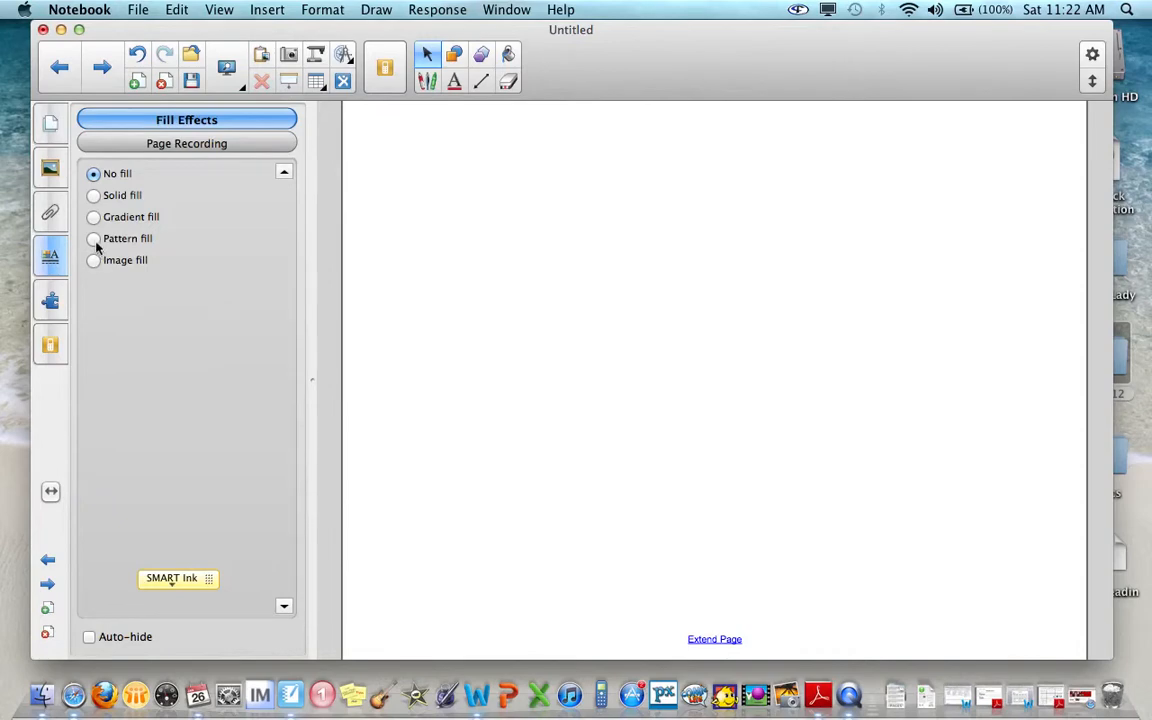
{"action": "left_click", "coordinate": [94, 239]}
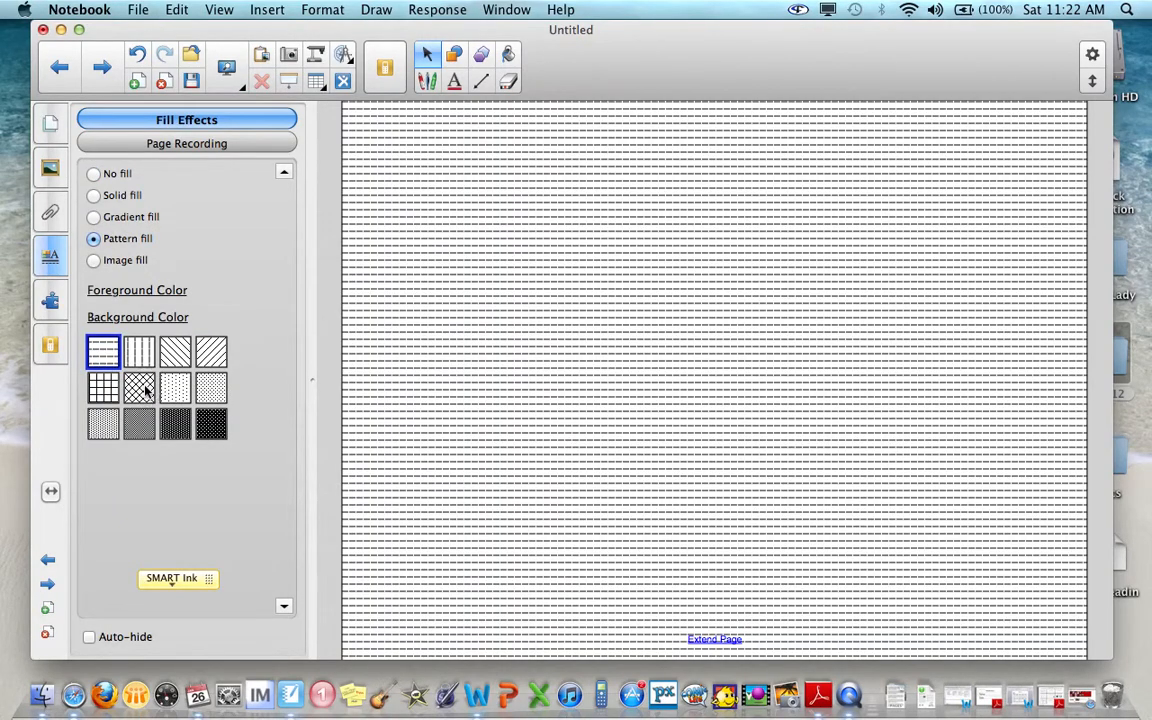
{"action": "left_click", "coordinate": [140, 388]}
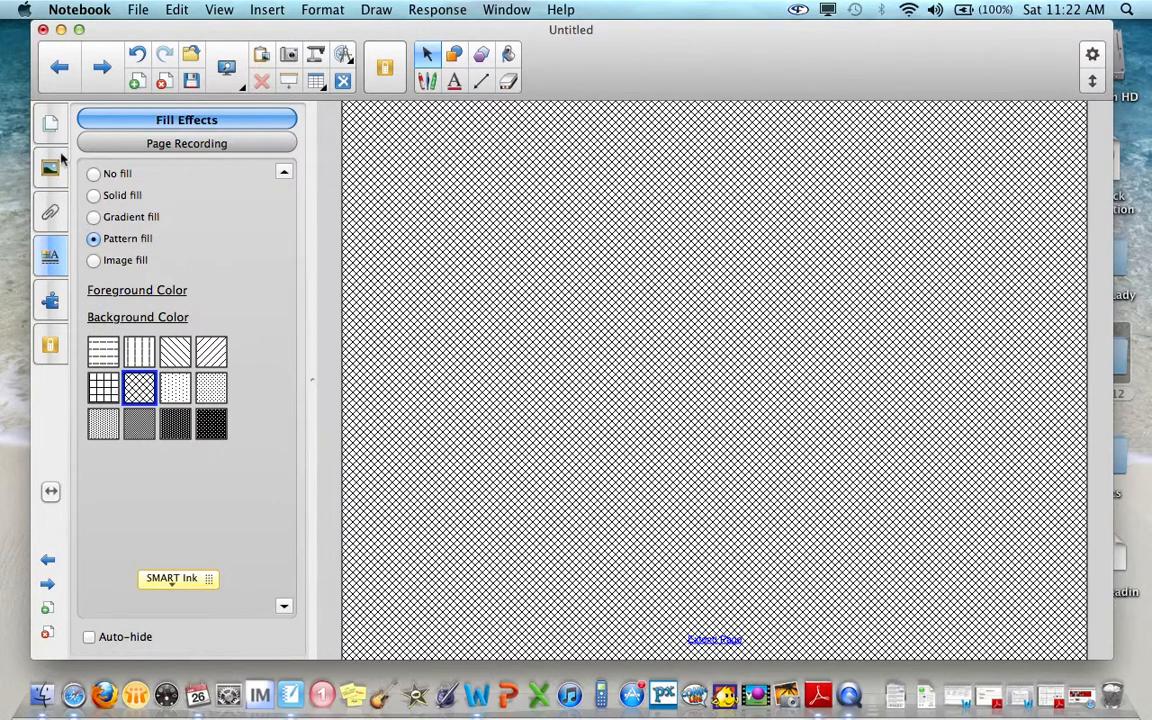
- Give page 5 a gradient fill with light lavender as Color One and aquamarine as Color Two
{"action": "left_click", "coordinate": [51, 121]}
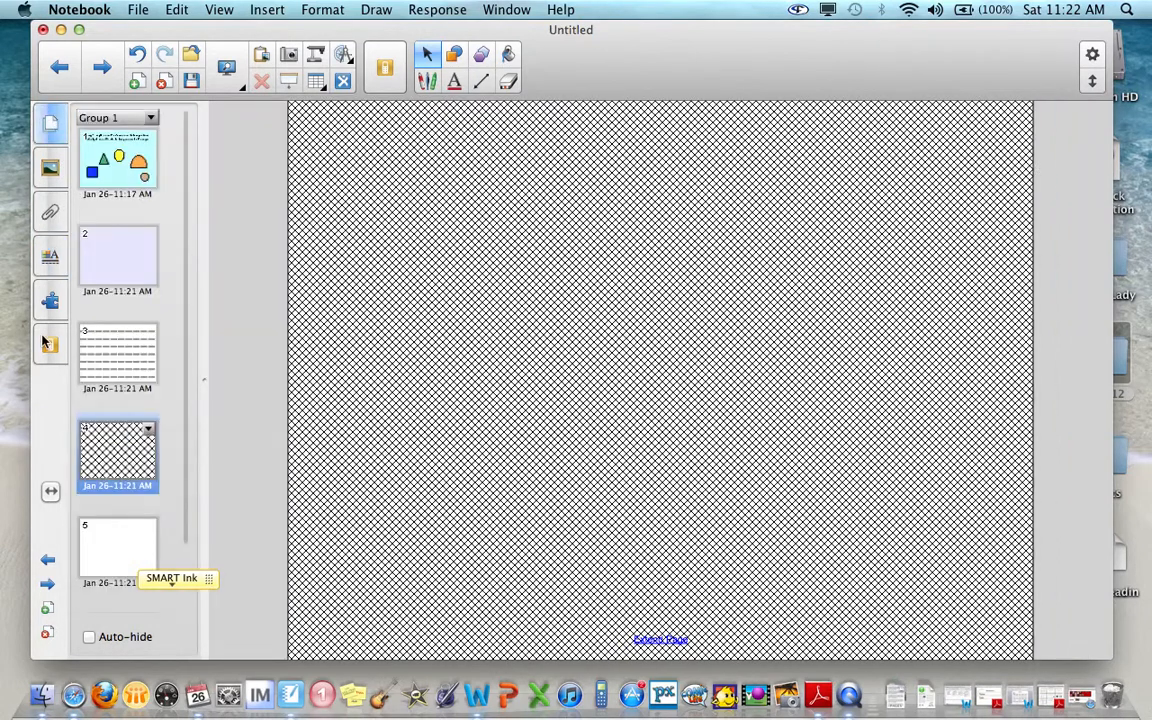
{"action": "scroll", "coordinate": [98, 454], "scroll_direction": "down", "scroll_amount": 2}
{"action": "left_click", "coordinate": [110, 470]}
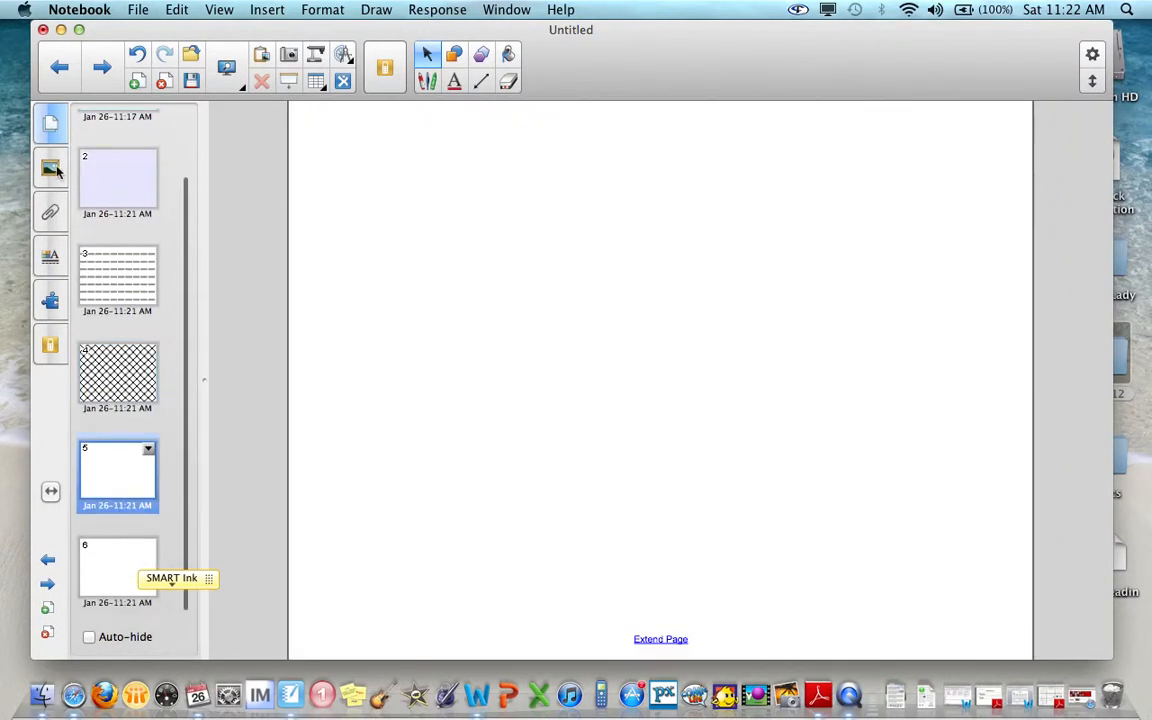
{"action": "left_click", "coordinate": [50, 256]}
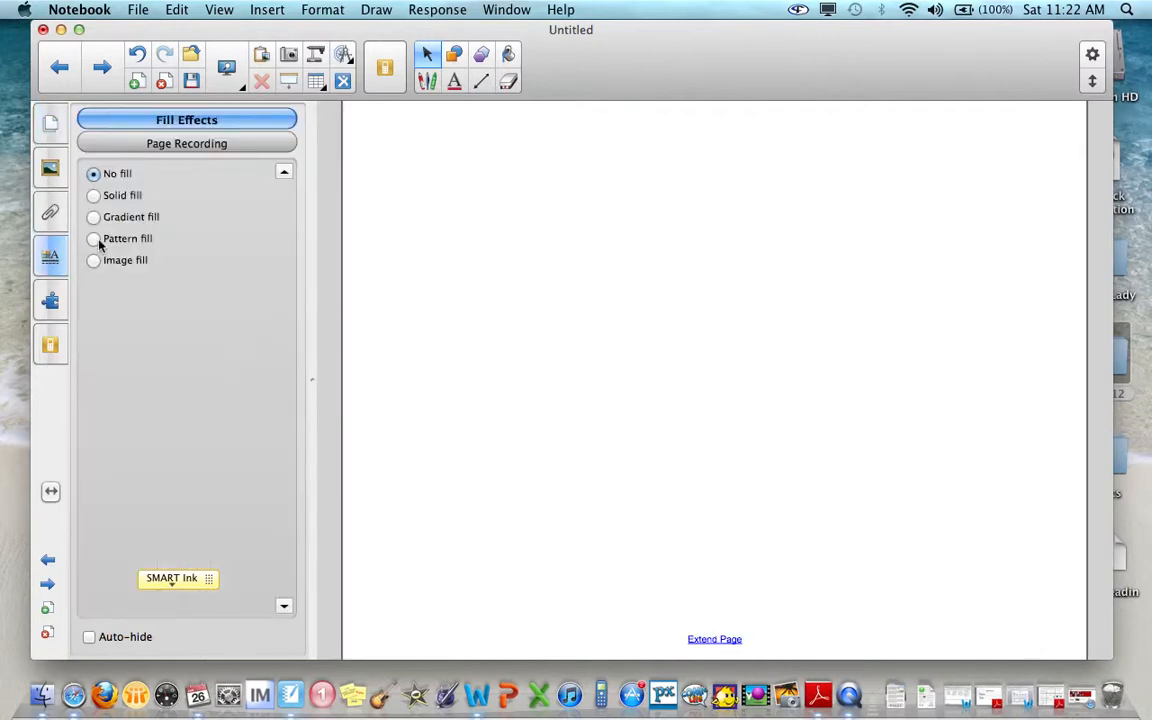
{"action": "left_click", "coordinate": [93, 217]}
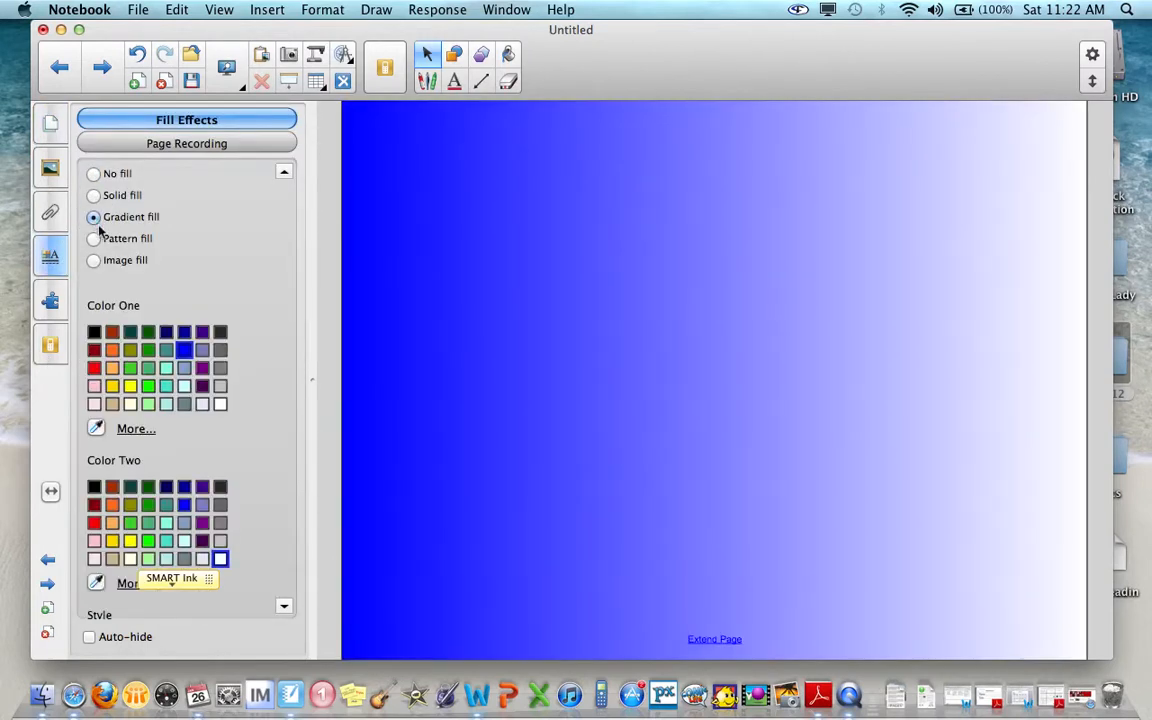
{"action": "left_click", "coordinate": [202, 404]}
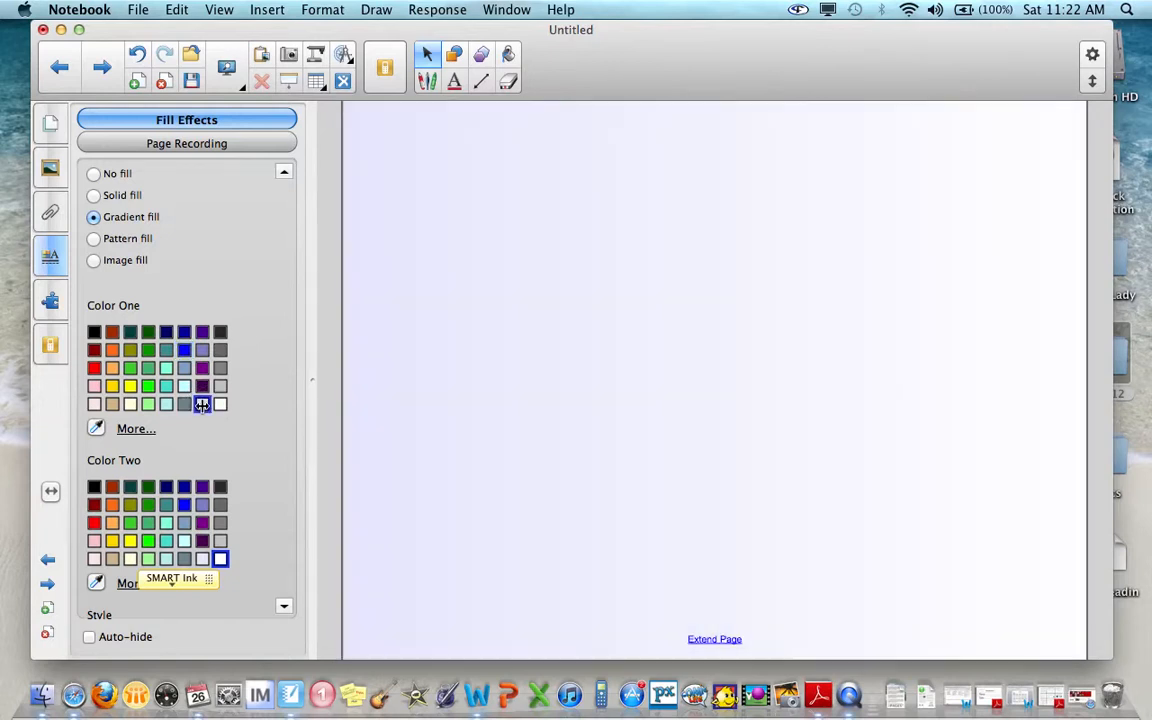
{"action": "left_click", "coordinate": [166, 523]}
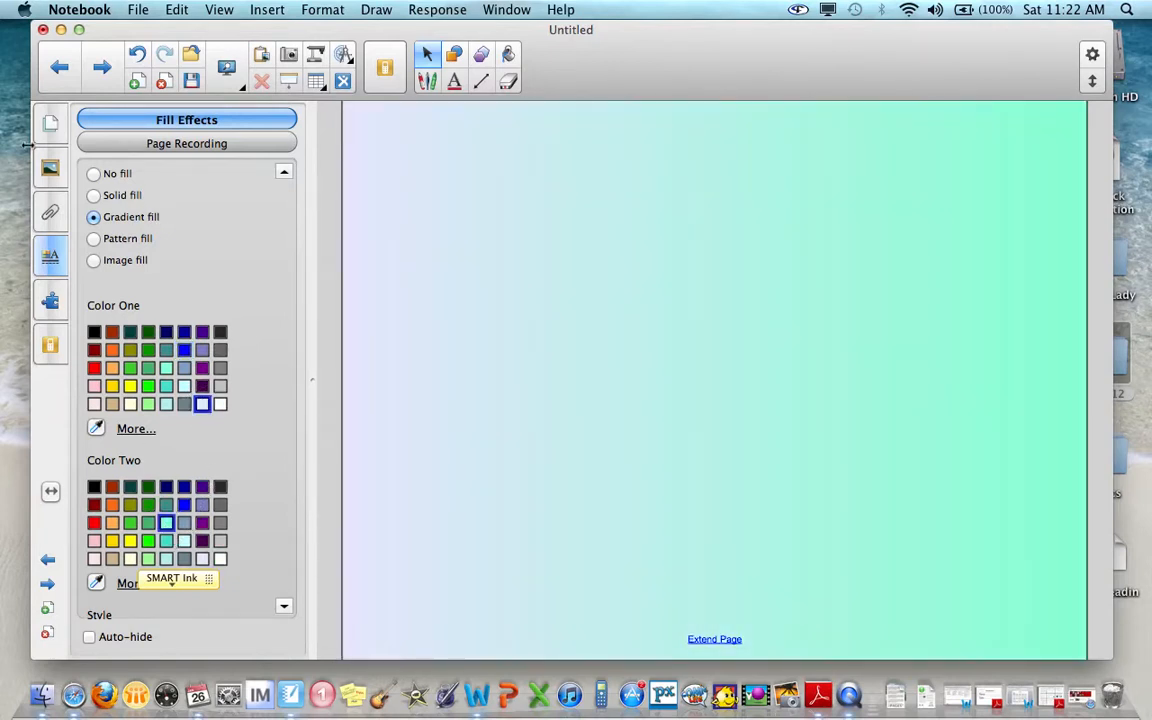
- Give page 6 a gradient fill with pink as Color One and dark red as Color Two
{"action": "left_click", "coordinate": [50, 122]}
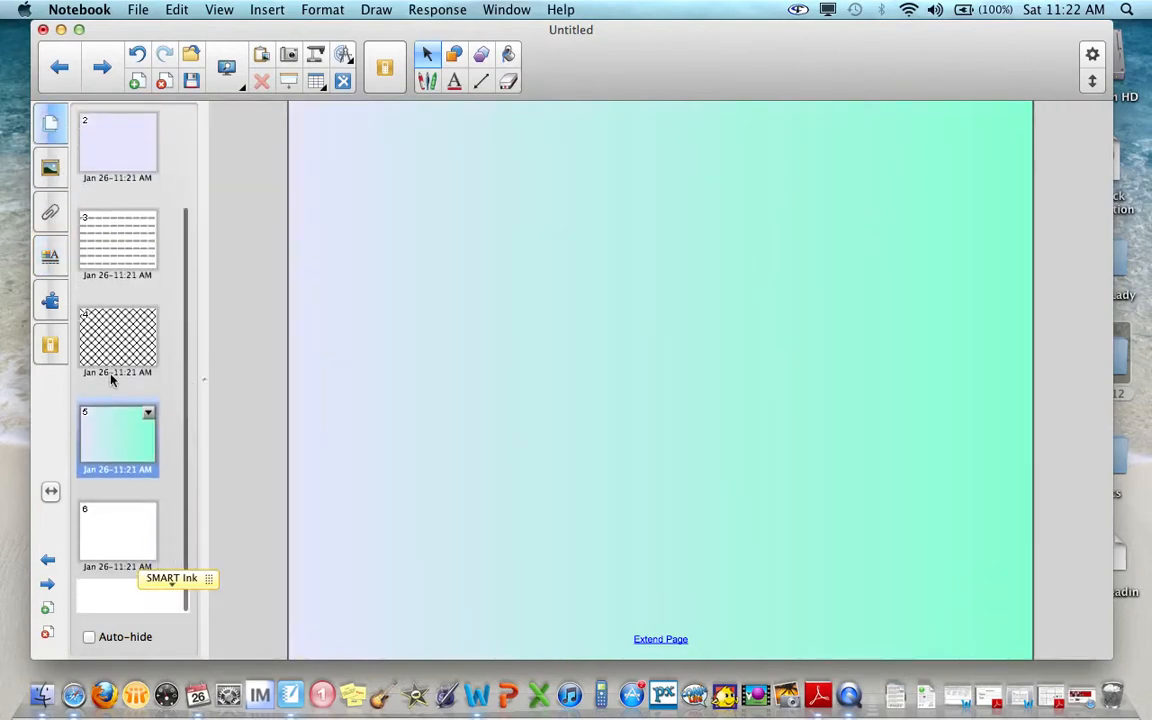
{"action": "left_click", "coordinate": [108, 555]}
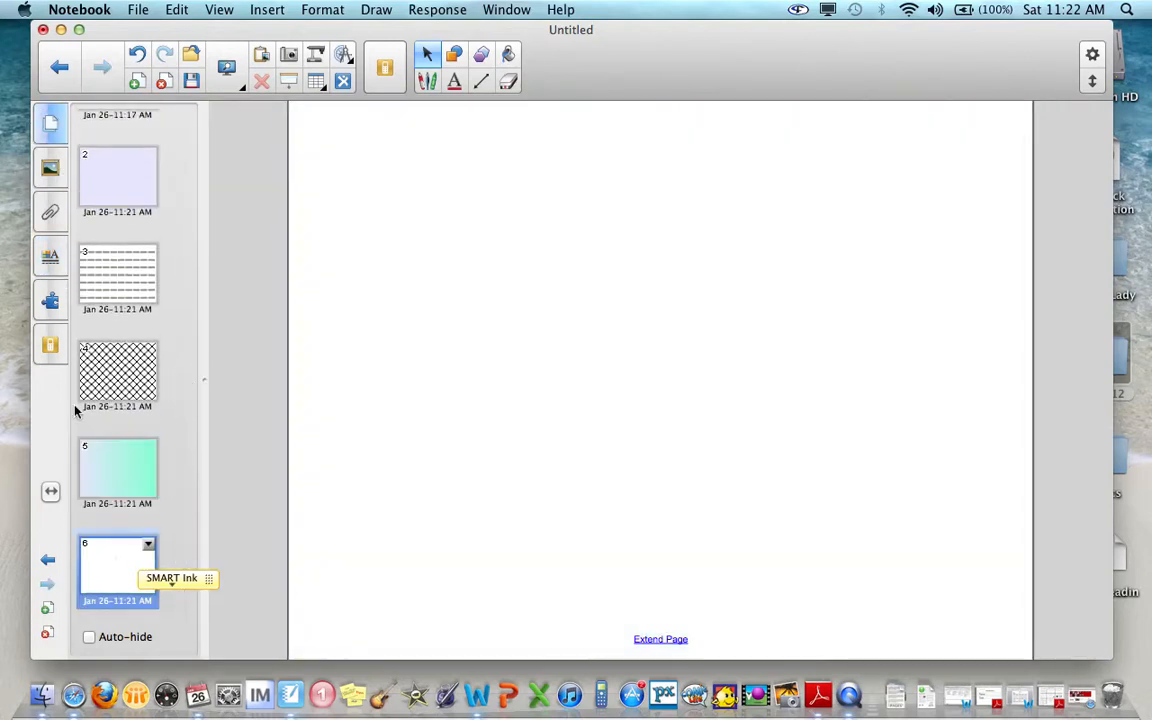
{"action": "left_click", "coordinate": [50, 255]}
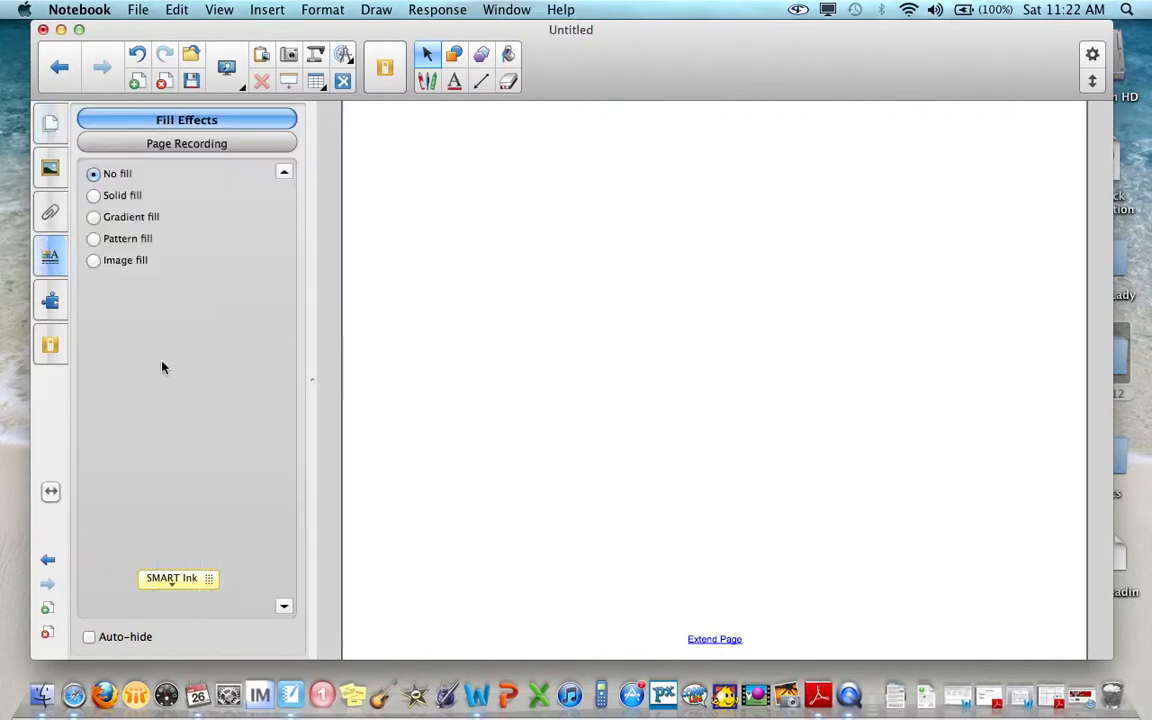
{"action": "left_click", "coordinate": [96, 218]}
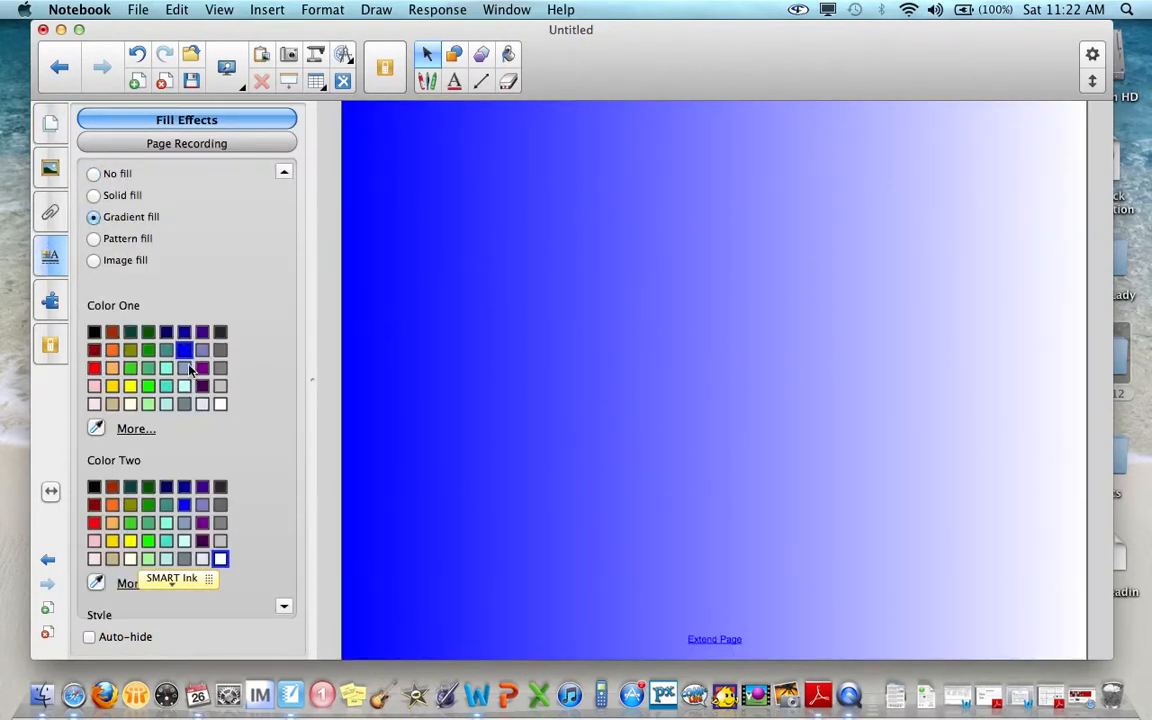
{"action": "left_click", "coordinate": [95, 386]}
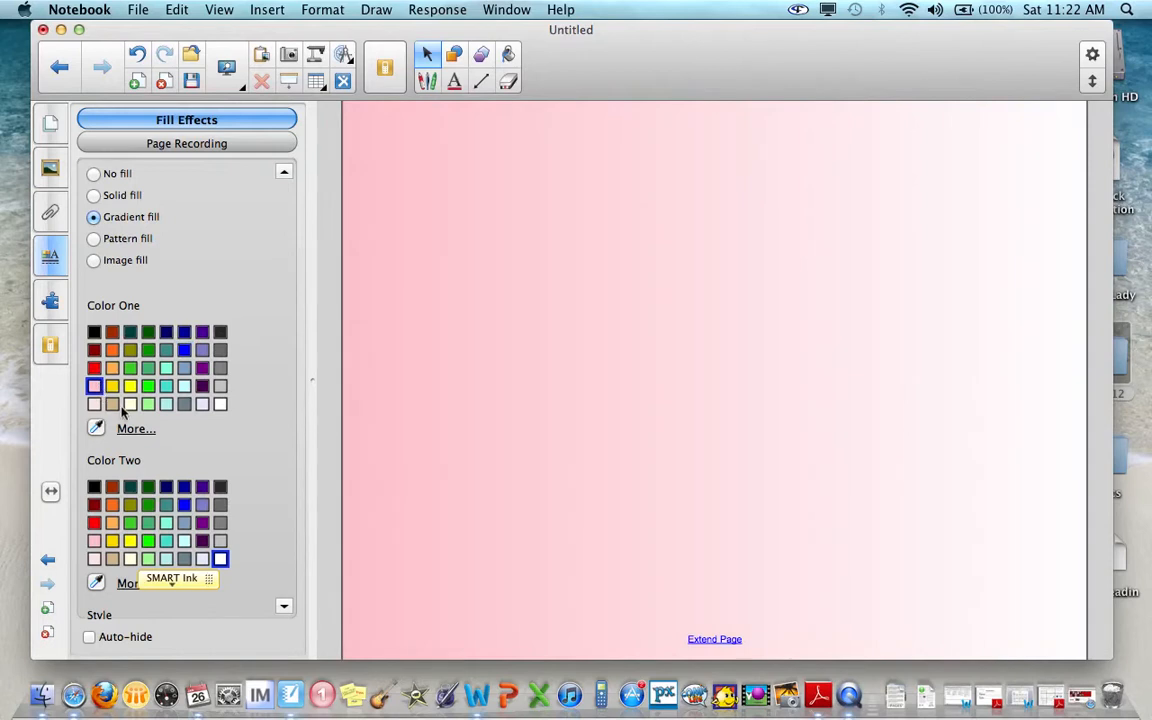
{"action": "left_click", "coordinate": [95, 505]}
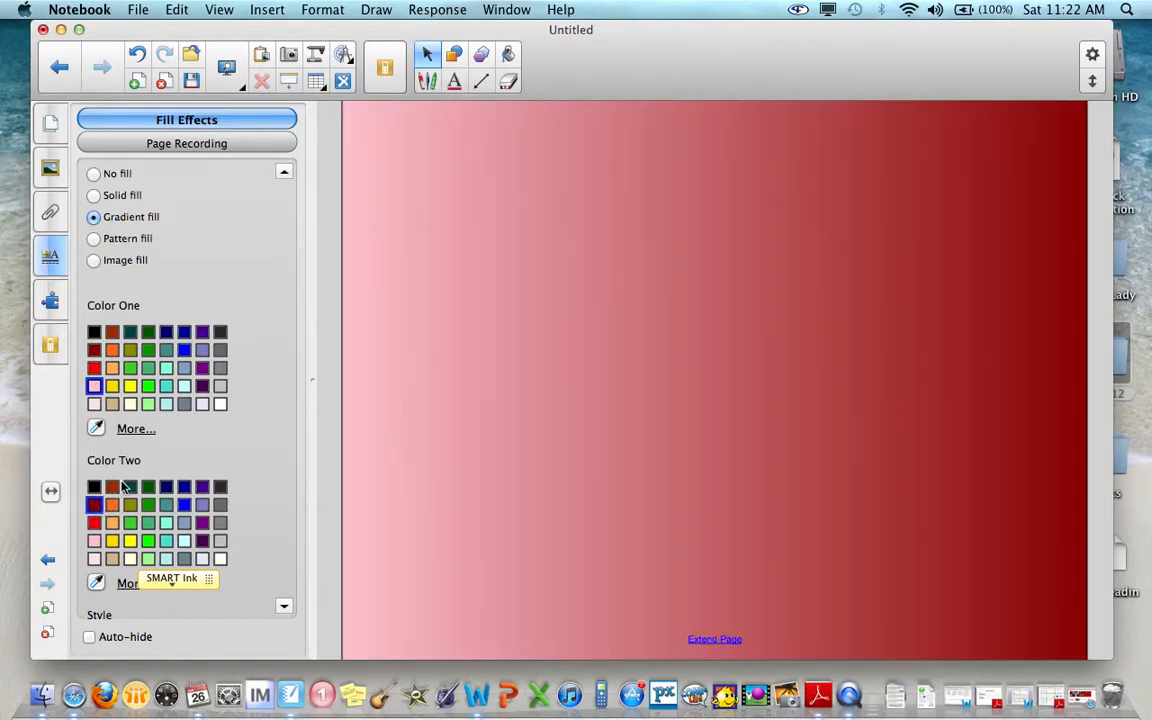
- Return to the first page with the shapes and delete its duplicate
{"action": "left_click", "coordinate": [52, 122]}
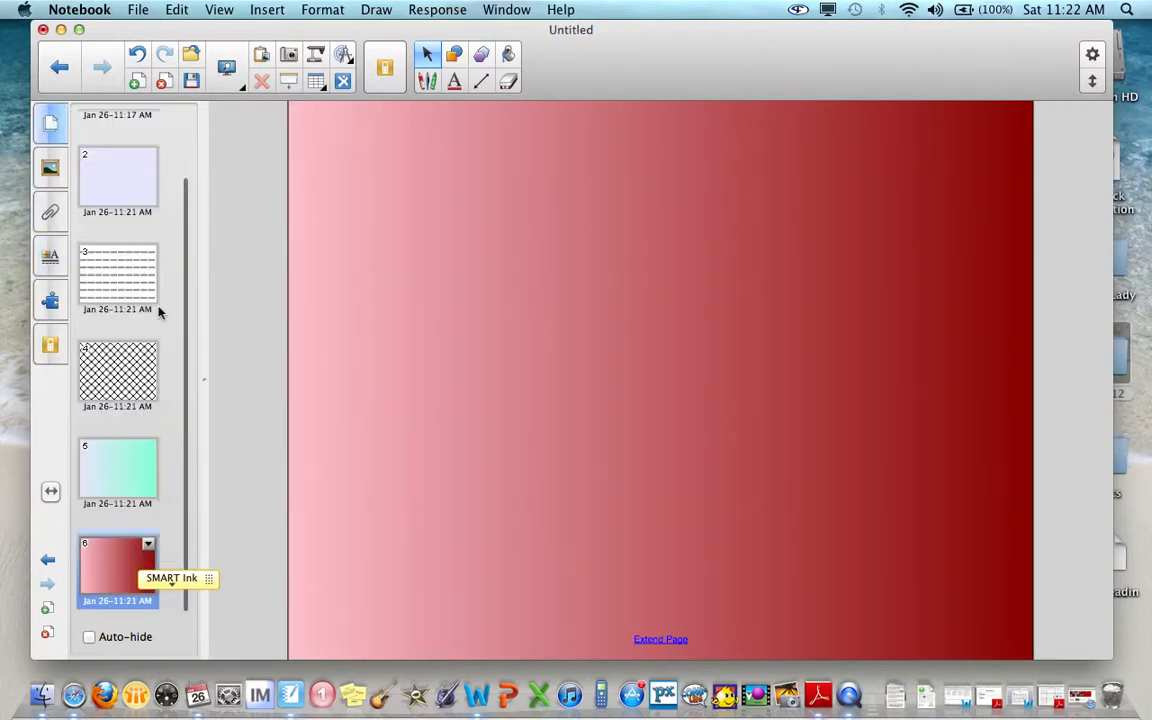
{"action": "scroll", "coordinate": [140, 150], "scroll_direction": "up", "scroll_amount": 4}
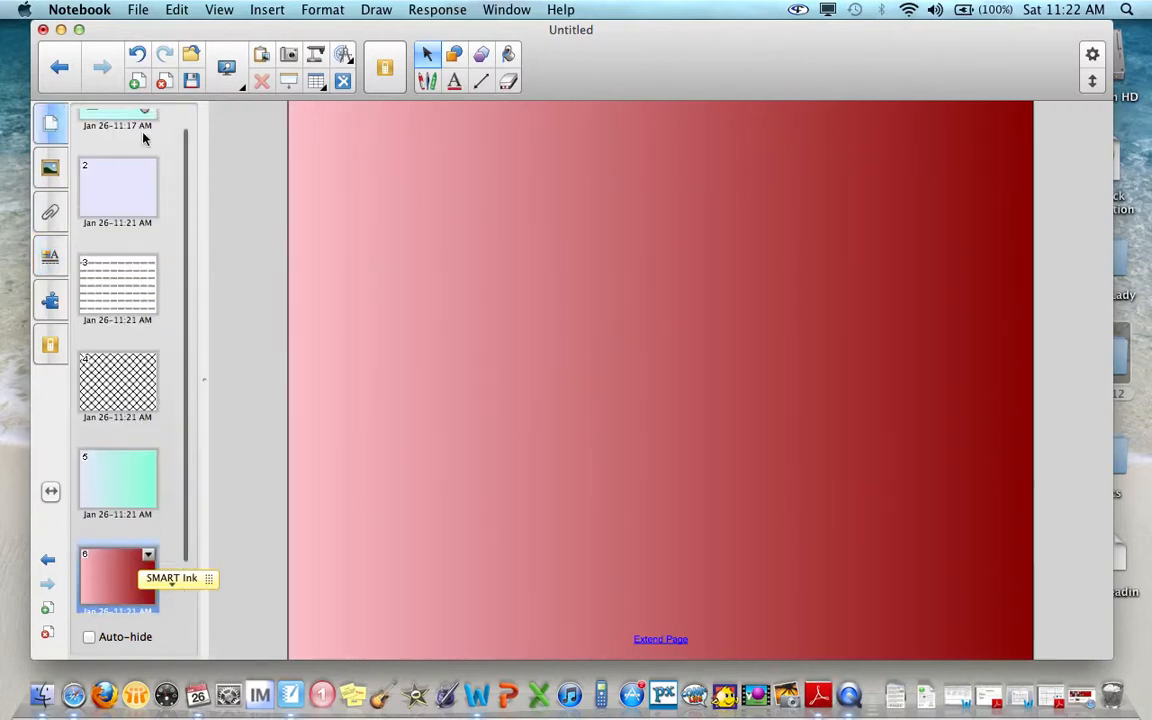
{"action": "left_click", "coordinate": [128, 146]}
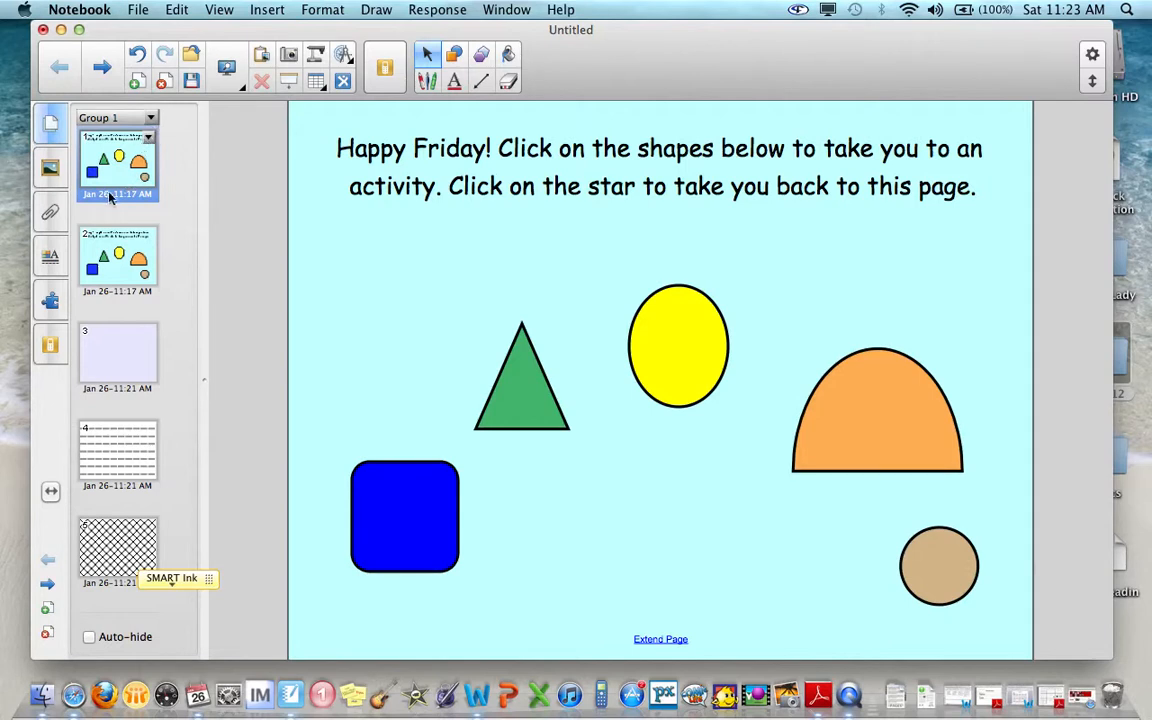
{"action": "key", "text": "Delete"}
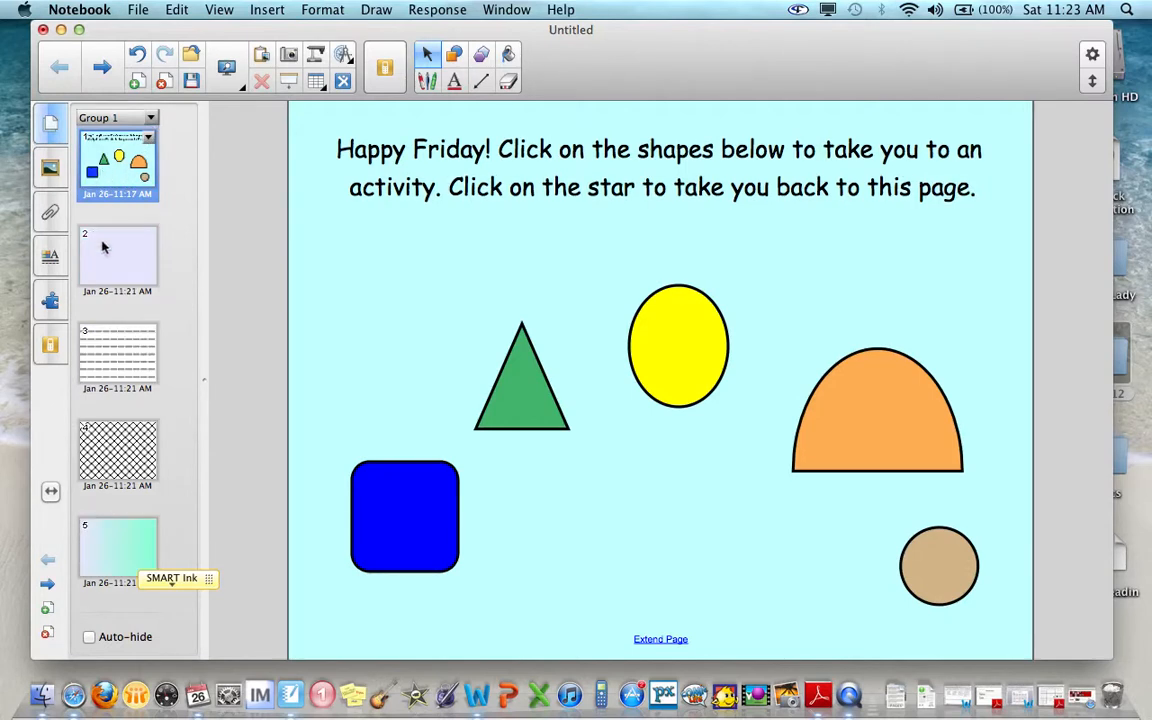
- Draw a yellow five-pointed star in the lower-left part of page 2
{"action": "scroll", "coordinate": [116, 270], "scroll_direction": "down", "scroll_amount": 5}
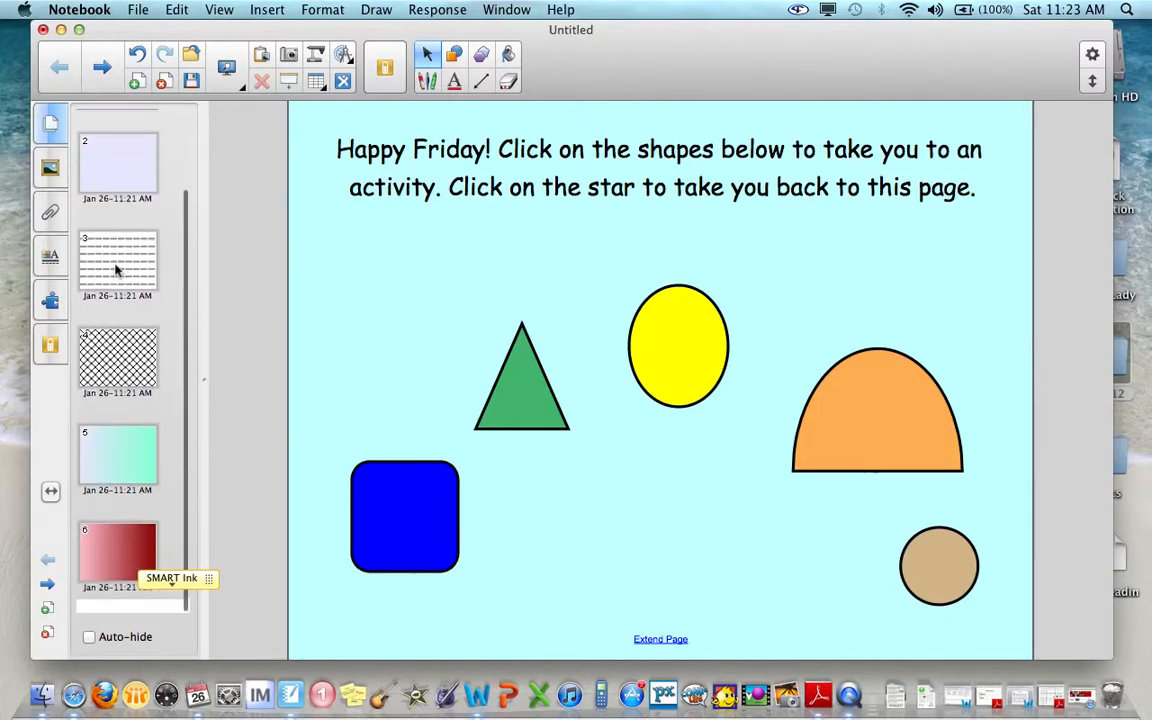
{"action": "scroll", "coordinate": [116, 270], "scroll_direction": "up", "scroll_amount": 3}
{"action": "scroll", "coordinate": [103, 218], "scroll_direction": "up", "scroll_amount": 2}
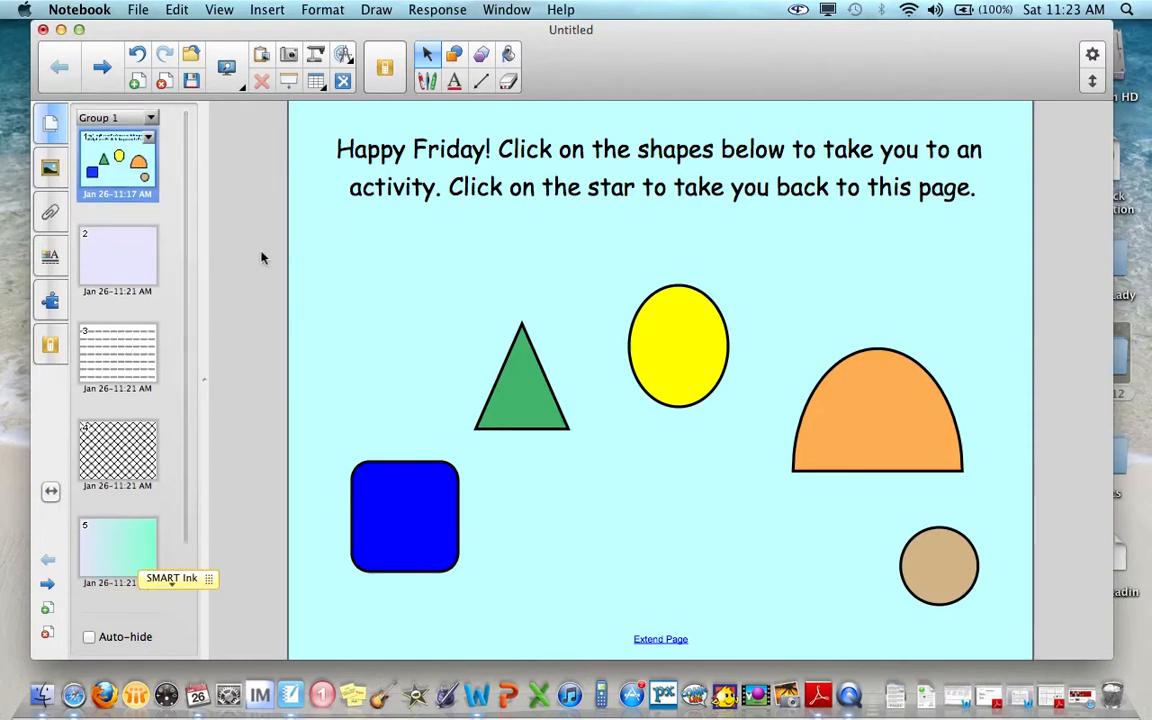
{"action": "left_click", "coordinate": [113, 258]}
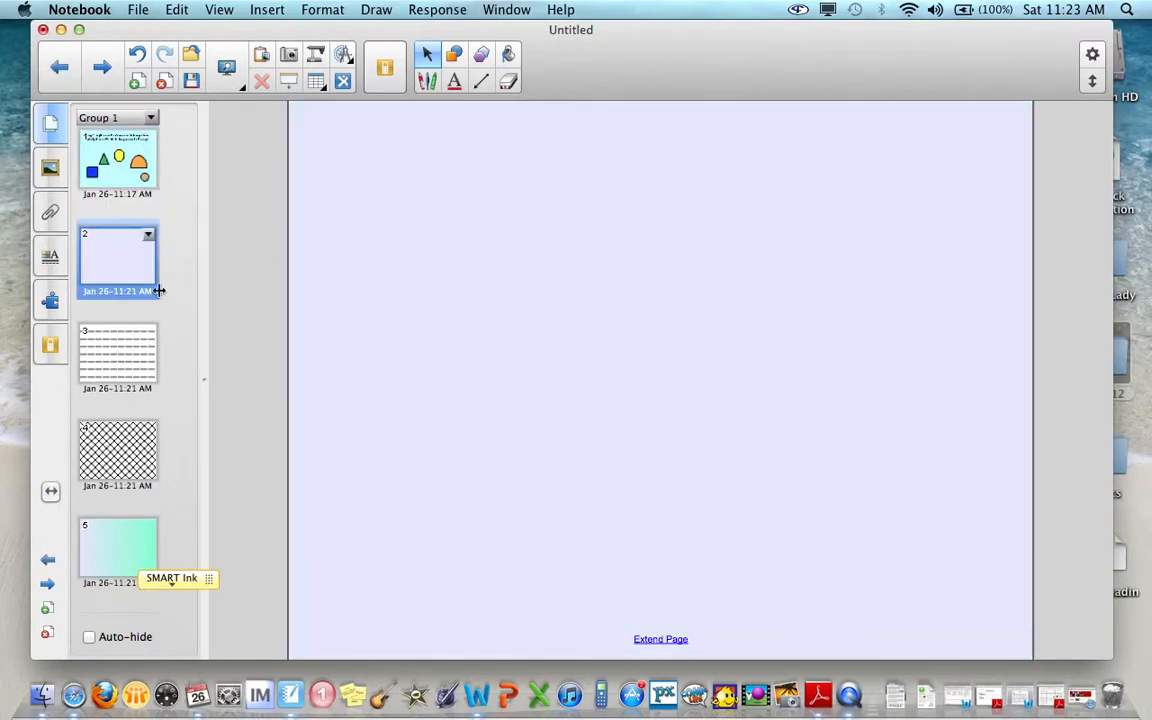
{"action": "left_click", "coordinate": [452, 55]}
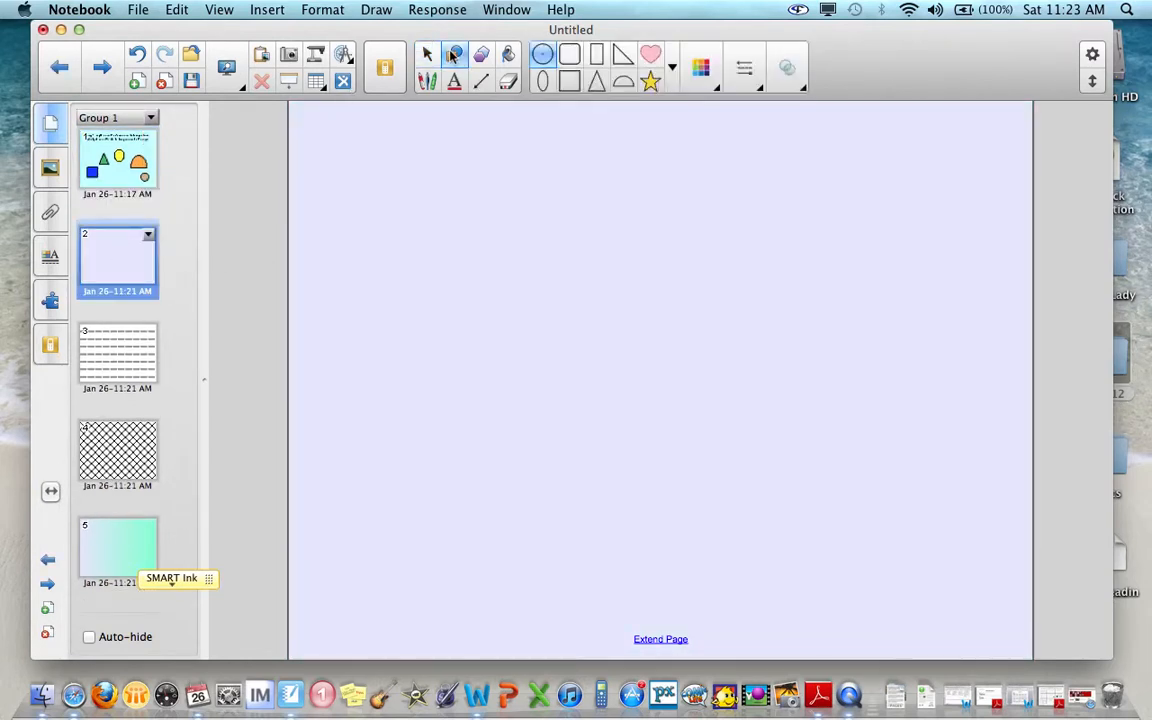
{"action": "left_click", "coordinate": [650, 82]}
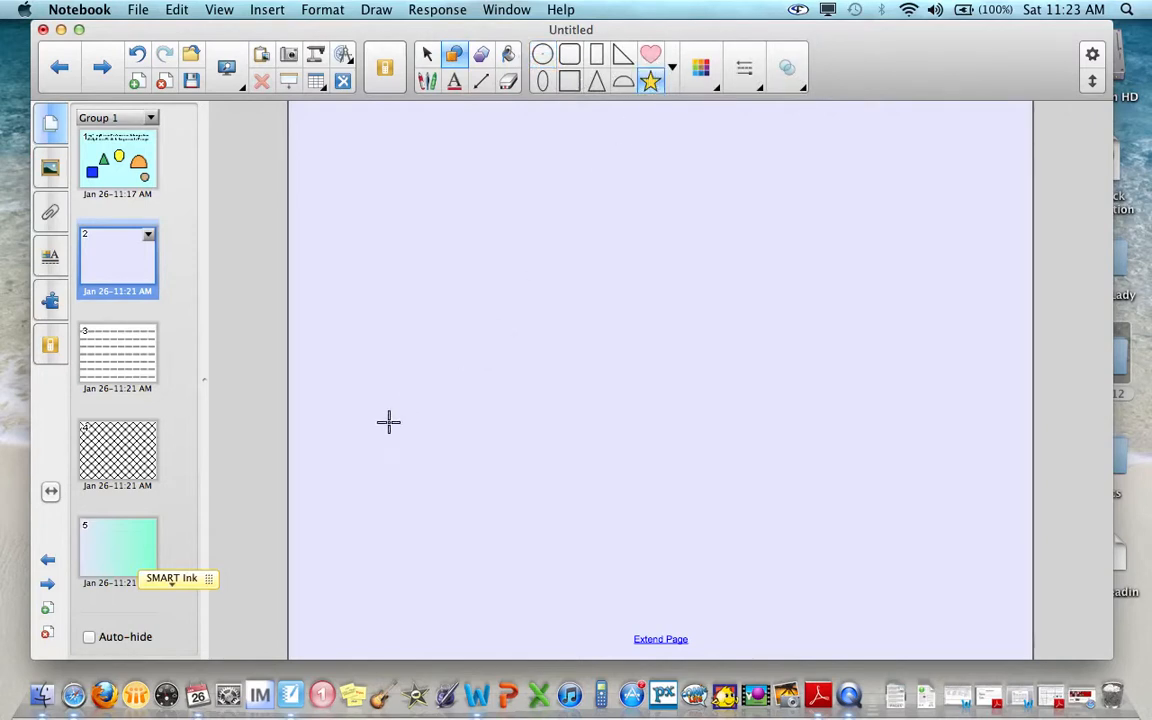
{"action": "left_click_drag", "start_coordinate": [357, 424], "coordinate": [512, 564]}
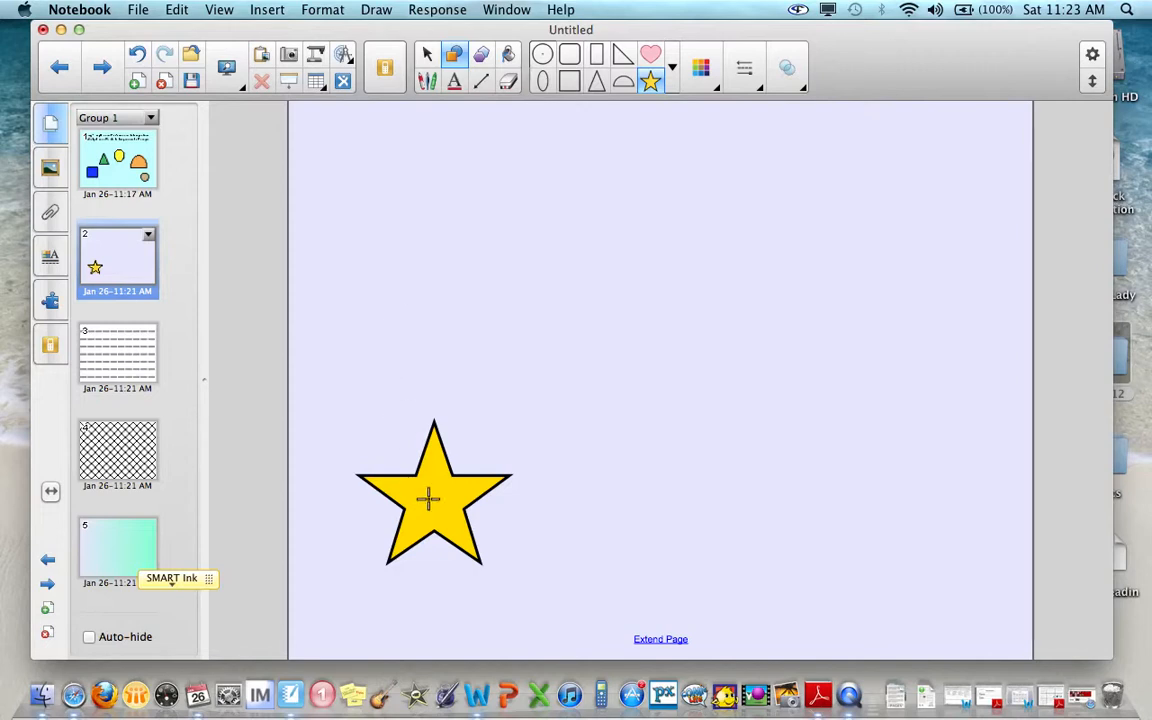
- Clone the yellow star on page 2 four times, placing the copies in the empty area above and beside the original
{"action": "left_click", "coordinate": [426, 54]}
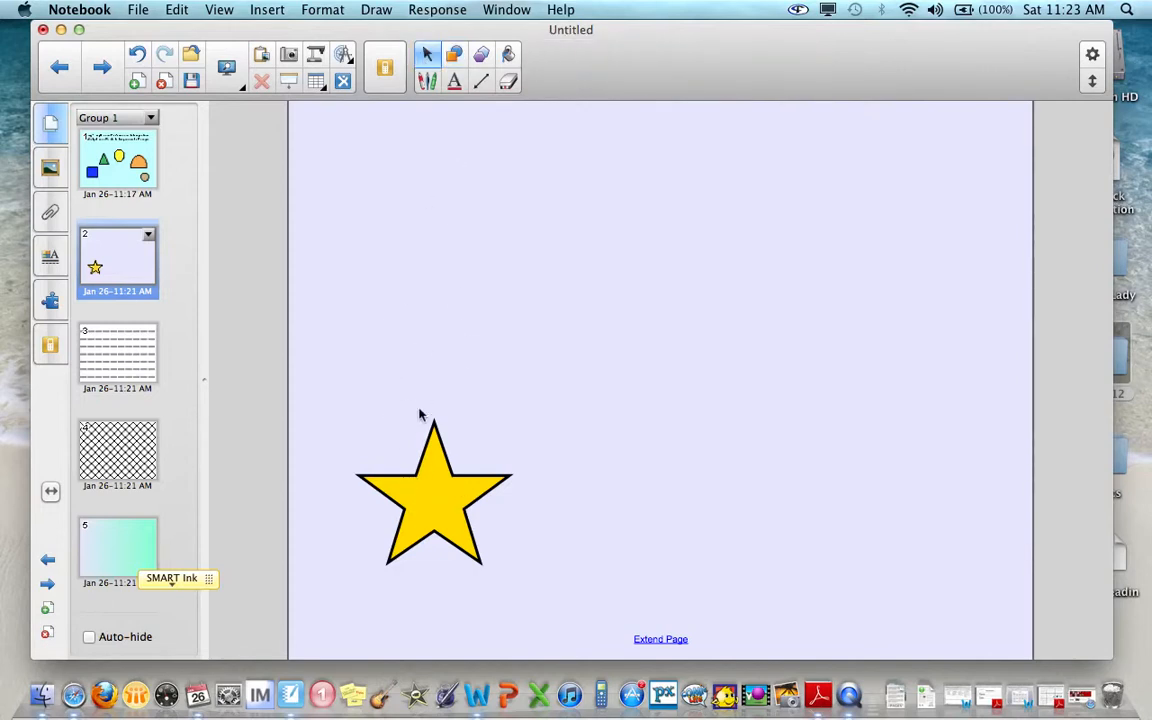
{"action": "left_click", "coordinate": [450, 489]}
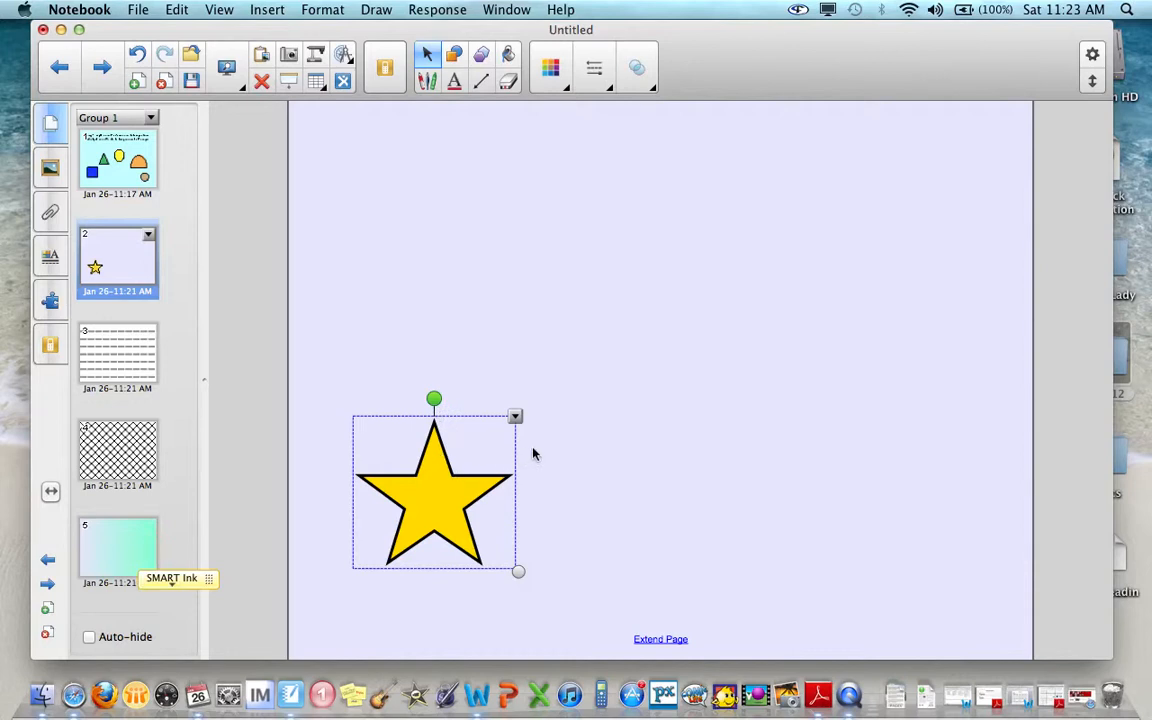
{"action": "left_click", "coordinate": [515, 417]}
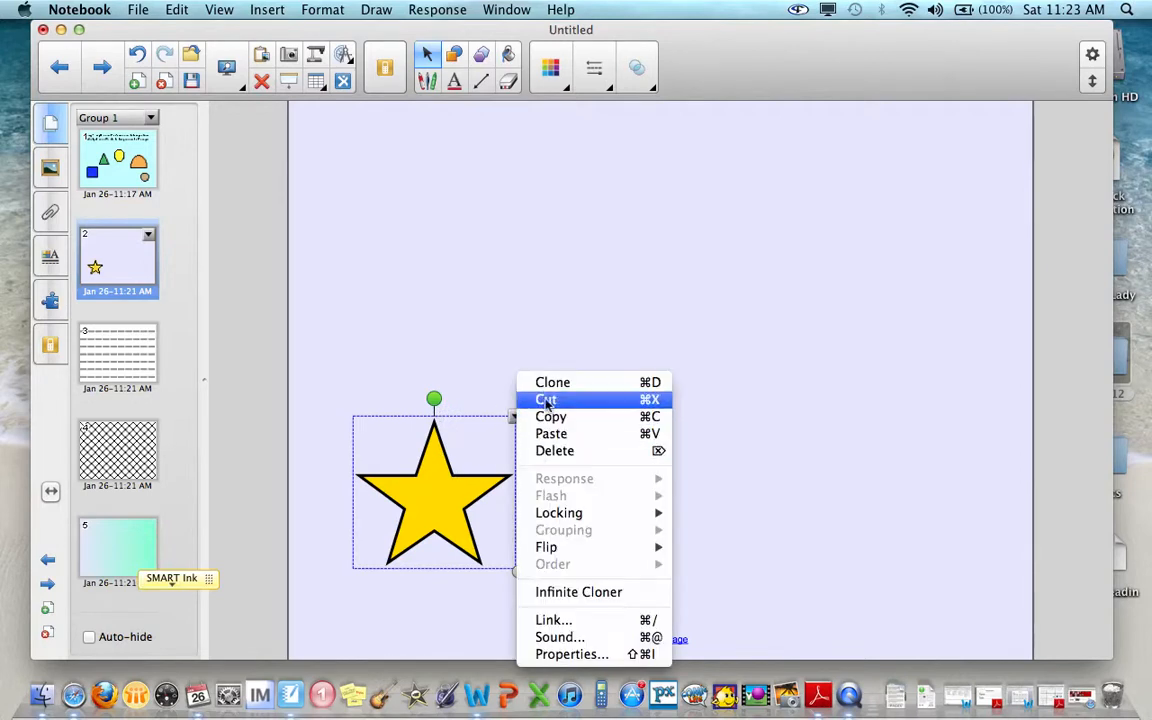
{"action": "left_click", "coordinate": [552, 383]}
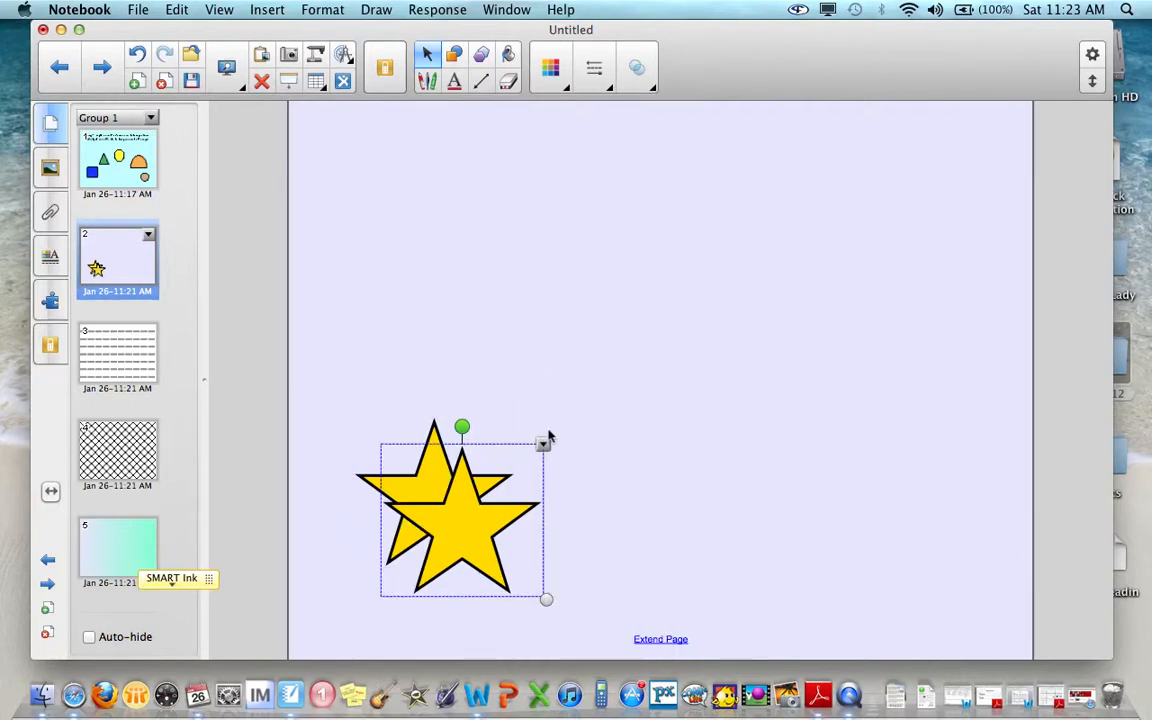
{"action": "left_click_drag", "start_coordinate": [489, 445], "coordinate": [530, 257]}
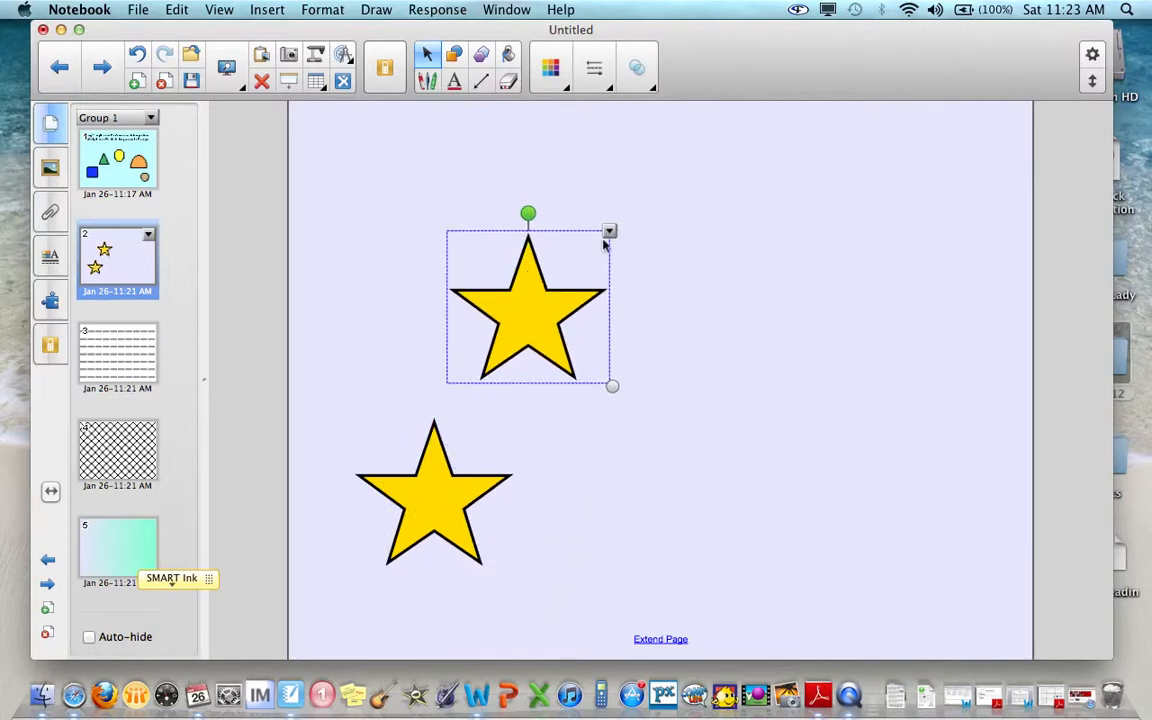
{"action": "left_click", "coordinate": [610, 231]}
{"action": "left_click", "coordinate": [628, 232]}
{"action": "mouse_move", "coordinate": [615, 352]}
{"action": "left_mouse_down"}
{"action": "mouse_move", "coordinate": [643, 327]}
{"action": "mouse_move", "coordinate": [727, 318]}
{"action": "left_mouse_up"}
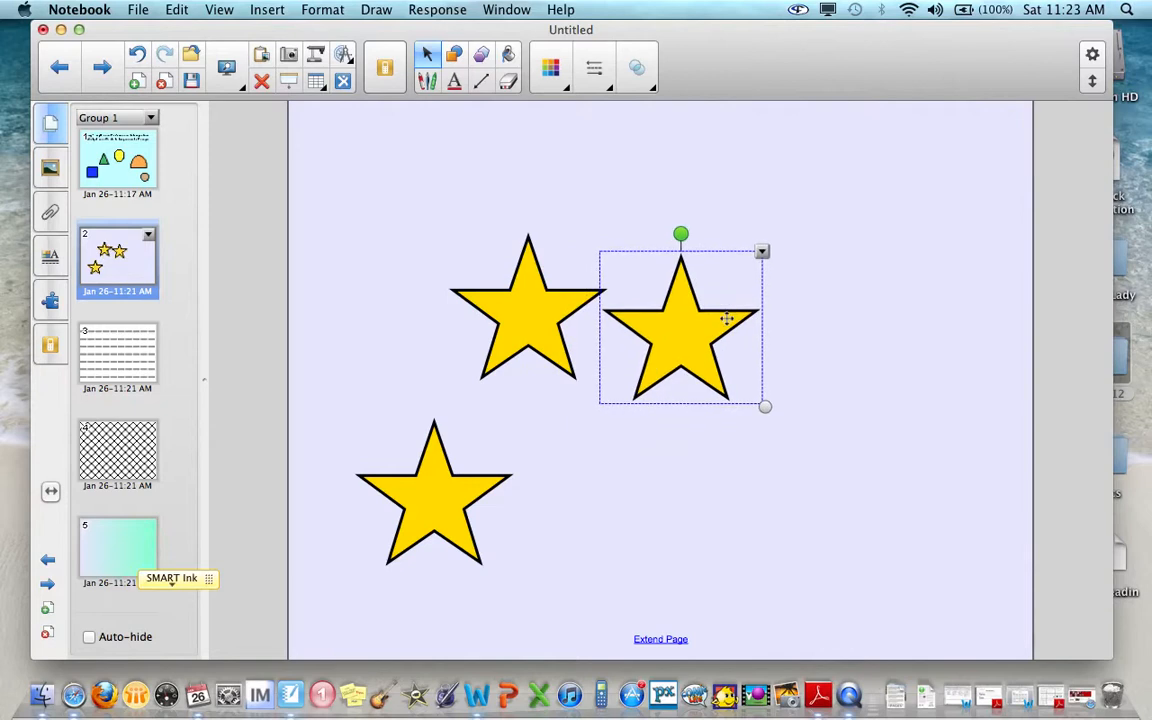
{"action": "key", "text": "super+d"}
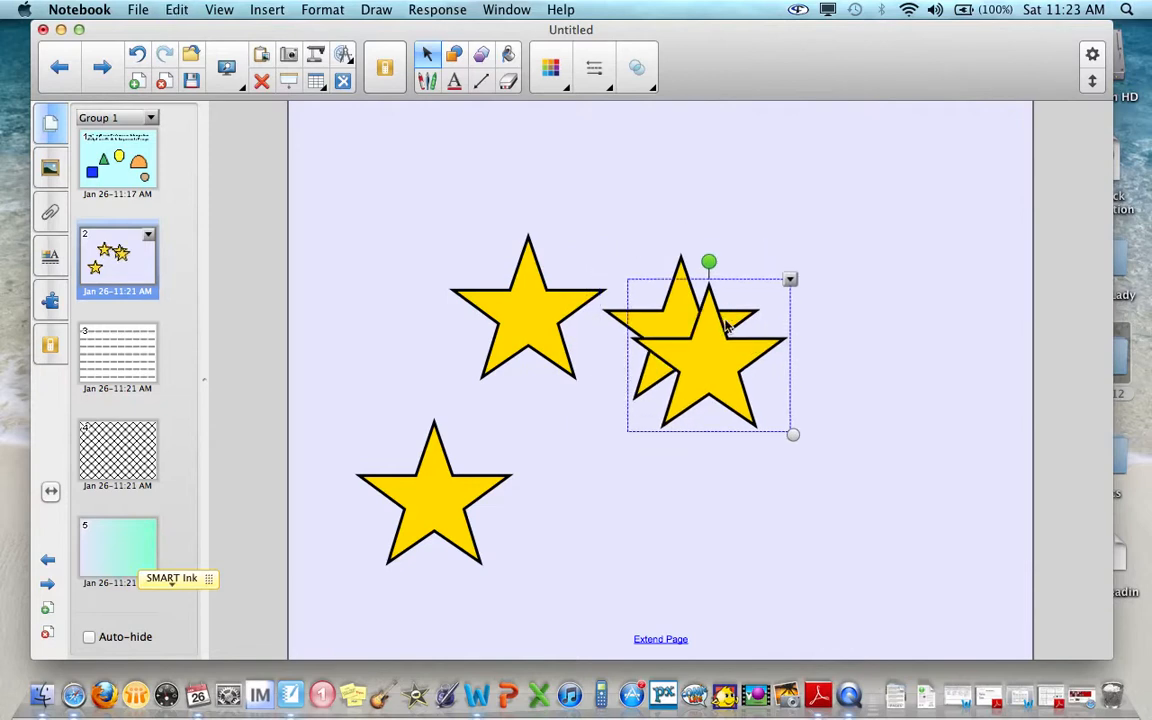
{"action": "key", "text": "super+d"}
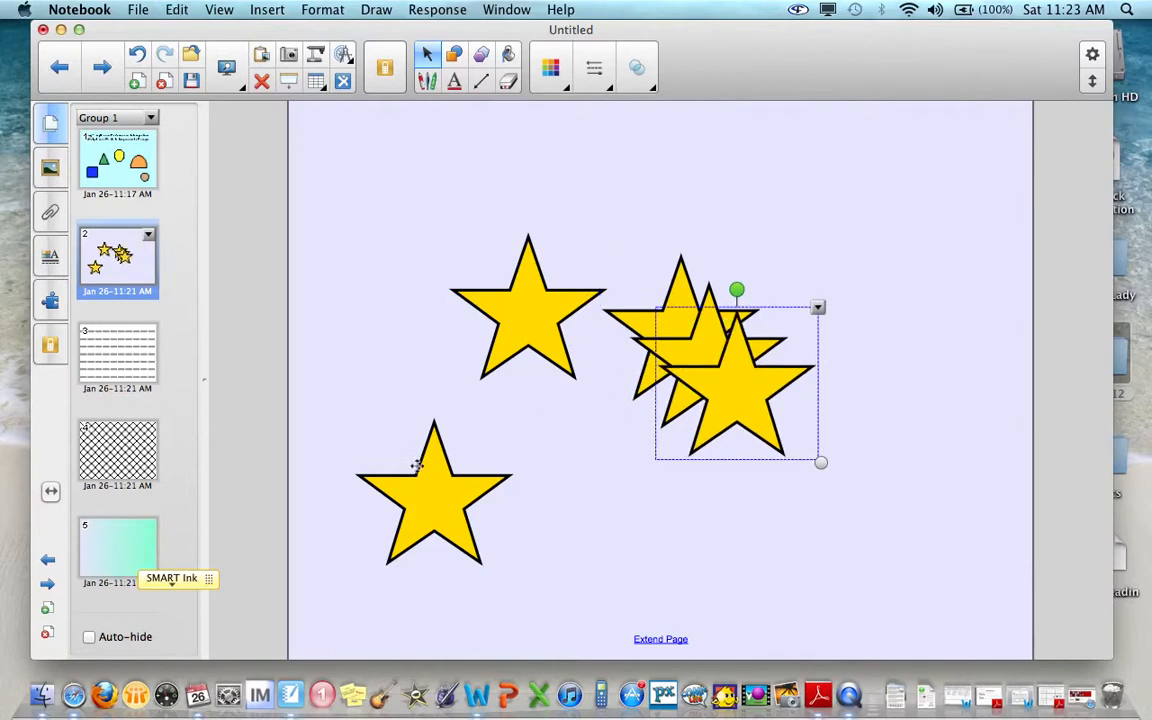
- Move one star copy from page 2 onto each of pages 3, 4, 5 and 6, keeping the original star
{"action": "left_click_drag", "start_coordinate": [536, 299], "coordinate": [93, 364]}
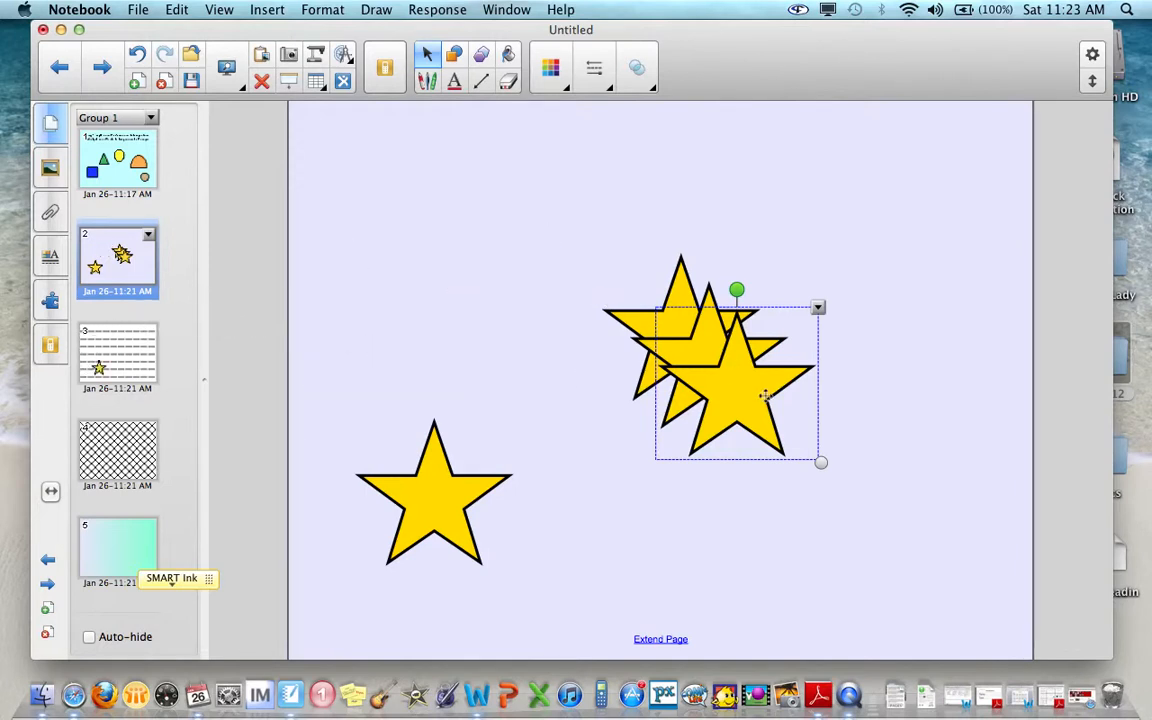
{"action": "left_click_drag", "start_coordinate": [725, 391], "coordinate": [144, 404]}
{"action": "scroll", "coordinate": [143, 401], "scroll_direction": "down", "scroll_amount": 1}
{"action": "scroll", "coordinate": [155, 390], "scroll_direction": "down", "scroll_amount": 1}
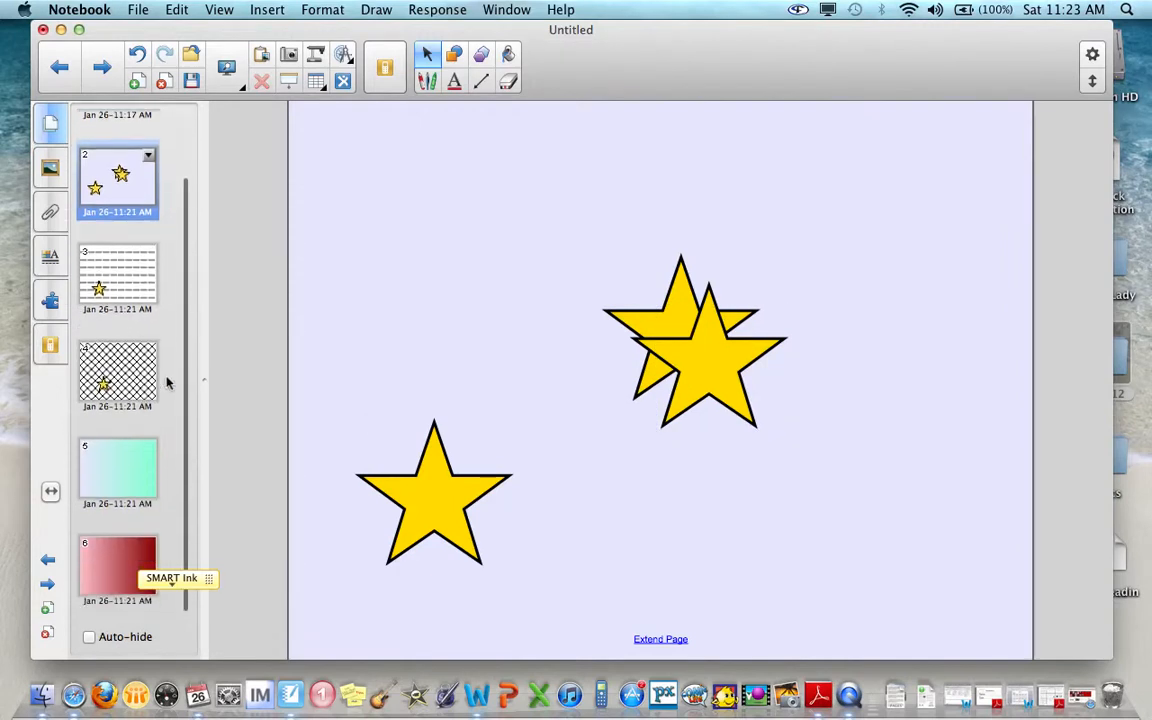
{"action": "left_click_drag", "start_coordinate": [720, 365], "coordinate": [112, 465]}
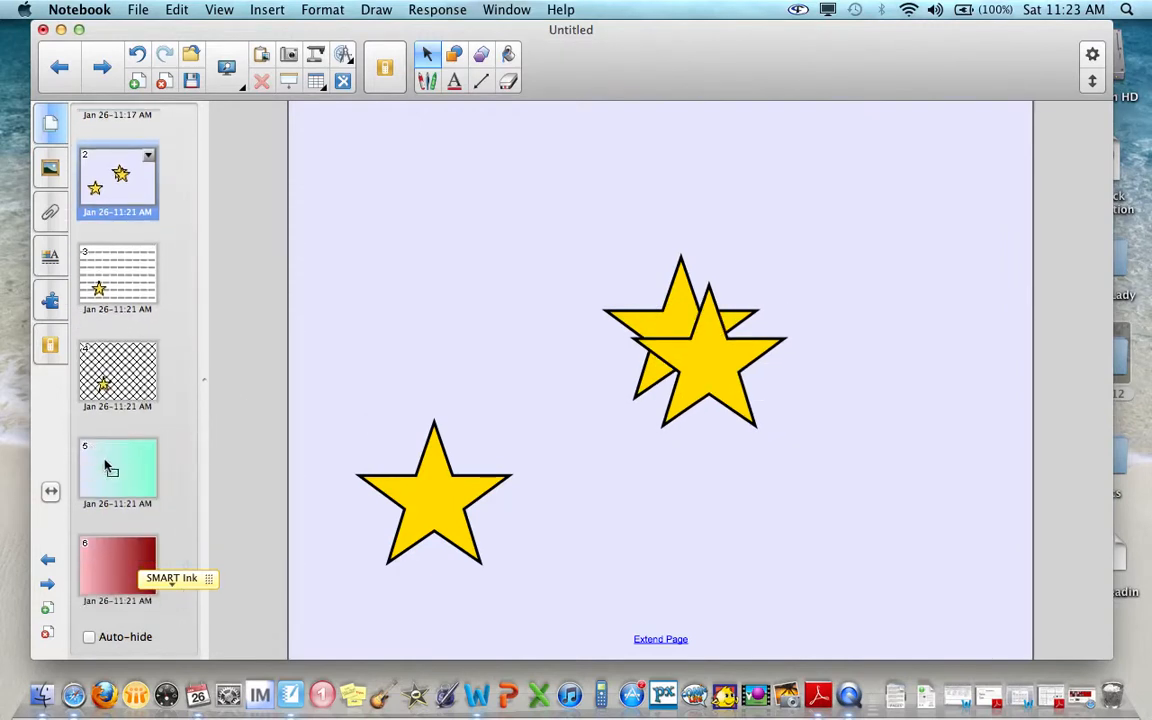
{"action": "scroll", "coordinate": [164, 403], "scroll_direction": "down", "scroll_amount": 2}
{"action": "scroll", "coordinate": [164, 403], "scroll_direction": "up", "scroll_amount": 2}
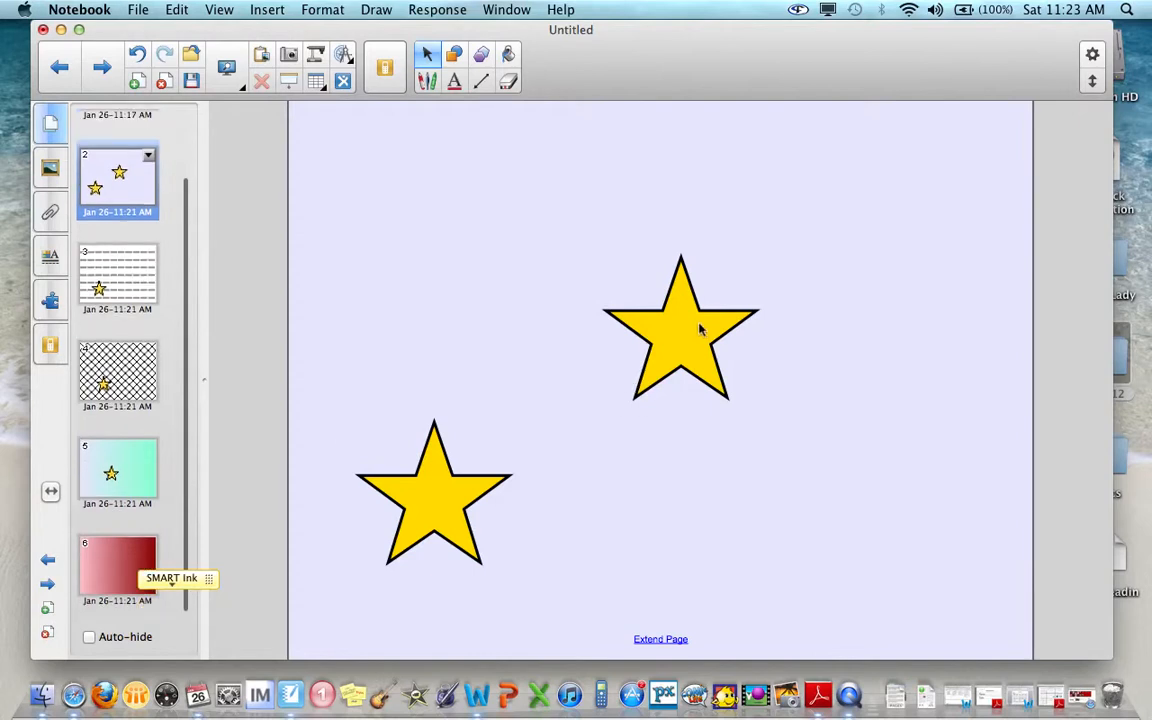
{"action": "left_click_drag", "start_coordinate": [679, 331], "coordinate": [110, 555]}
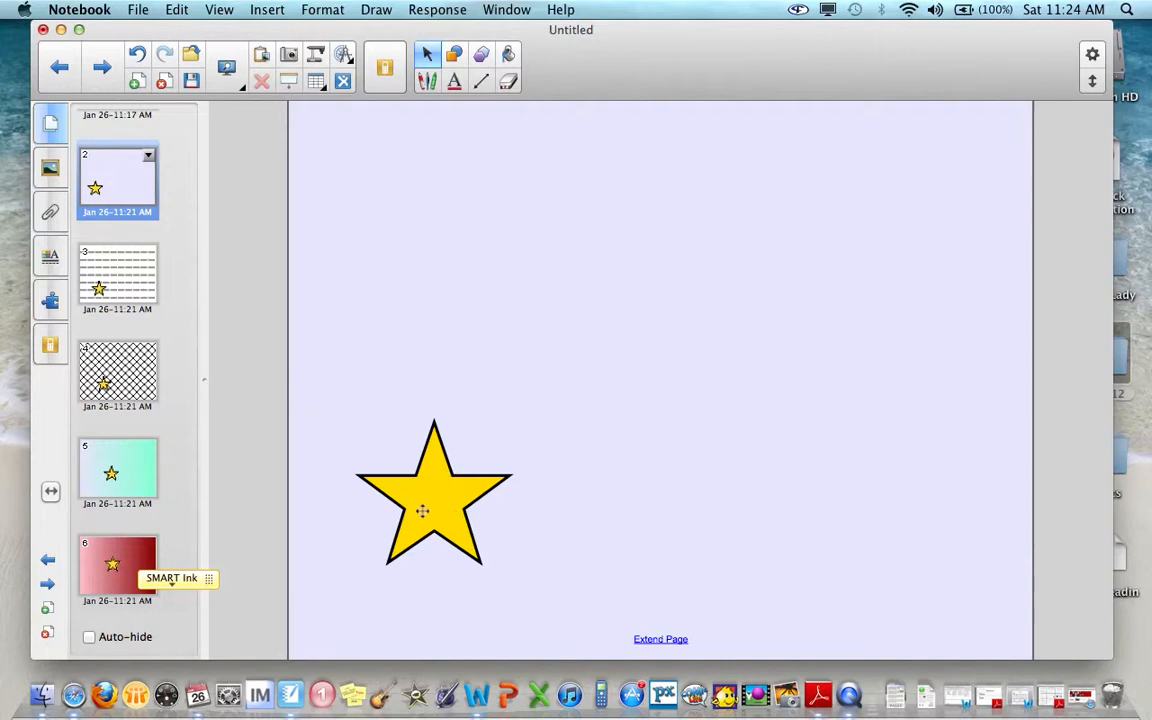
- Link the blue square on the first page to page 2 of this file, launched from the corner icon
{"action": "scroll", "coordinate": [128, 342], "scroll_direction": "up", "scroll_amount": 3}
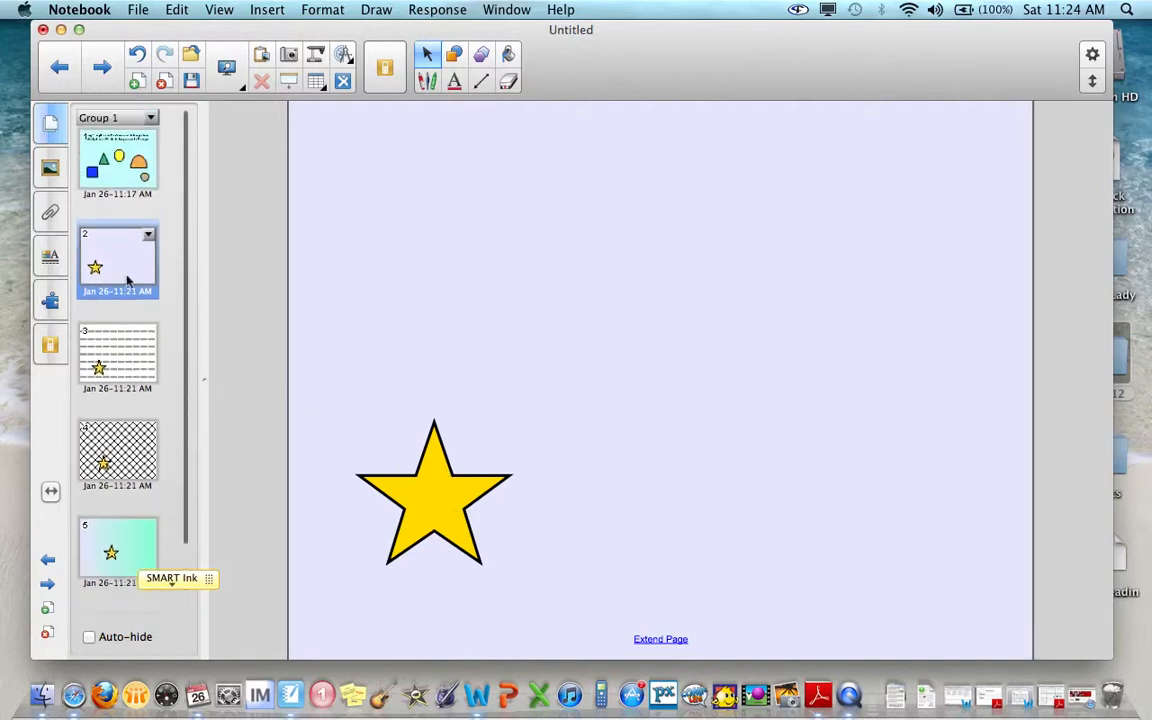
{"action": "left_click", "coordinate": [114, 175]}
{"action": "left_click", "coordinate": [447, 540]}
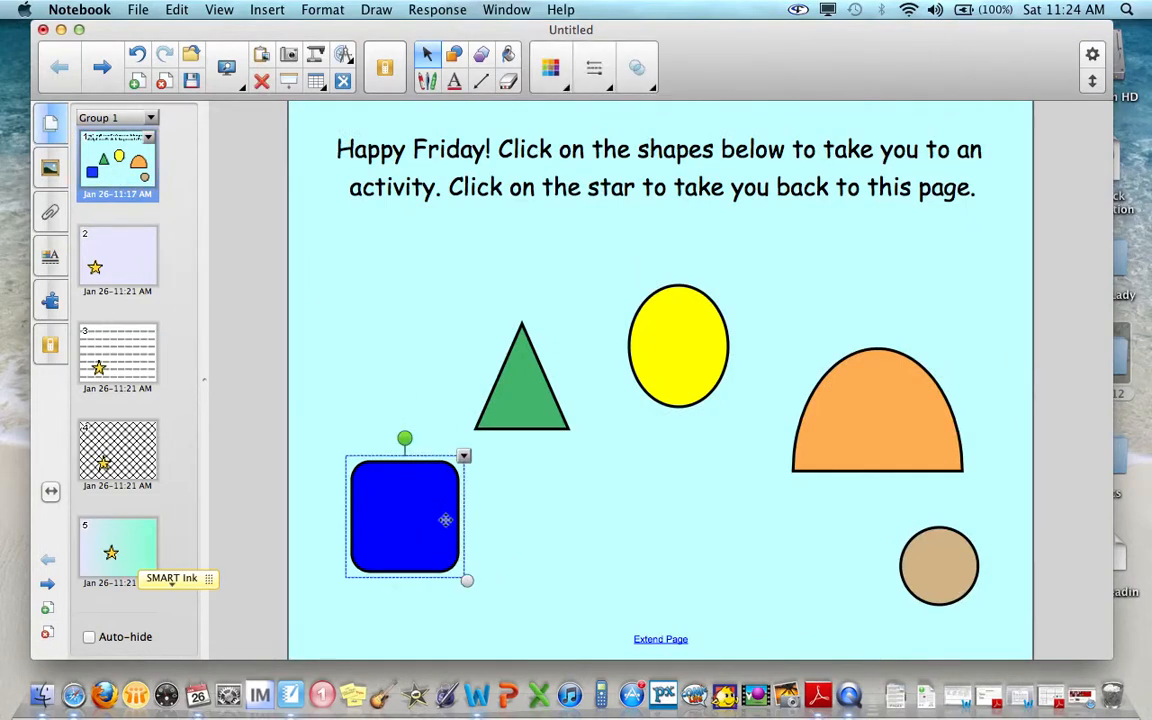
{"action": "left_click", "coordinate": [464, 458]}
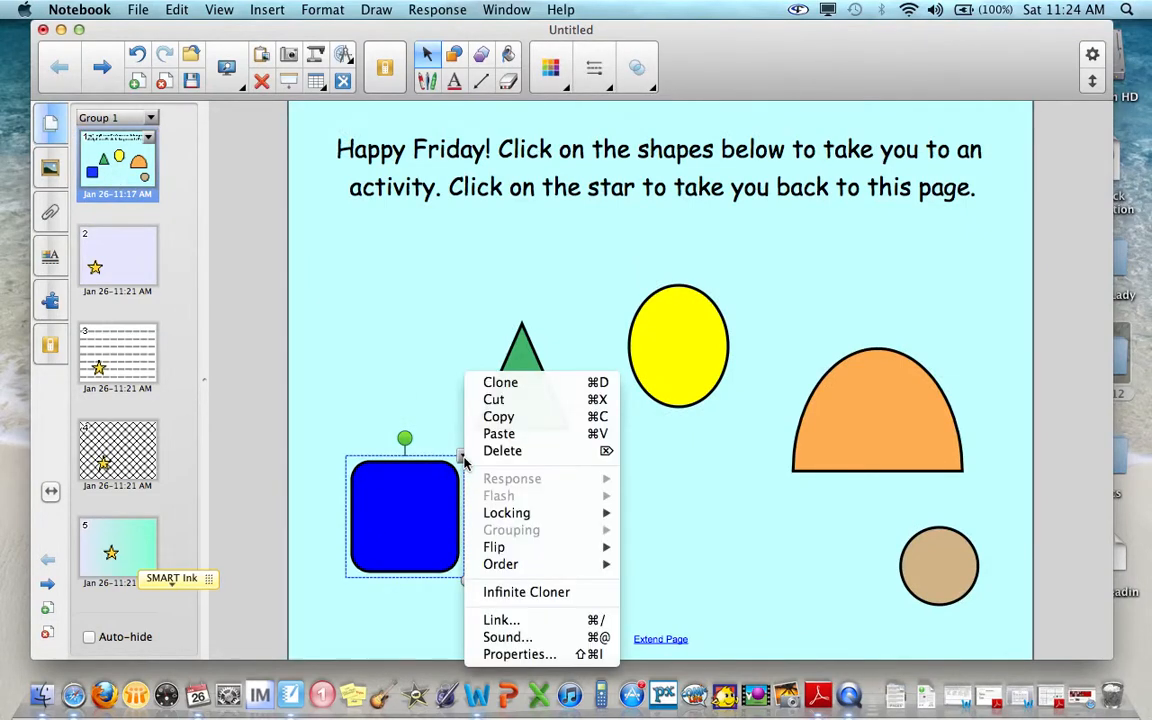
{"action": "left_click", "coordinate": [481, 619]}
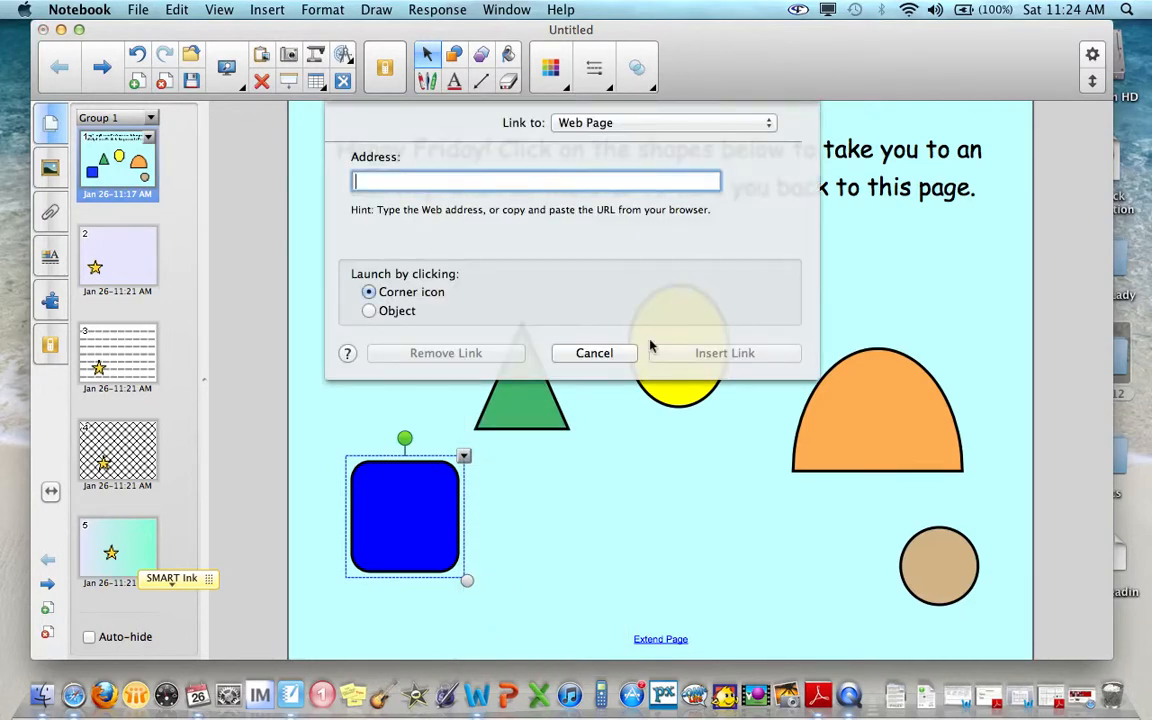
{"action": "left_click", "coordinate": [773, 120]}
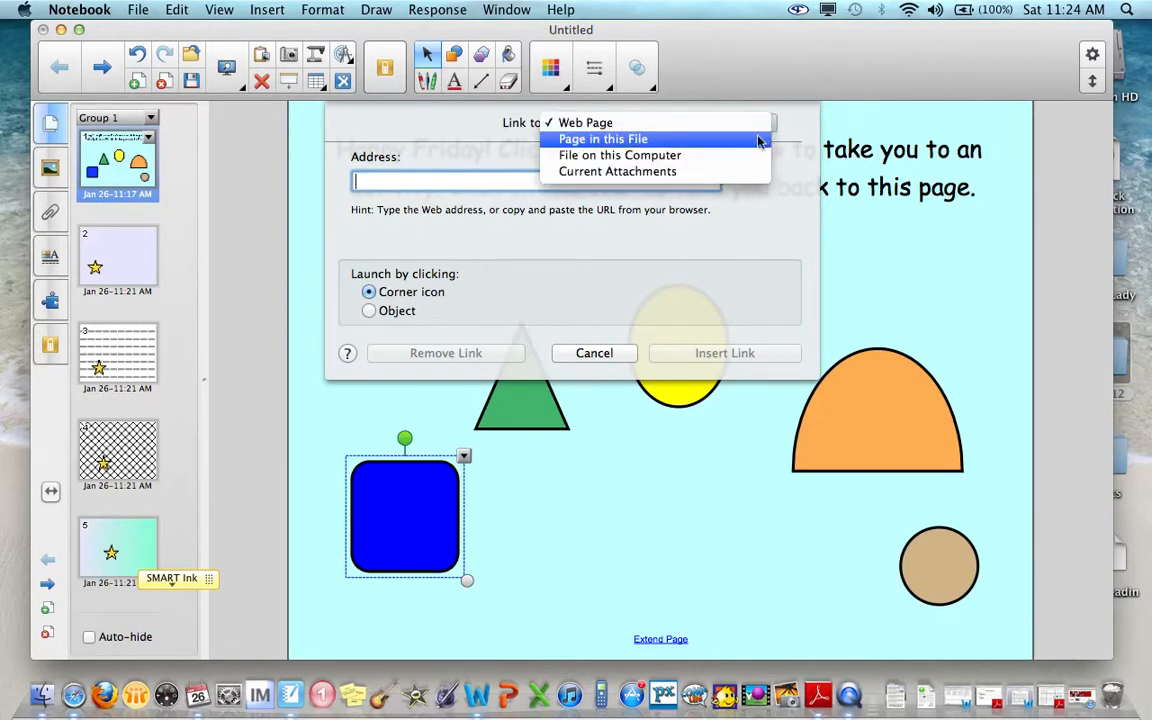
{"action": "left_click", "coordinate": [757, 140]}
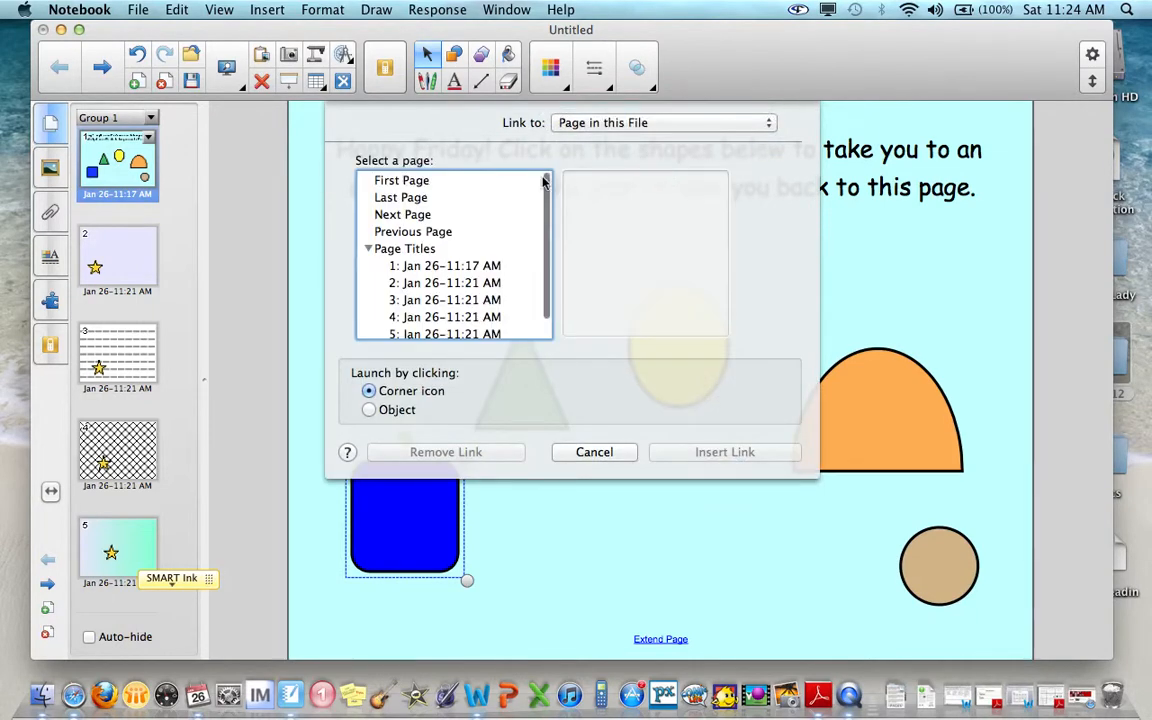
{"action": "left_click", "coordinate": [429, 265]}
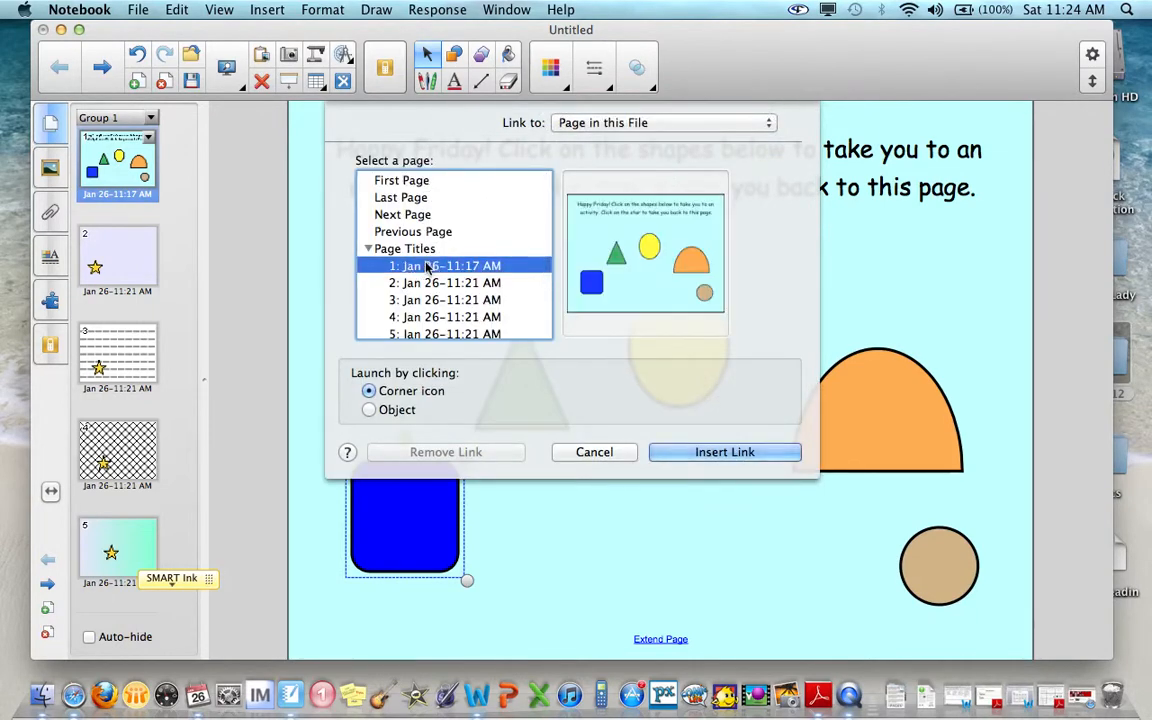
{"action": "left_click", "coordinate": [425, 284]}
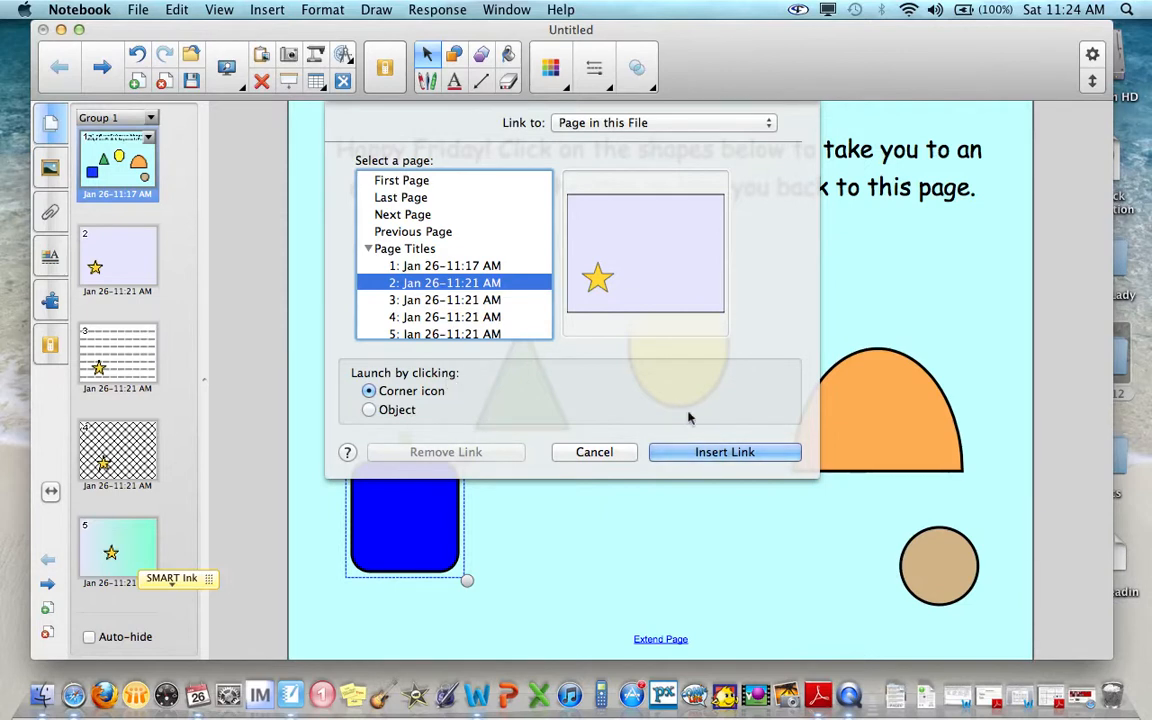
{"action": "left_click", "coordinate": [707, 456]}
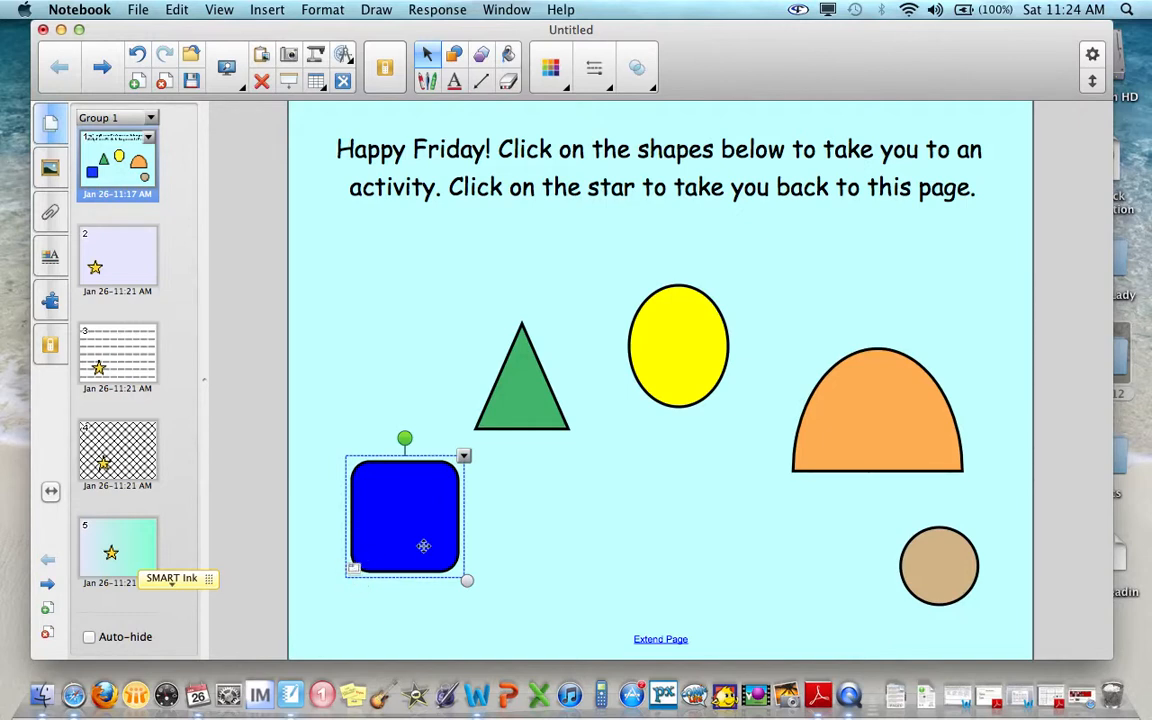
- Set the blue square's link to launch from the Object itself, and follow the link to page 2
{"action": "left_click", "coordinate": [464, 456]}
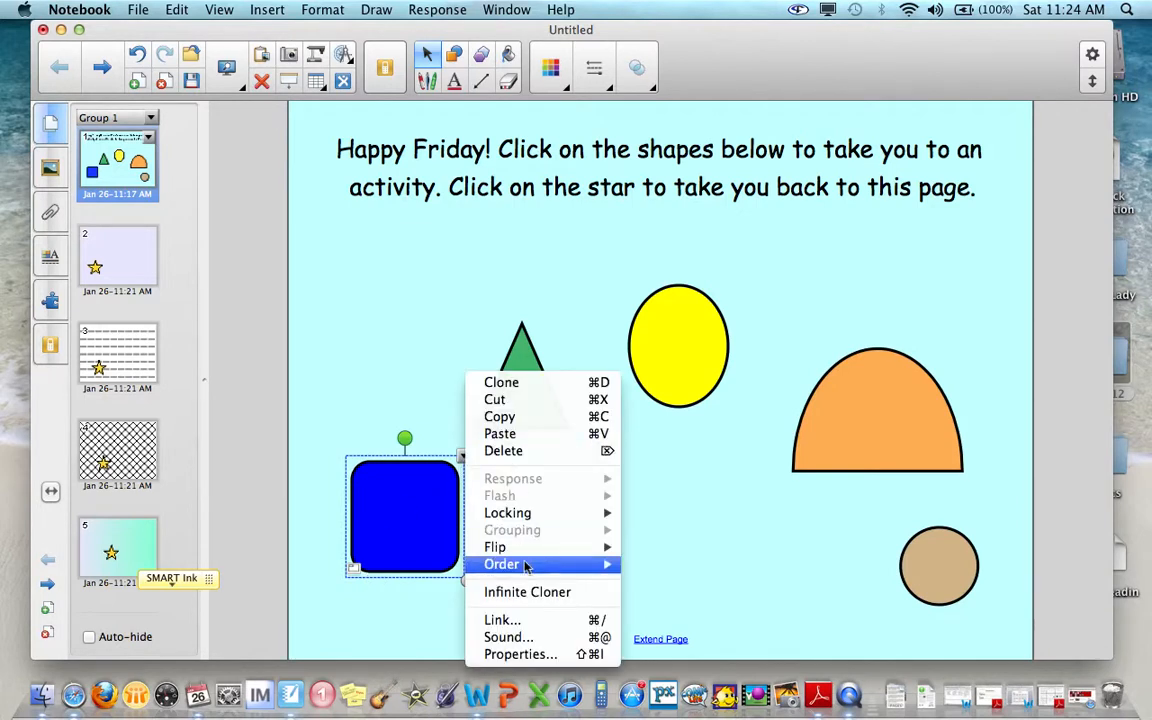
{"action": "left_click", "coordinate": [521, 620]}
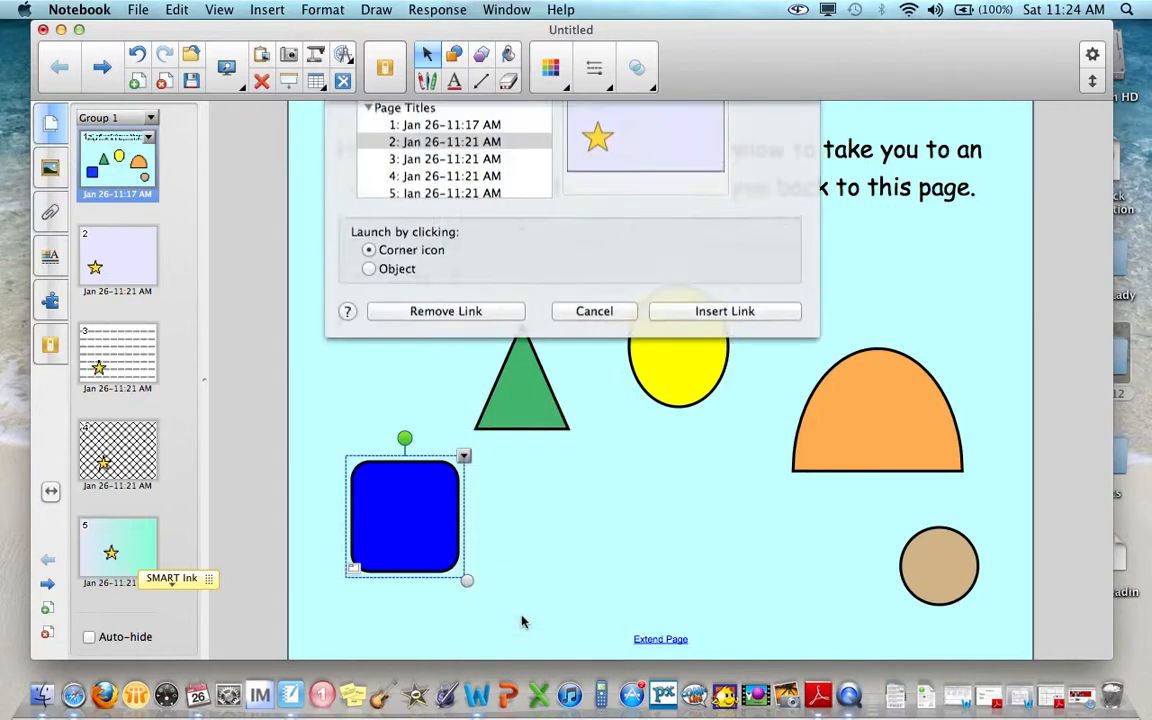
{"action": "left_click", "coordinate": [370, 410]}
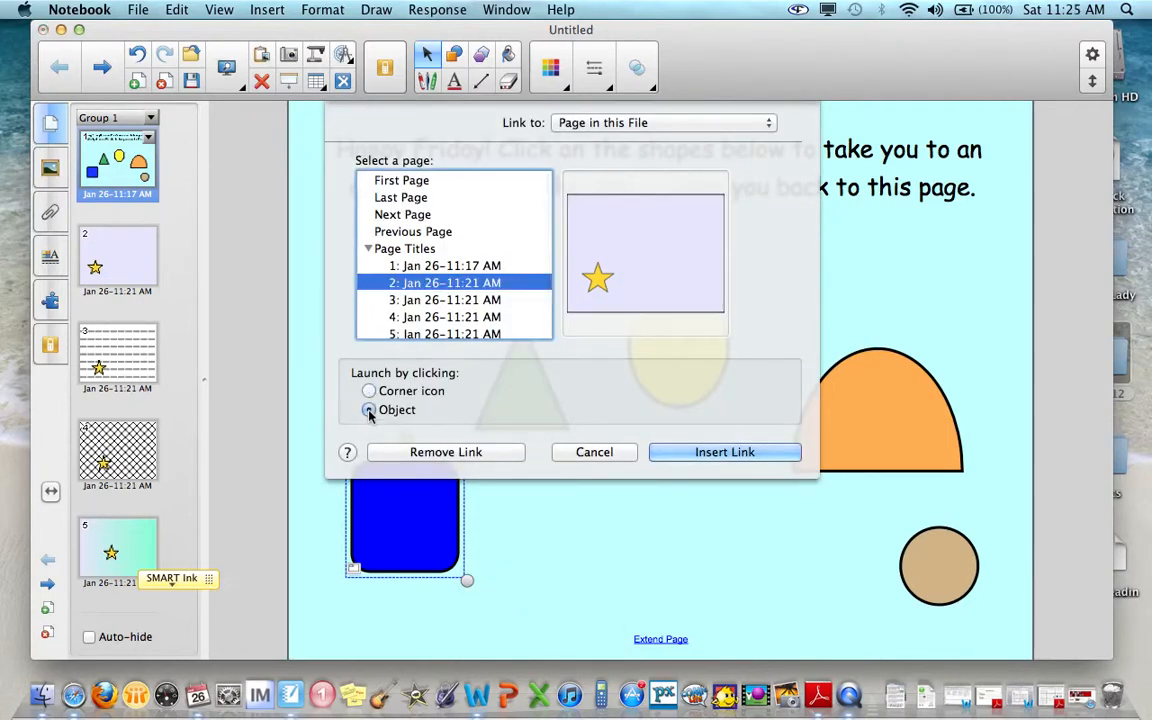
{"action": "left_click", "coordinate": [655, 455]}
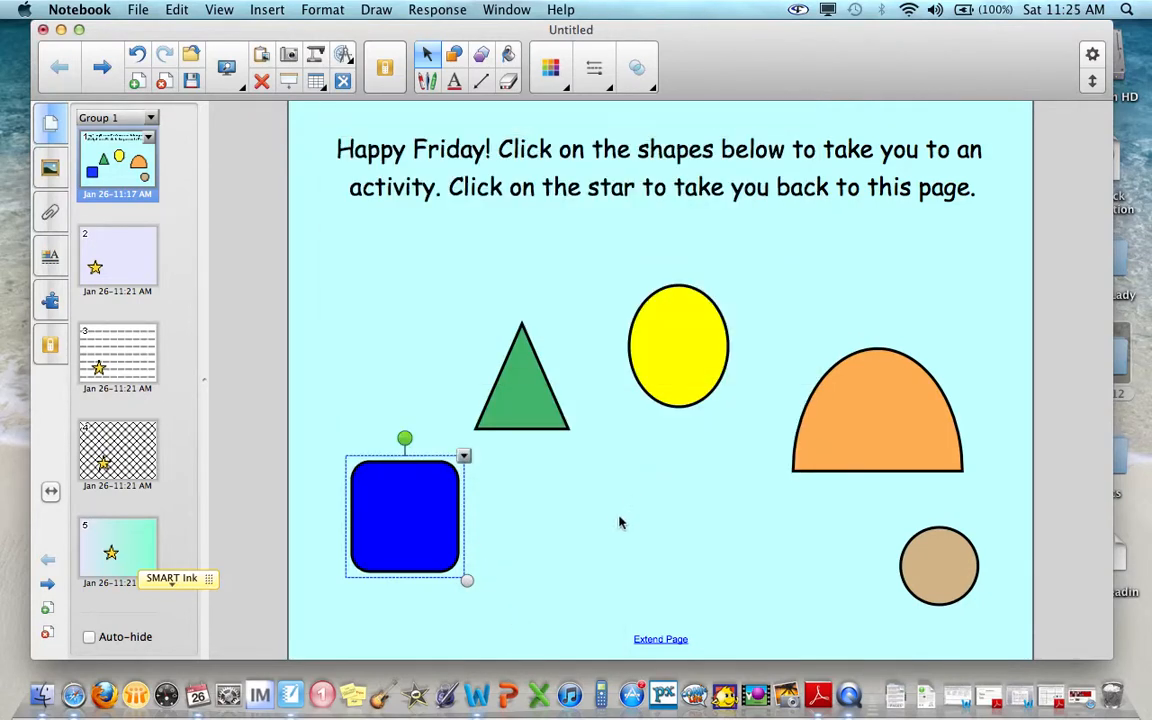
{"action": "left_click", "coordinate": [392, 518]}
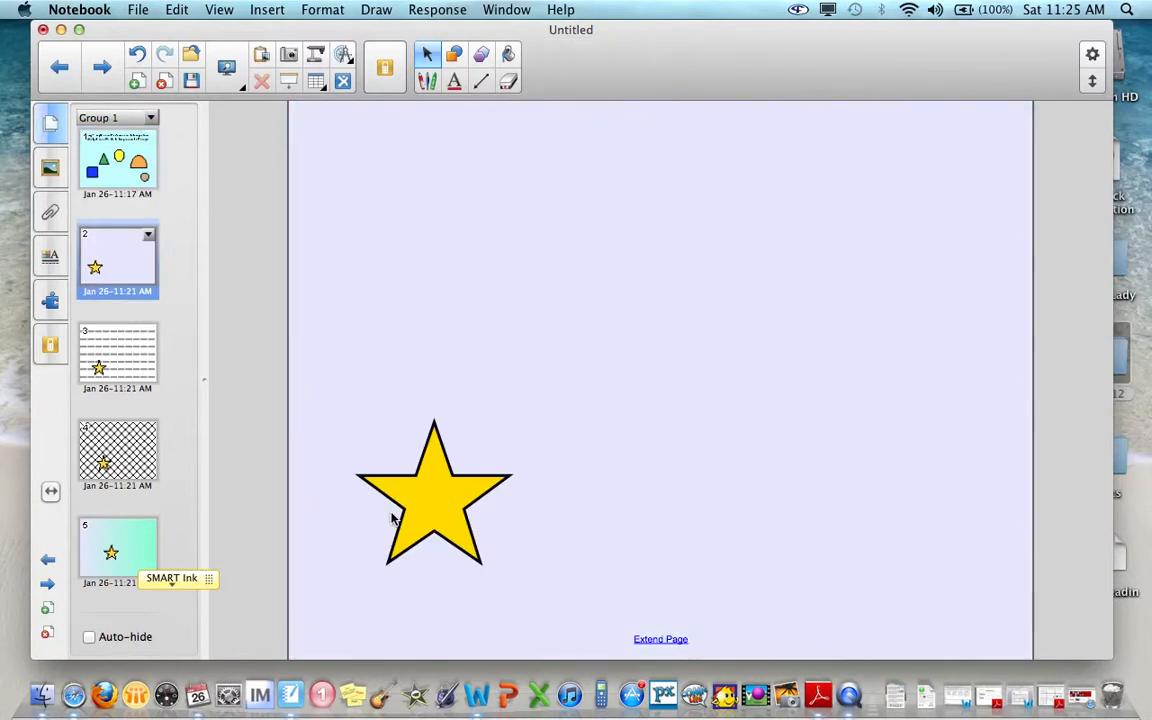
- Link the star on page 2 to First Page in this file, with Object as the launch option, and deselect the star
{"action": "left_click", "coordinate": [439, 496]}
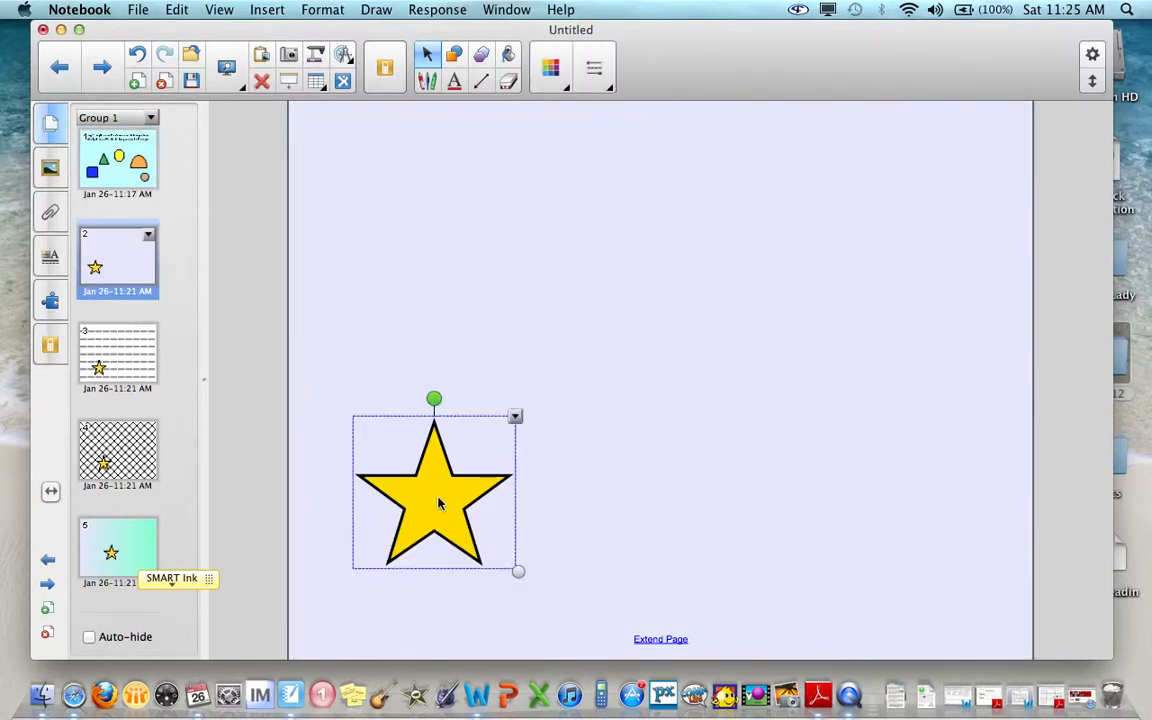
{"action": "left_click", "coordinate": [514, 419]}
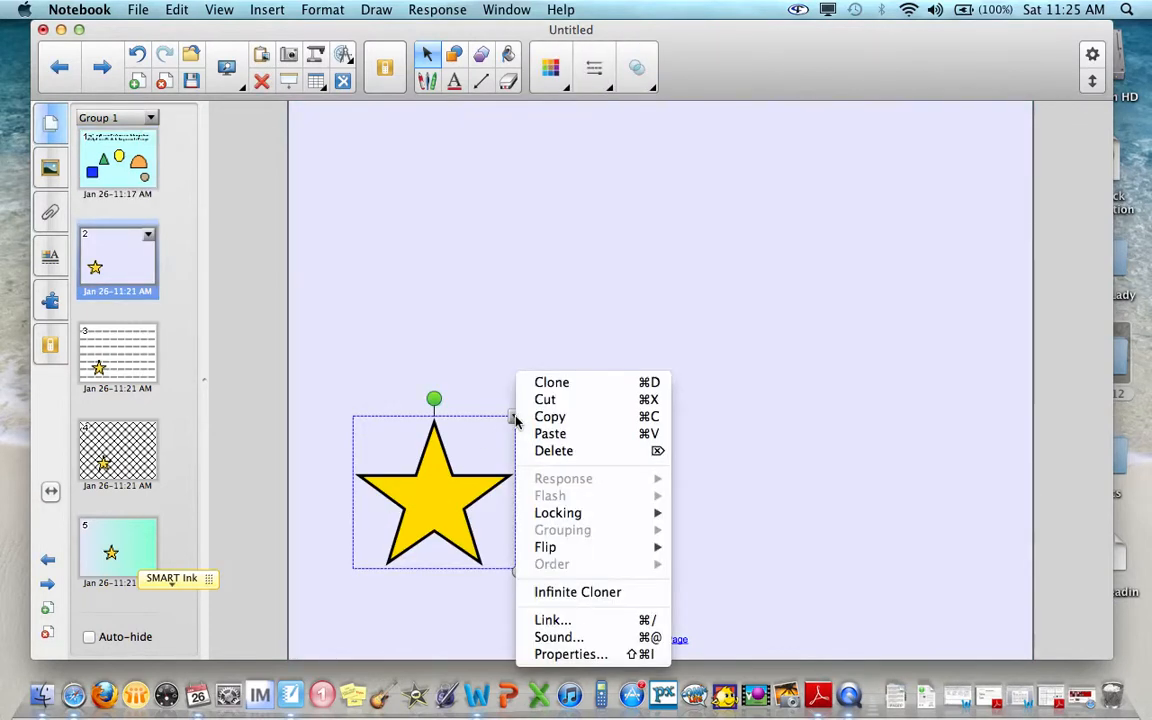
{"action": "left_click", "coordinate": [540, 621]}
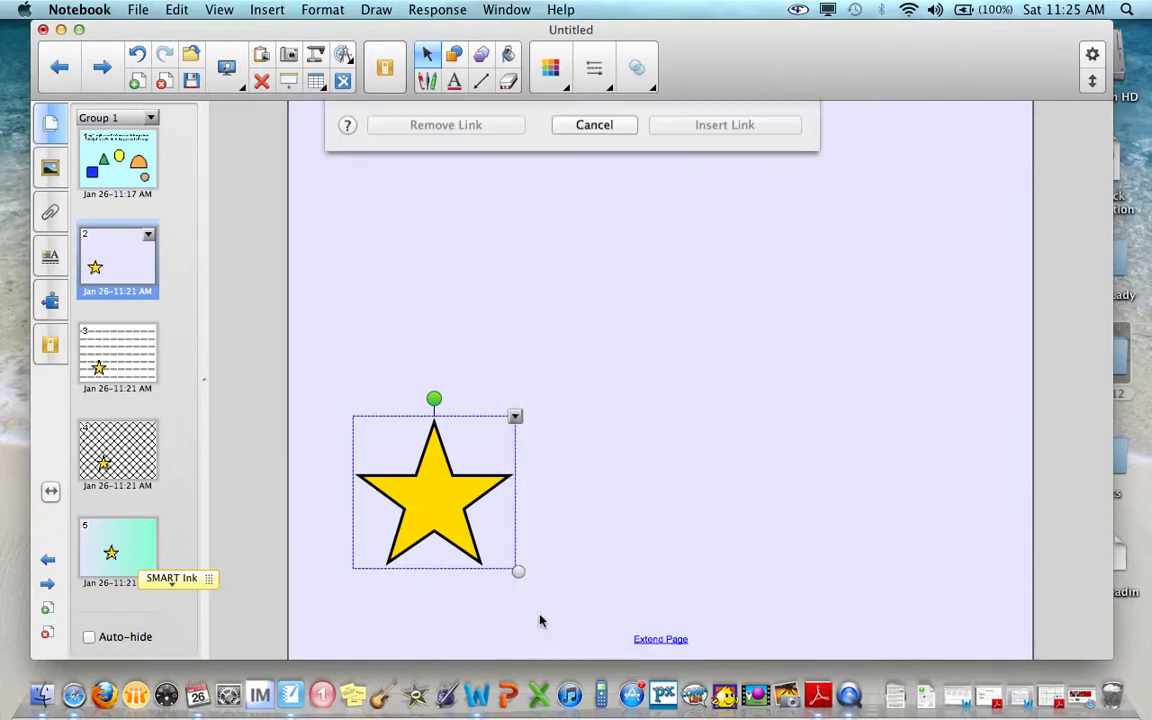
{"action": "left_click", "coordinate": [369, 311]}
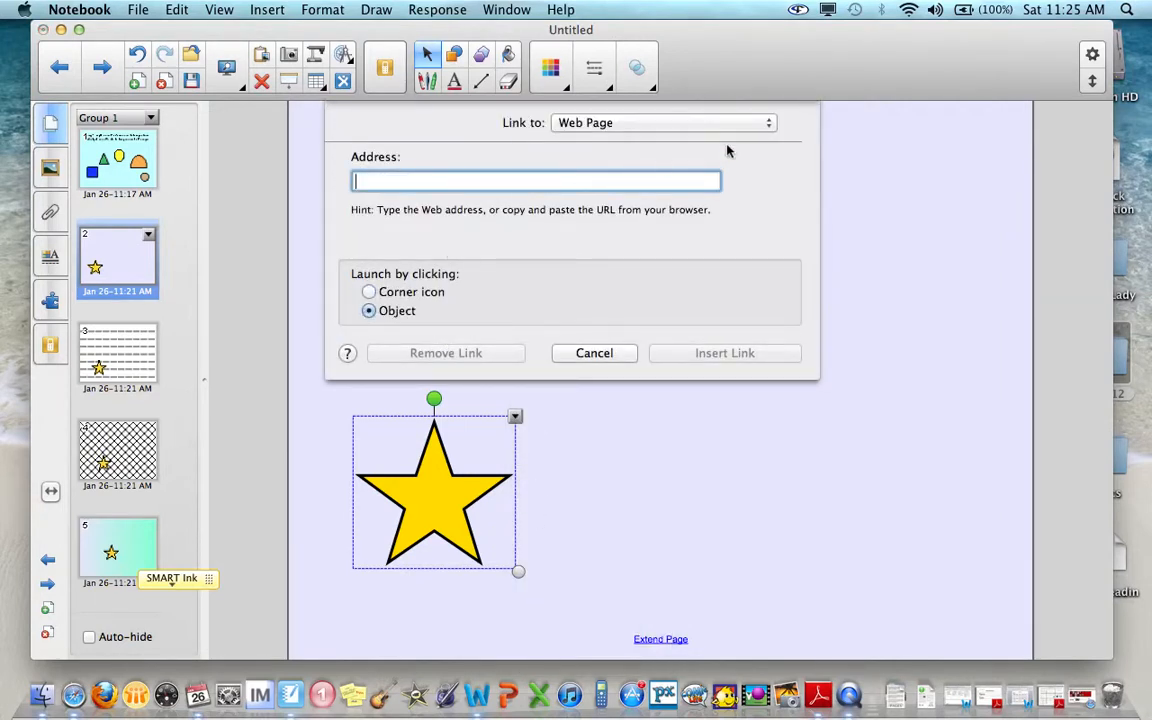
{"action": "left_click", "coordinate": [764, 122]}
{"action": "left_click", "coordinate": [742, 139]}
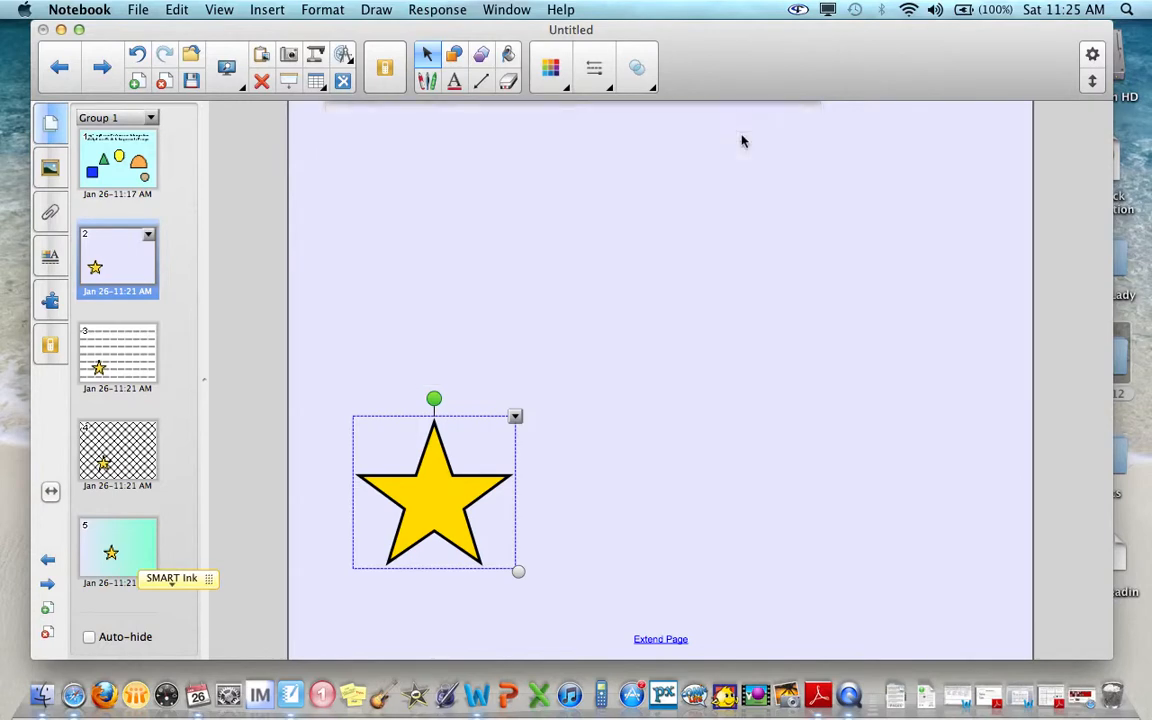
{"action": "left_click", "coordinate": [404, 182]}
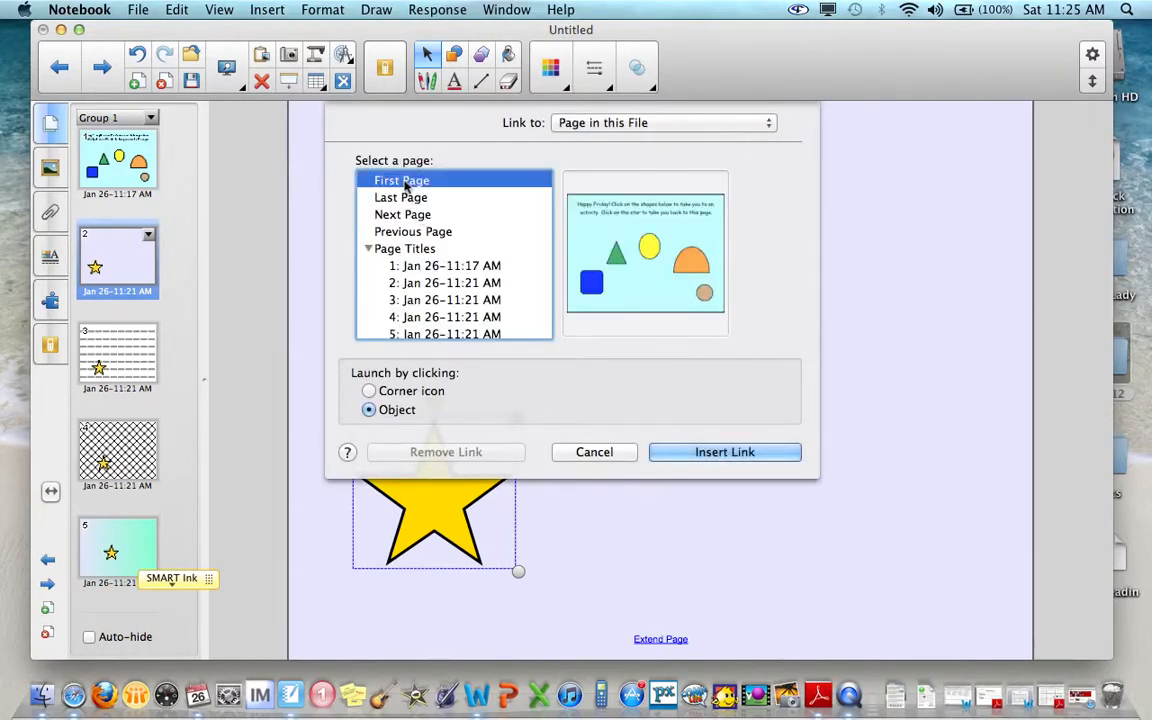
{"action": "left_click", "coordinate": [689, 455]}
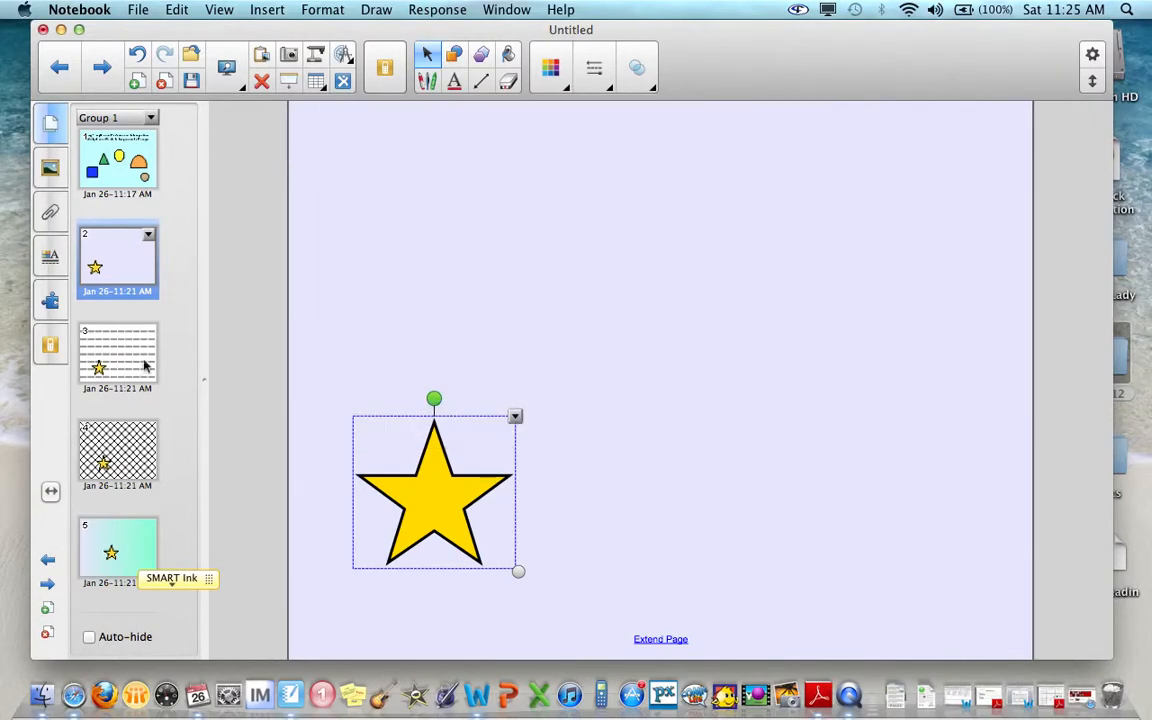
{"action": "left_click", "coordinate": [411, 278]}
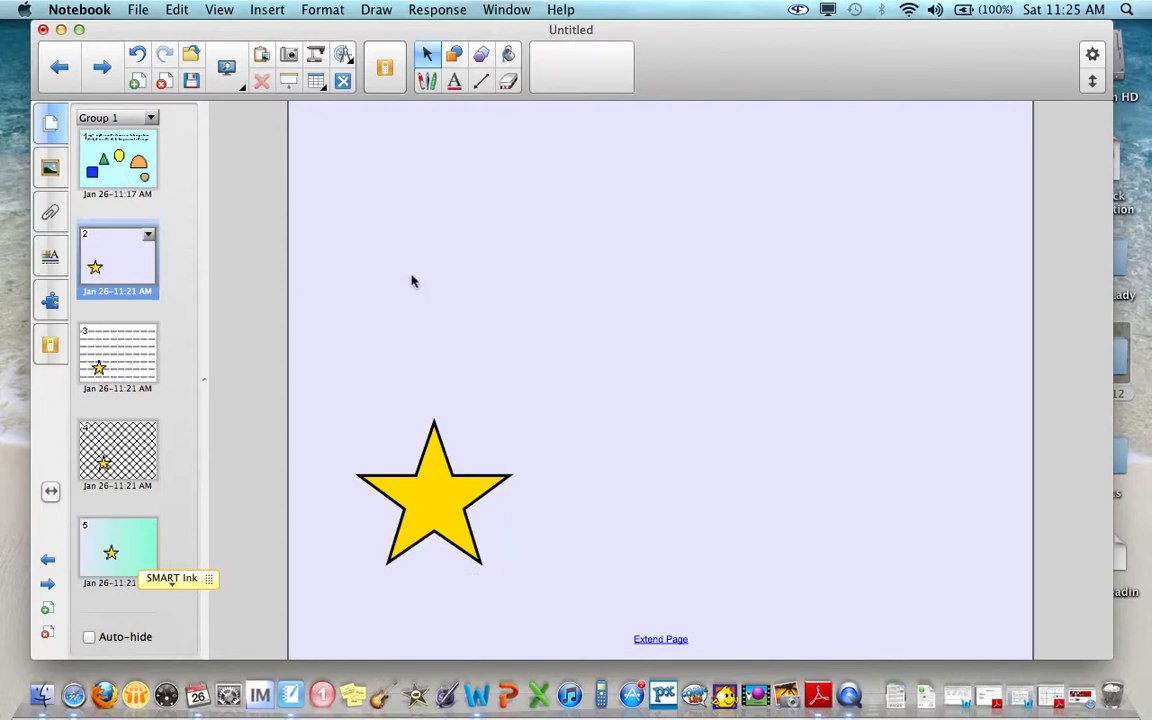
- Follow the star's link back to the first page, and link the green triangle to page 2 of this file, launched from the Object
{"action": "left_click", "coordinate": [419, 514]}
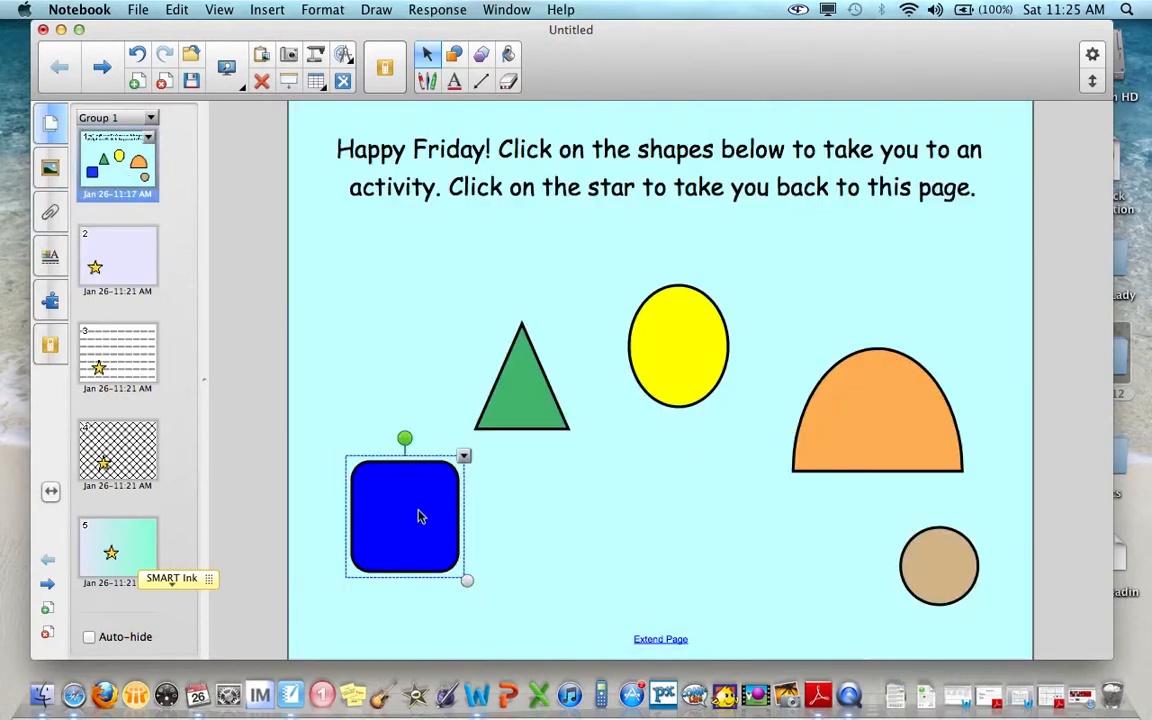
{"action": "left_click", "coordinate": [518, 416]}
{"action": "left_click", "coordinate": [575, 318]}
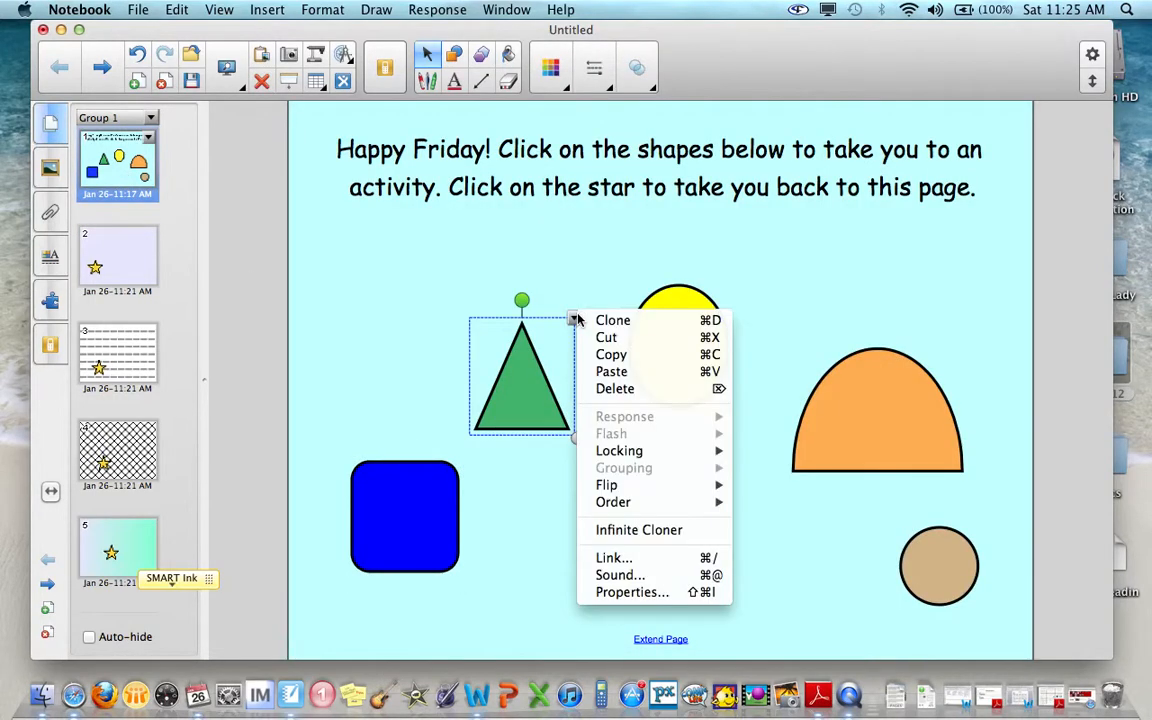
{"action": "left_click", "coordinate": [610, 557]}
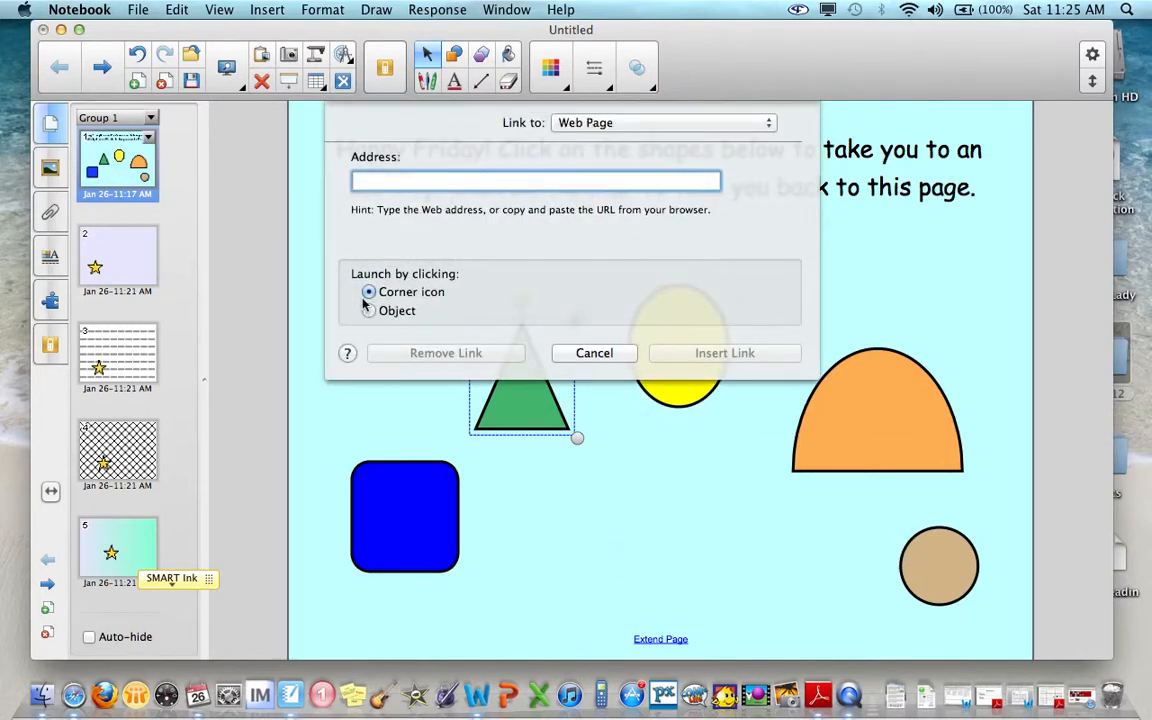
{"action": "left_click", "coordinate": [769, 124]}
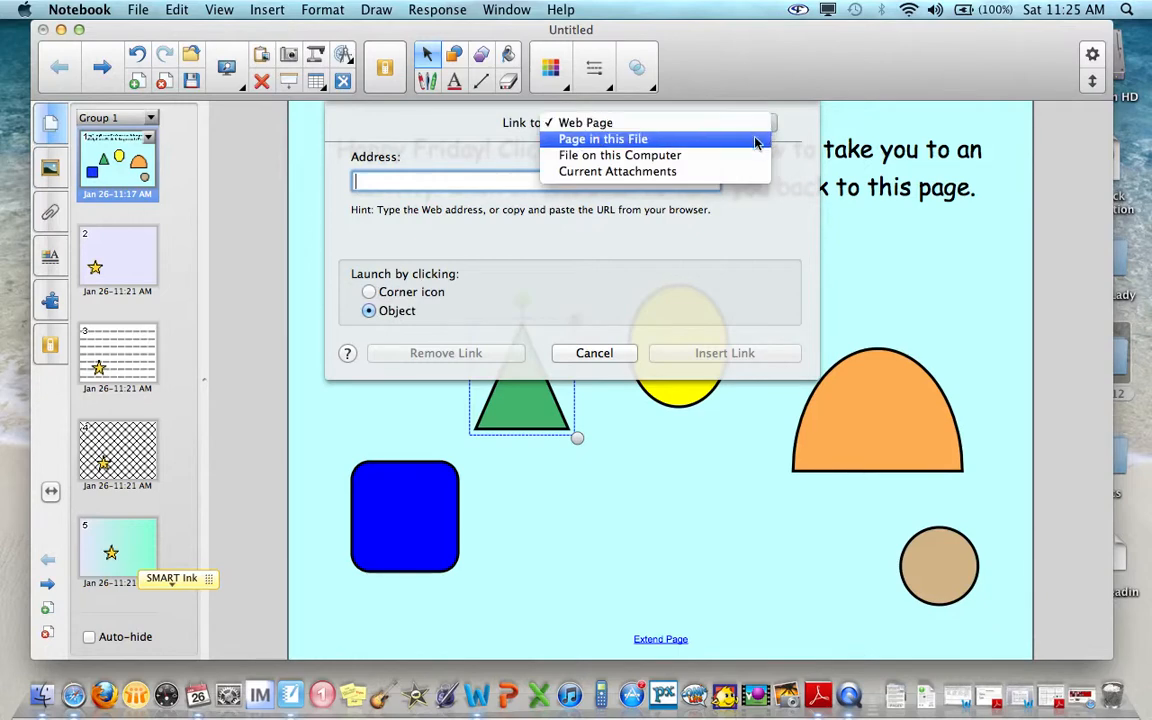
{"action": "left_click", "coordinate": [760, 140]}
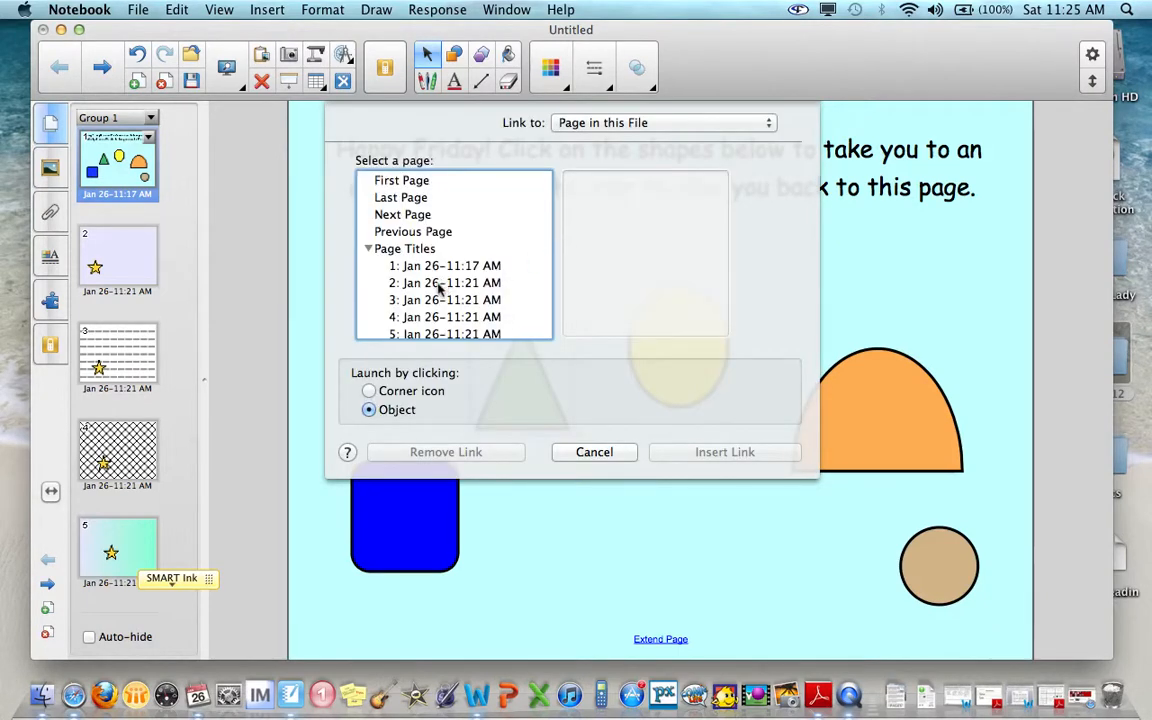
{"action": "left_click", "coordinate": [450, 283]}
{"action": "left_click", "coordinate": [693, 452]}
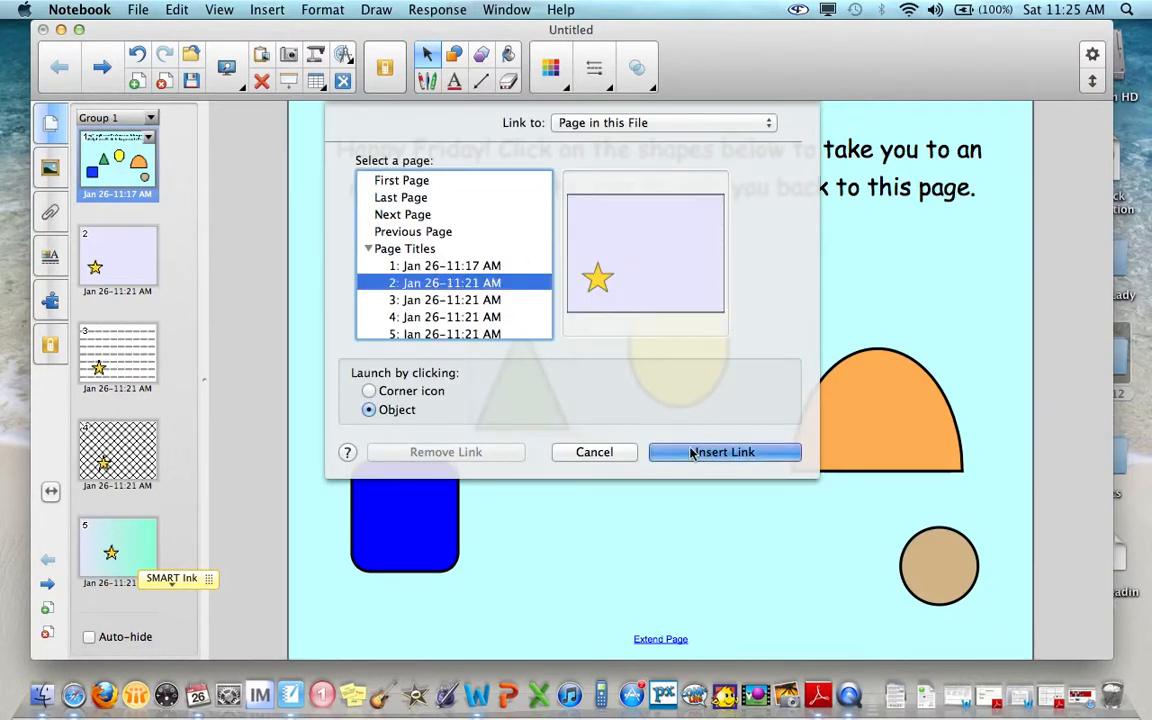
- Link the yellow oval on the first page to page 3 of this file, with Object as the launch option
{"action": "left_click", "coordinate": [690, 322]}
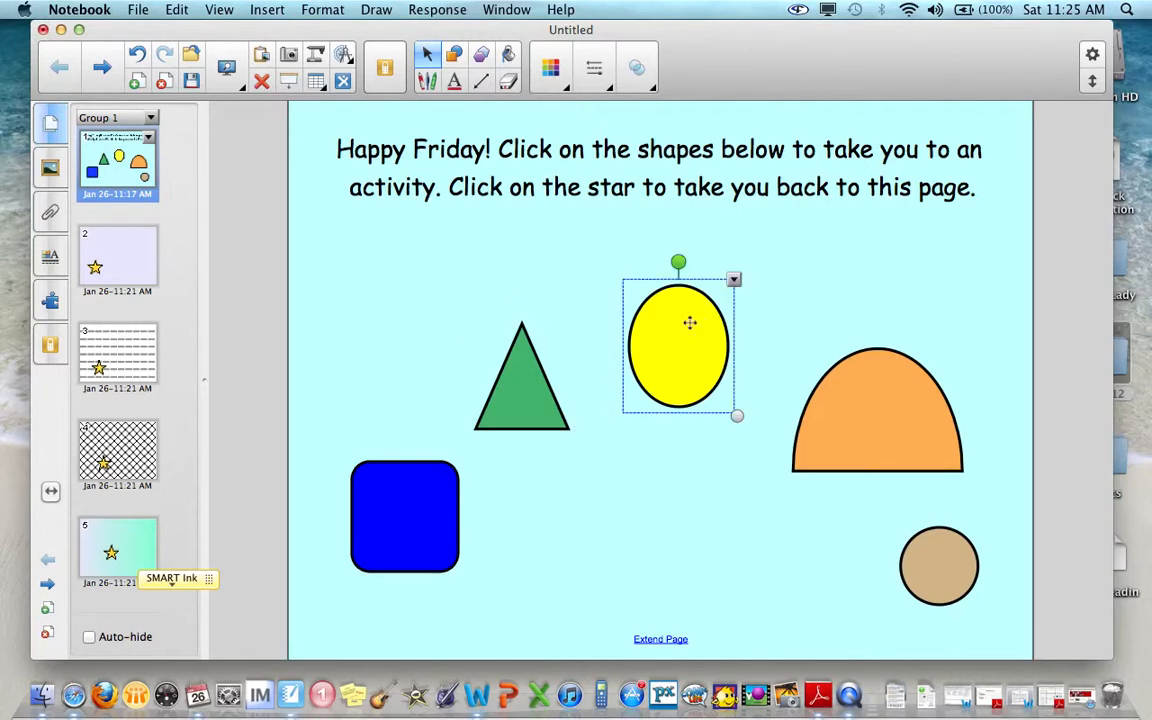
{"action": "left_click", "coordinate": [733, 281]}
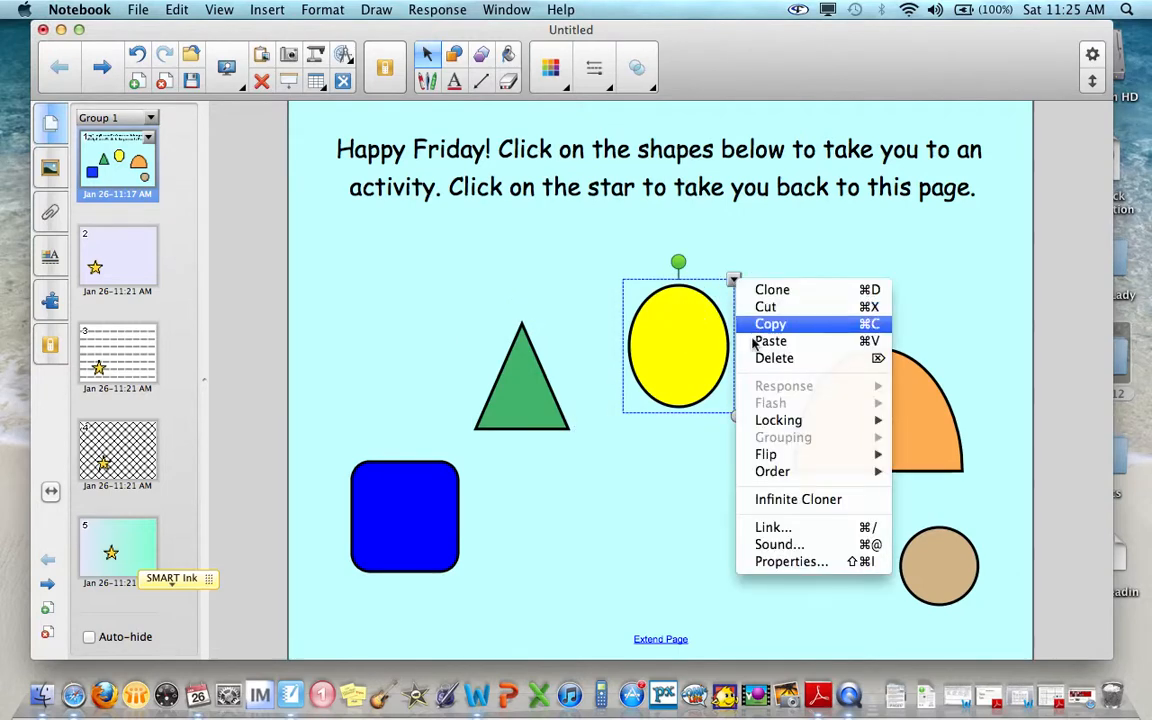
{"action": "left_click", "coordinate": [772, 527]}
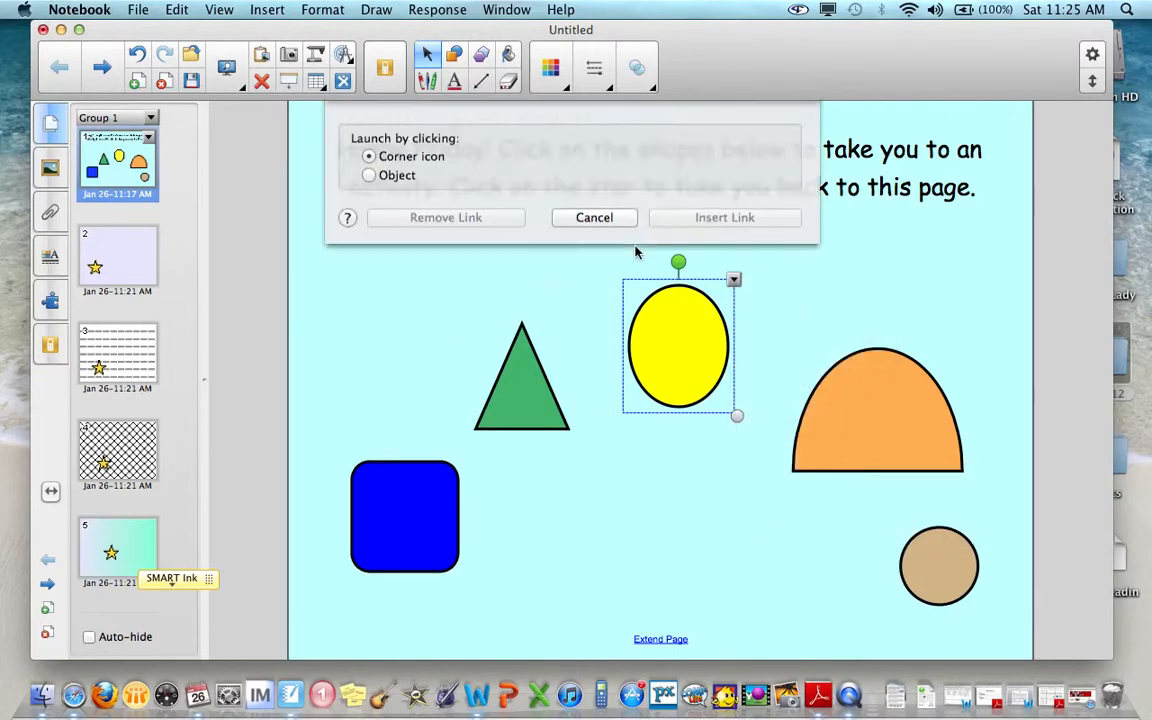
{"action": "left_click", "coordinate": [768, 123]}
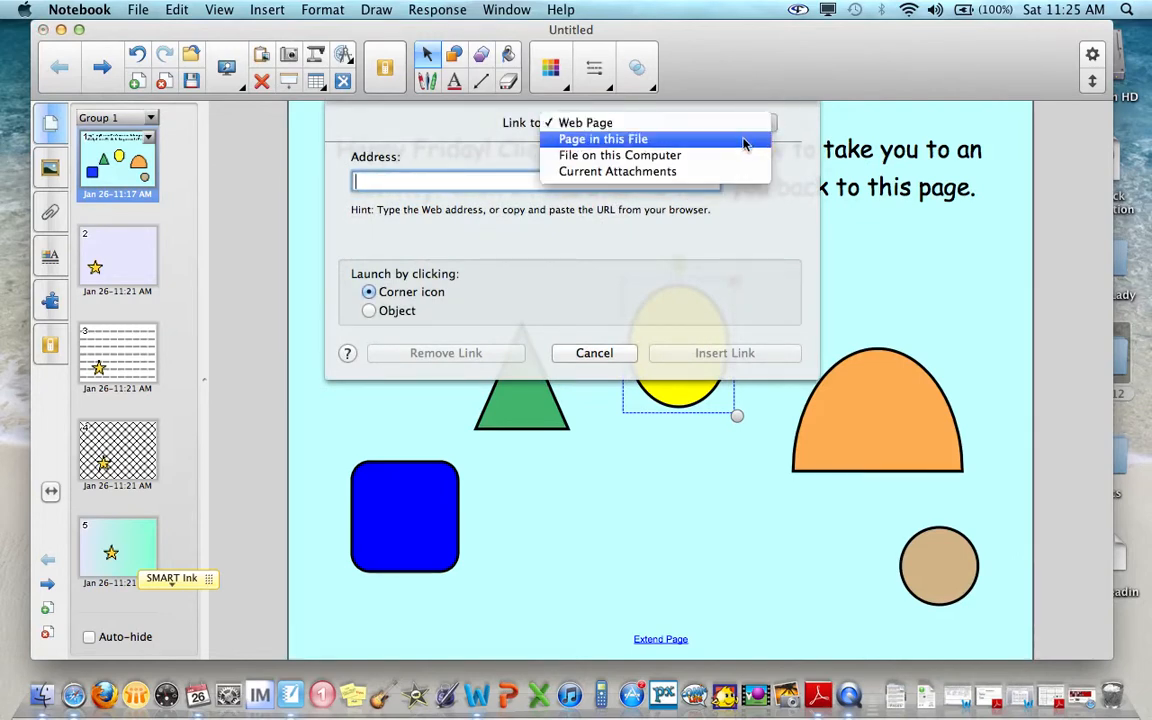
{"action": "left_click", "coordinate": [740, 140]}
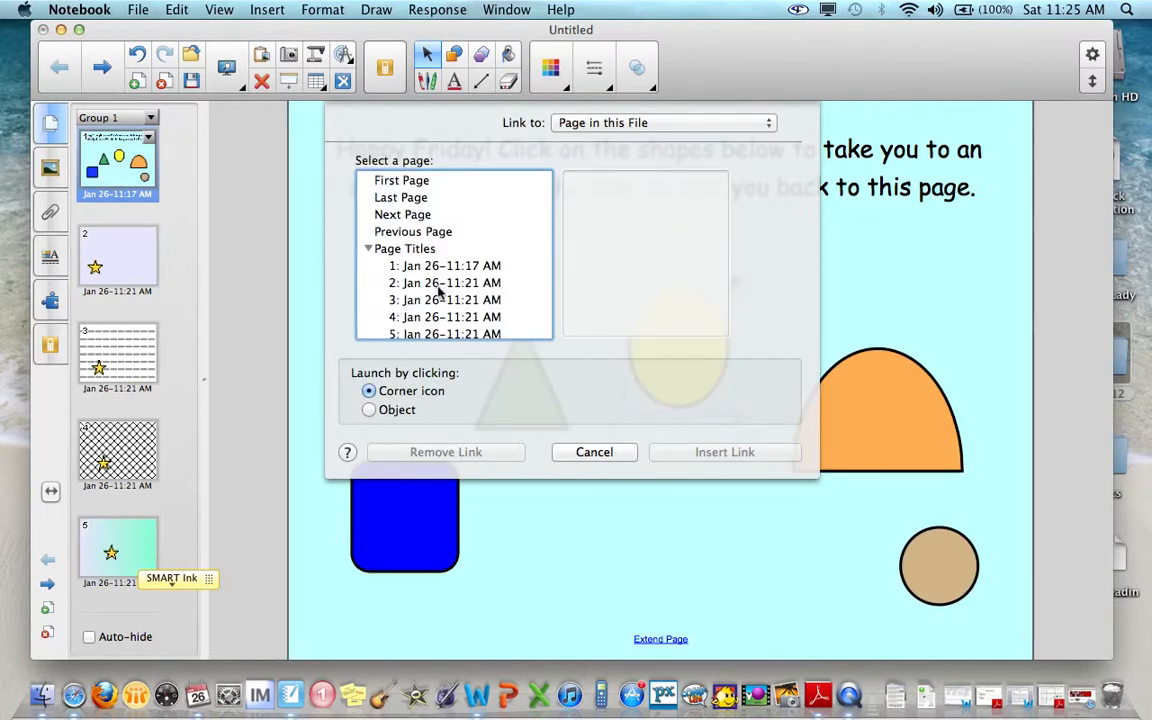
{"action": "left_click", "coordinate": [437, 300]}
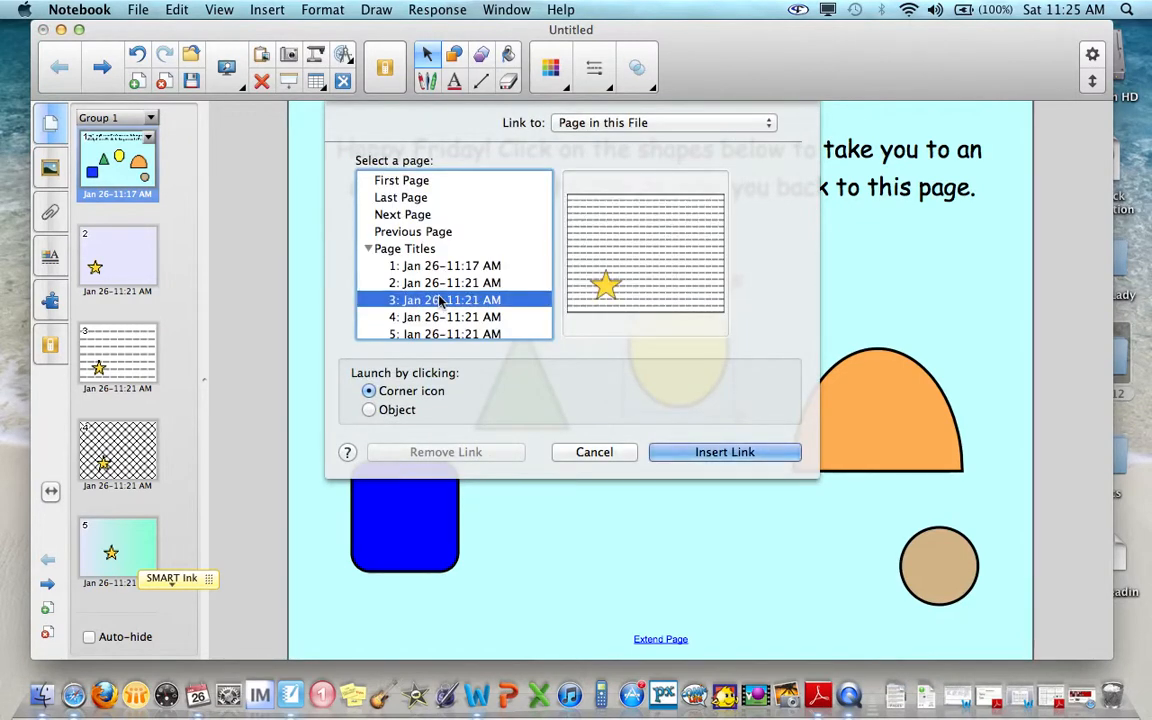
{"action": "left_click", "coordinate": [370, 410]}
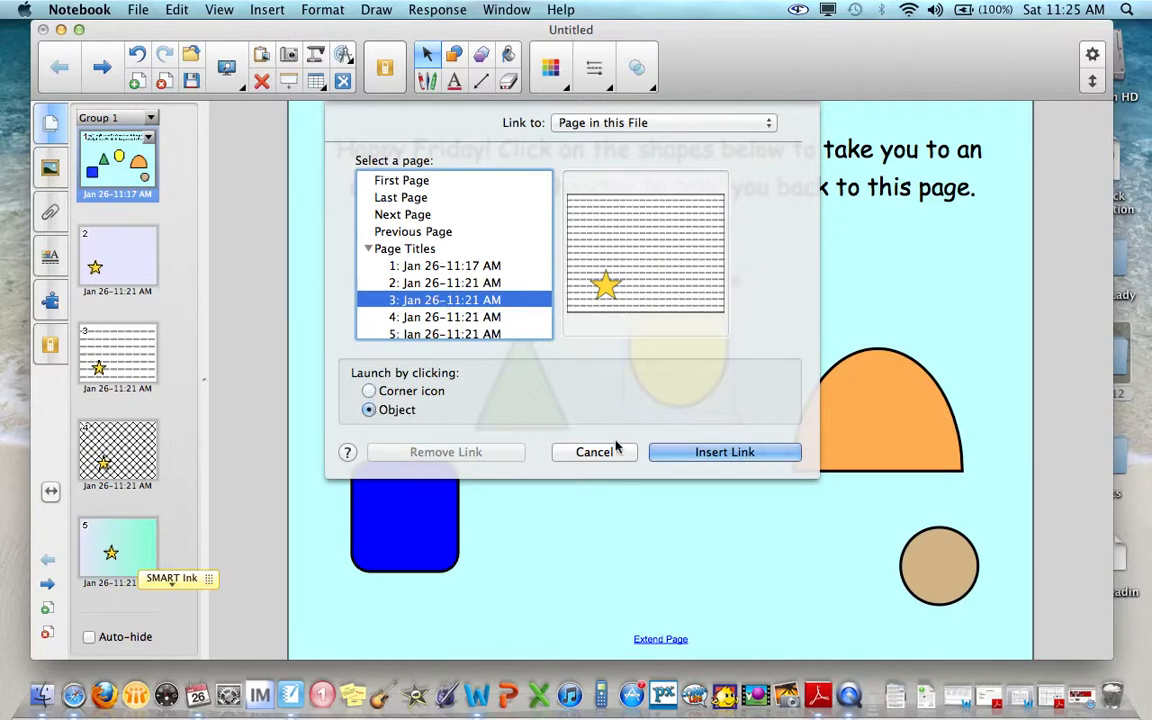
{"action": "left_click", "coordinate": [668, 452]}
- Link the orange half-round shape on the first page to page 4 of this file, with Object as the launch option
{"action": "left_click", "coordinate": [869, 442]}
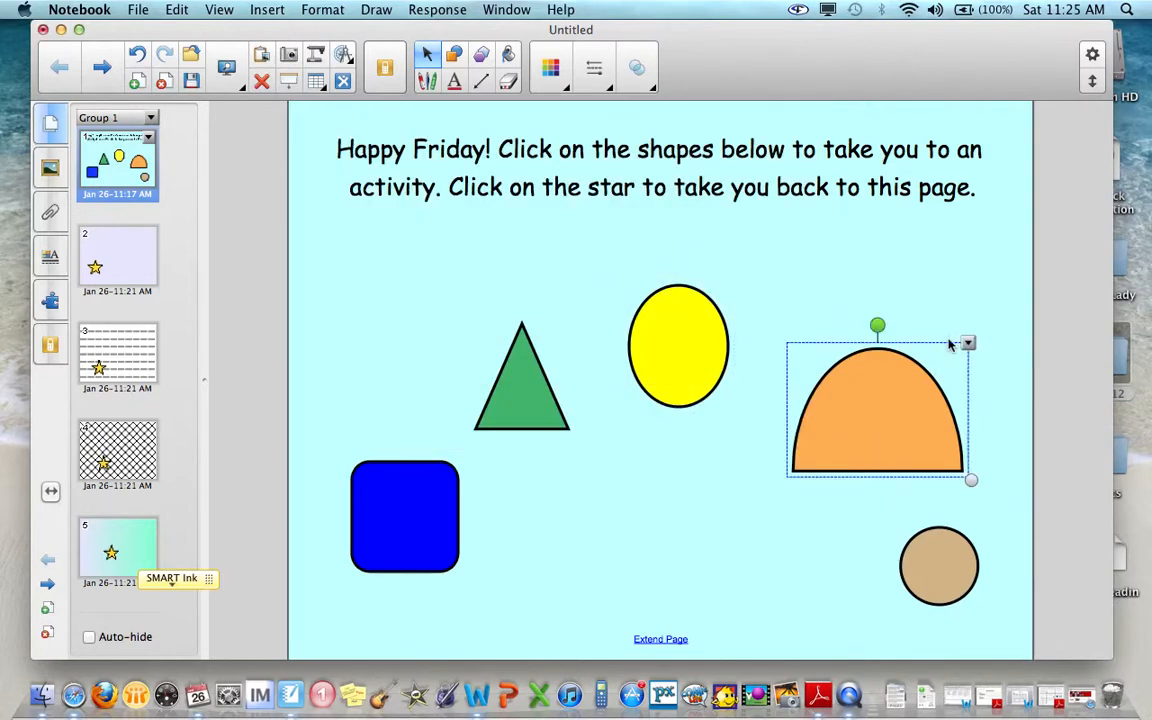
{"action": "left_click", "coordinate": [967, 343]}
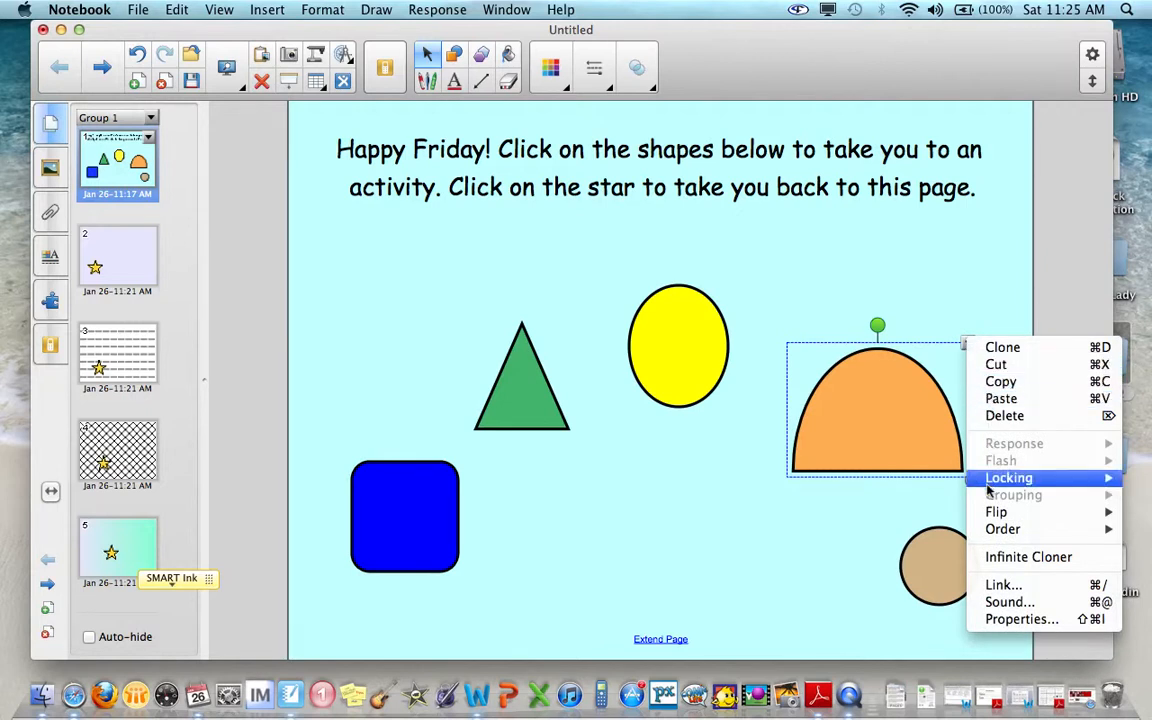
{"action": "left_click", "coordinate": [988, 586]}
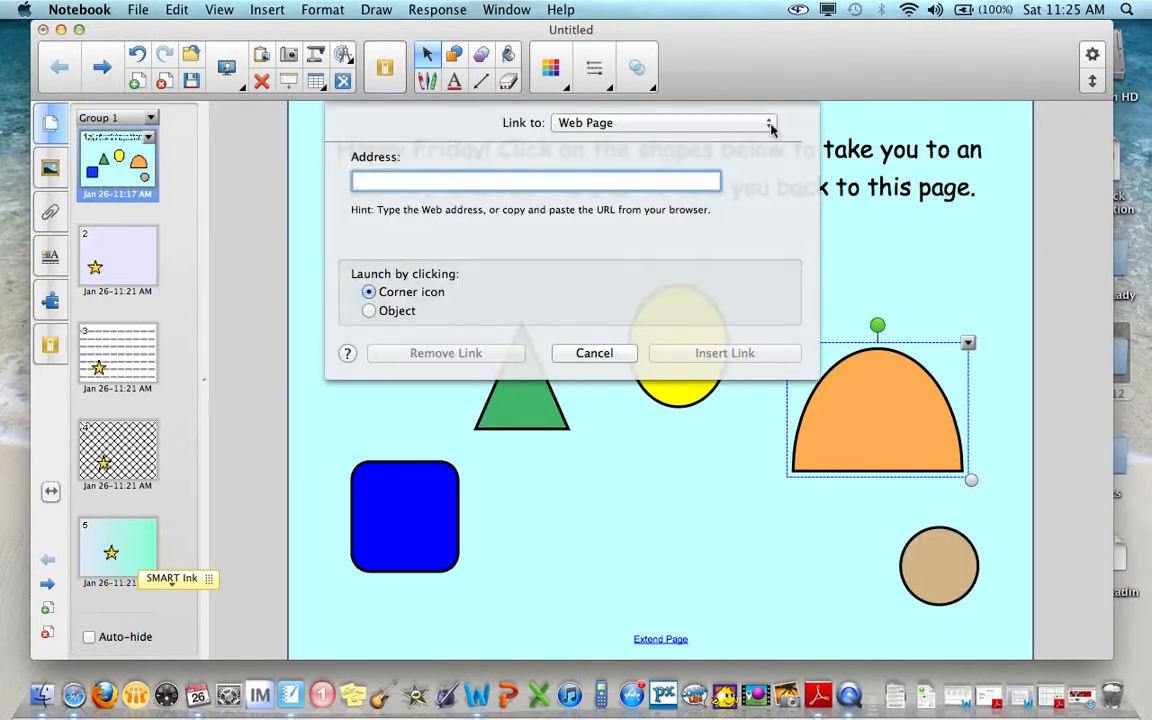
{"action": "left_click", "coordinate": [769, 125]}
{"action": "left_click", "coordinate": [755, 148]}
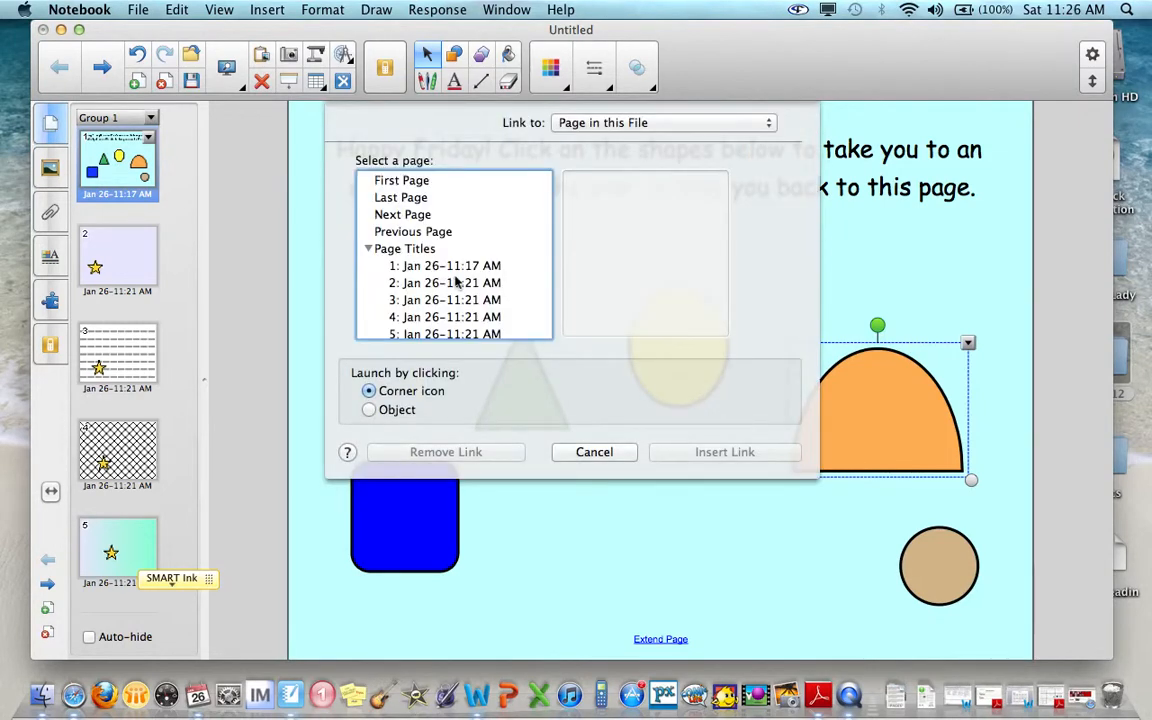
{"action": "left_click", "coordinate": [452, 316]}
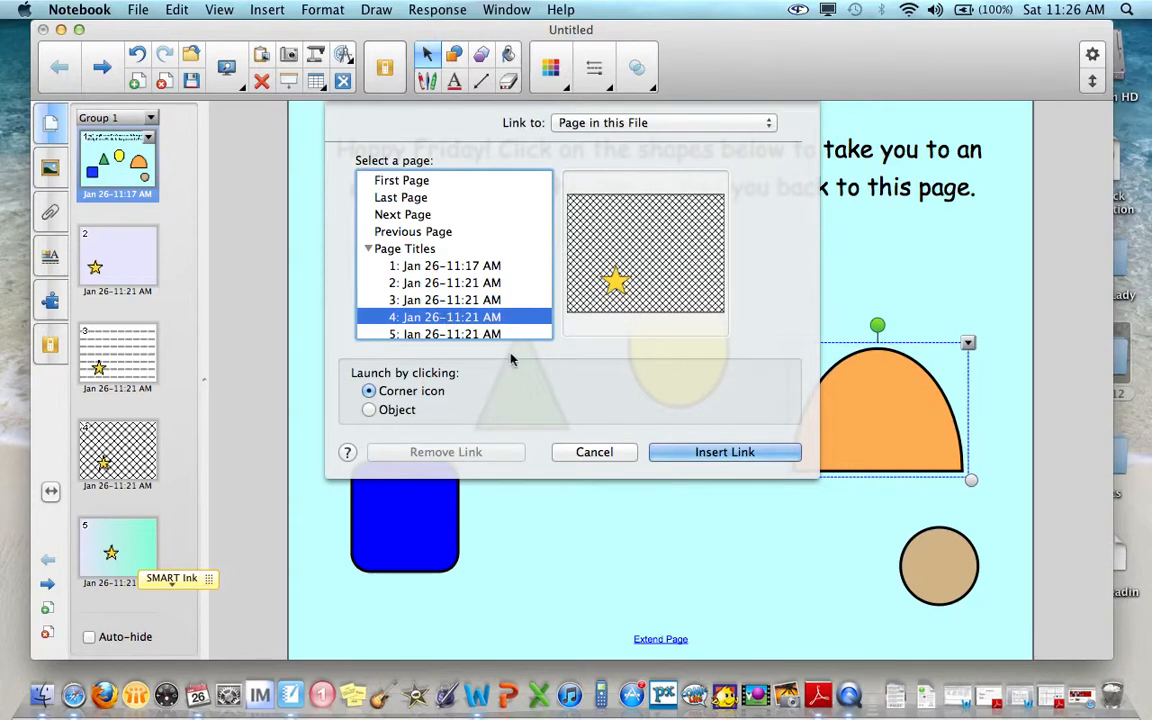
{"action": "left_click", "coordinate": [369, 409]}
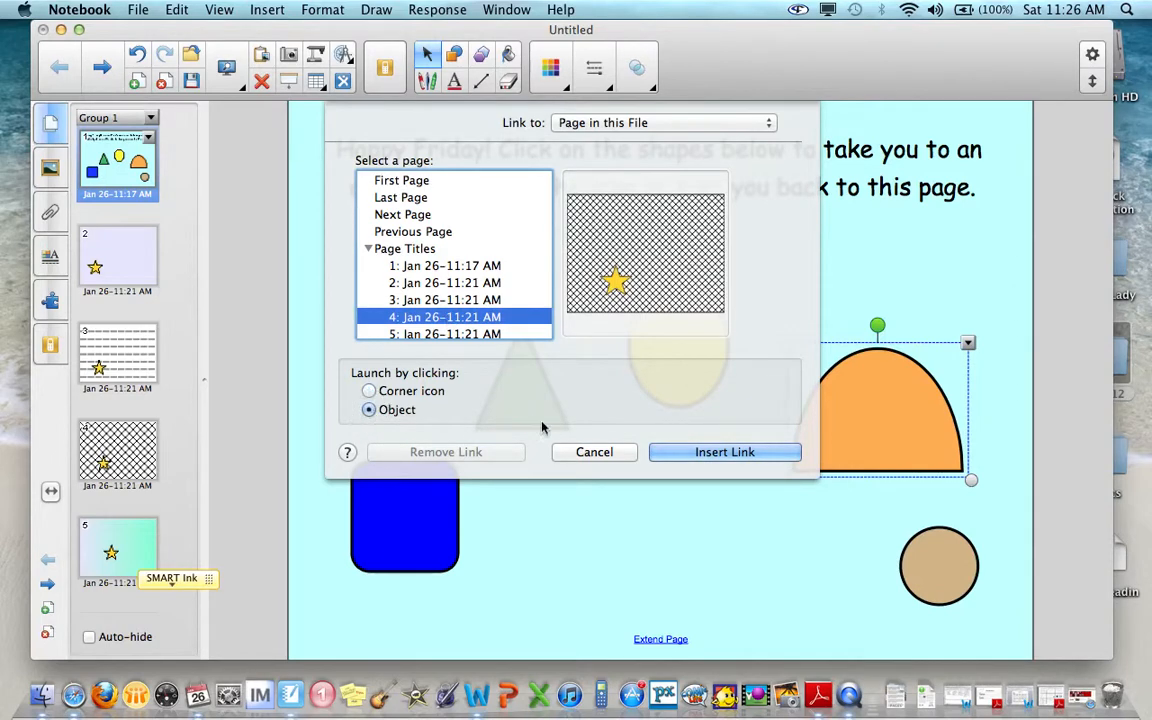
{"action": "left_click", "coordinate": [665, 453]}
- Link the tan circle on the first page to page 6 of this file, with Object as the launch option
{"action": "left_click", "coordinate": [935, 553]}
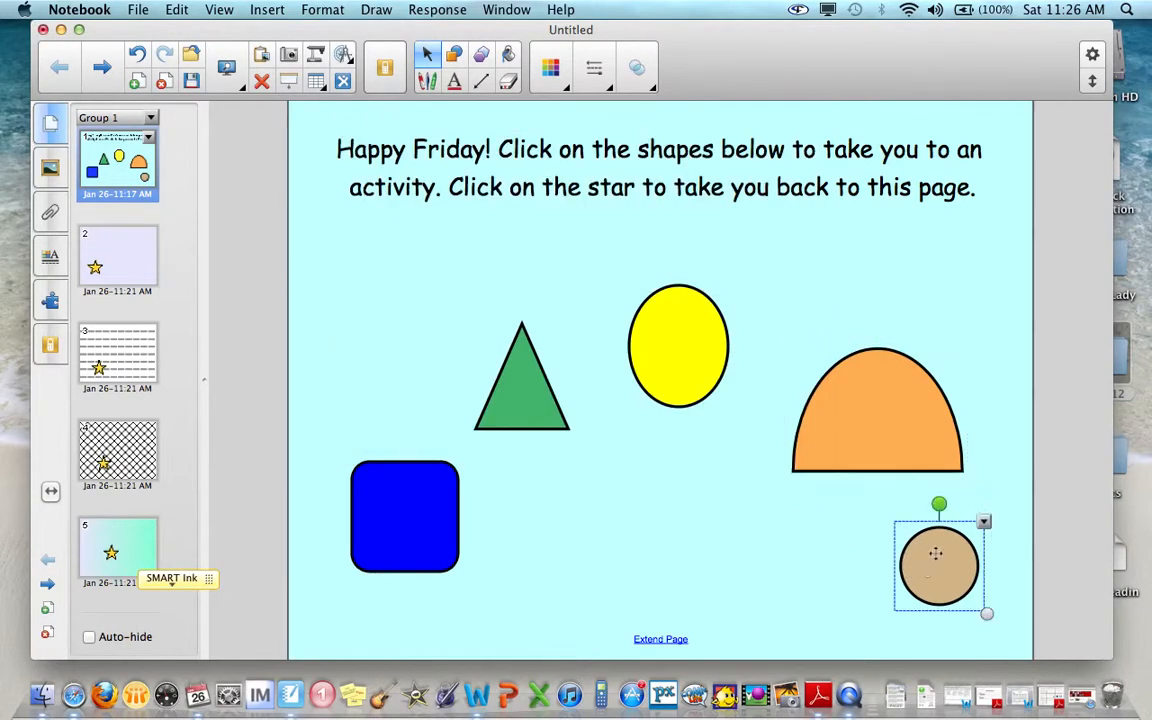
{"action": "left_click", "coordinate": [984, 522]}
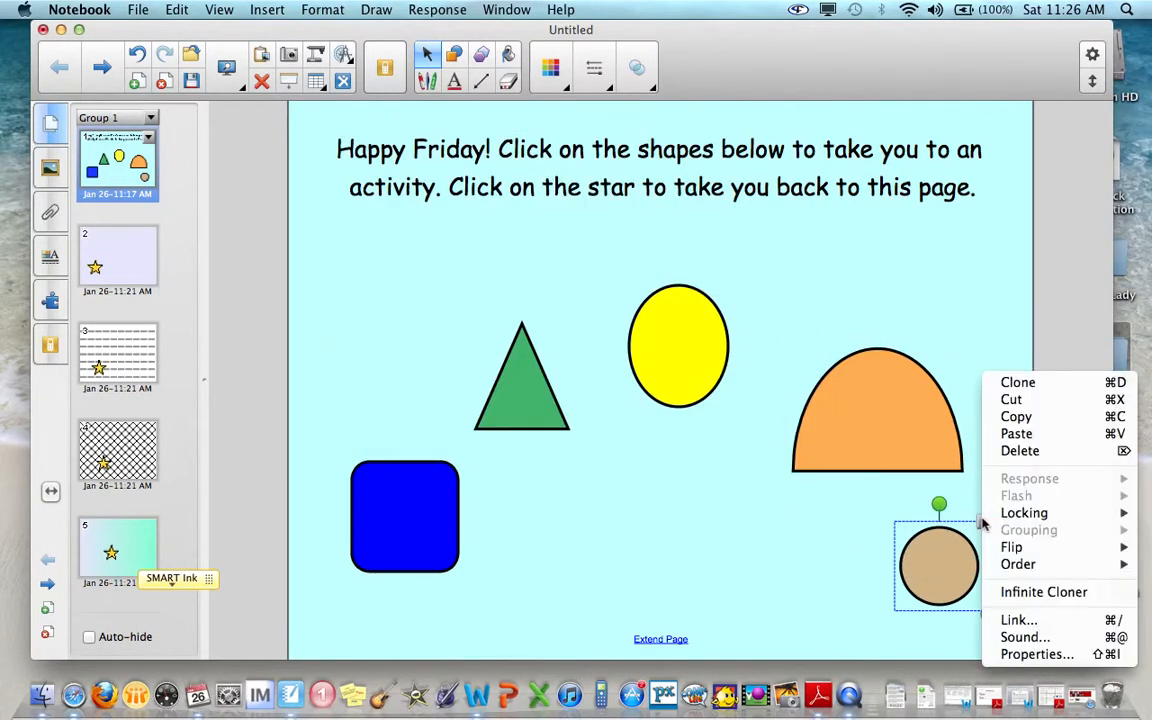
{"action": "left_click", "coordinate": [1021, 620]}
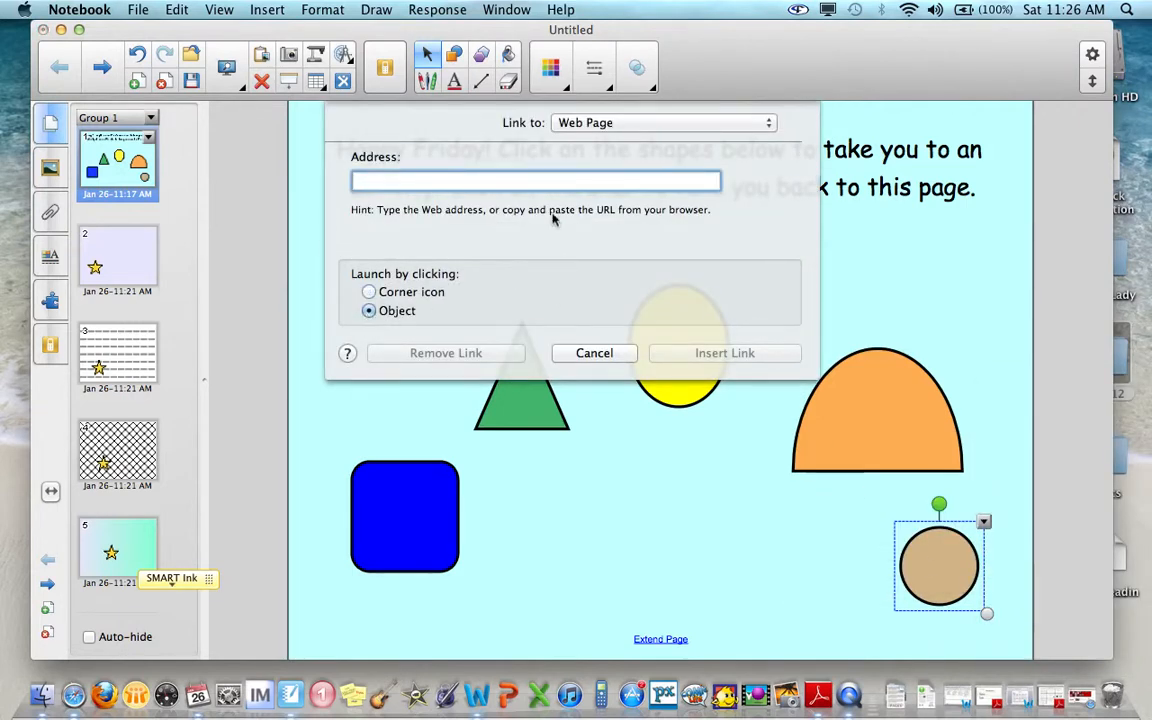
{"action": "left_click", "coordinate": [769, 124]}
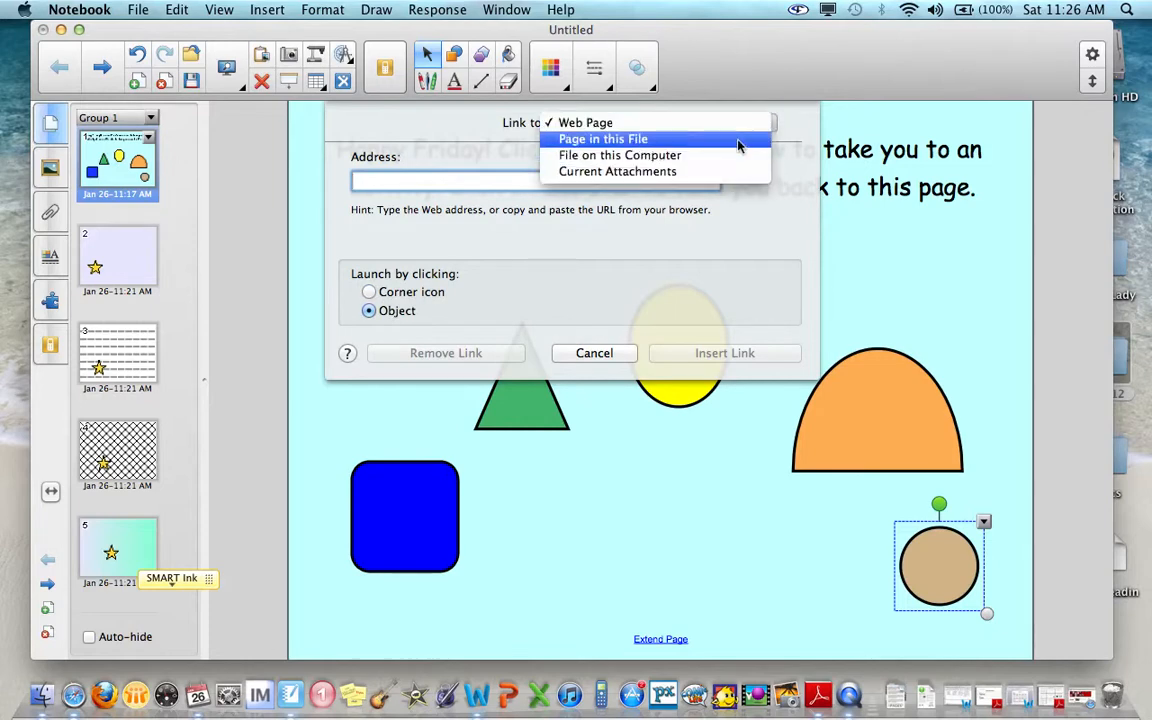
{"action": "left_click", "coordinate": [738, 142]}
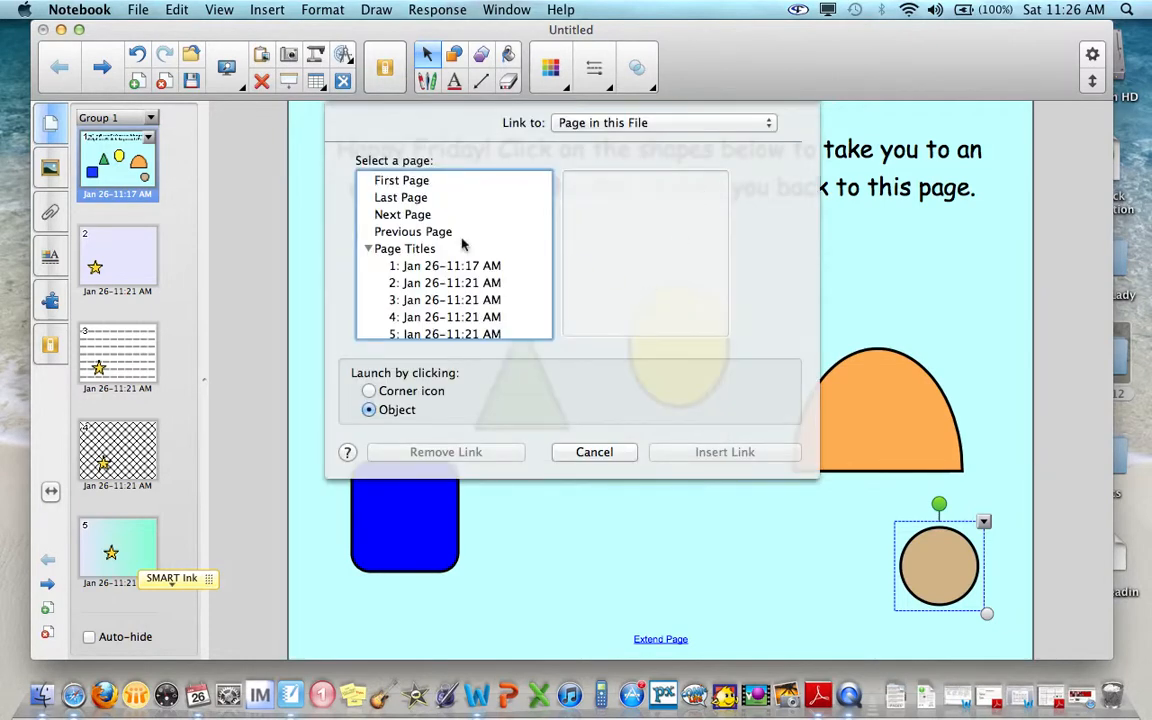
{"action": "scroll", "coordinate": [462, 244], "scroll_direction": "down", "scroll_amount": 1}
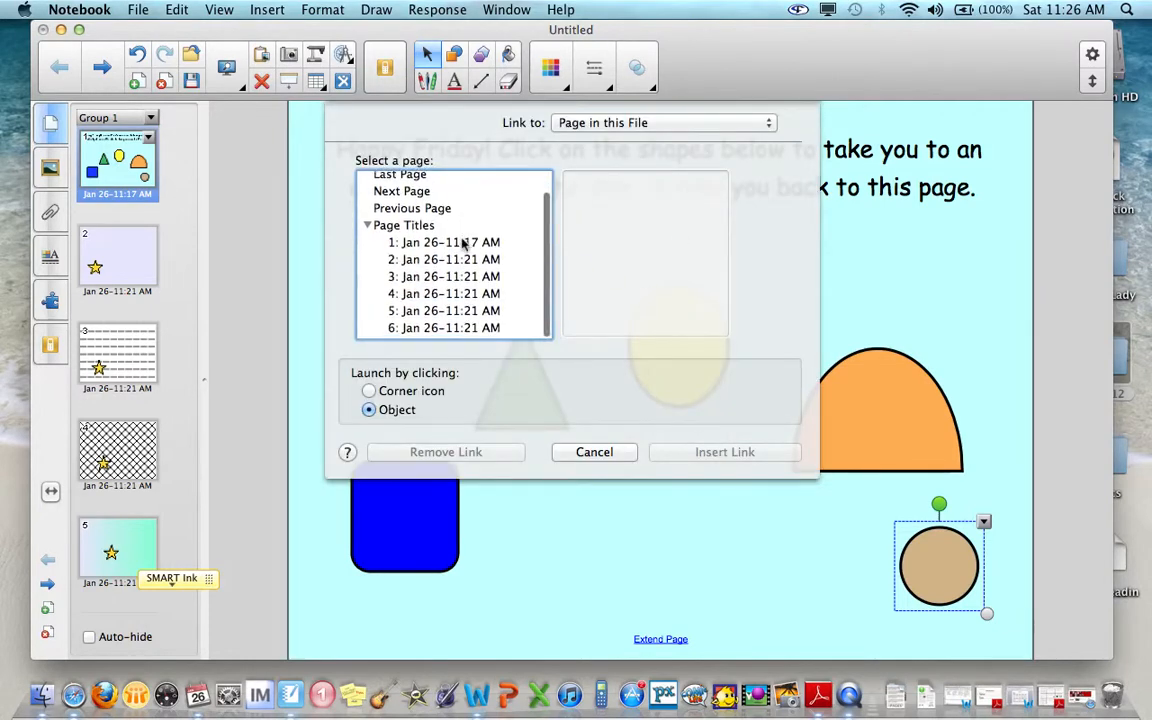
{"action": "left_click", "coordinate": [447, 330]}
{"action": "key", "text": "Up"}
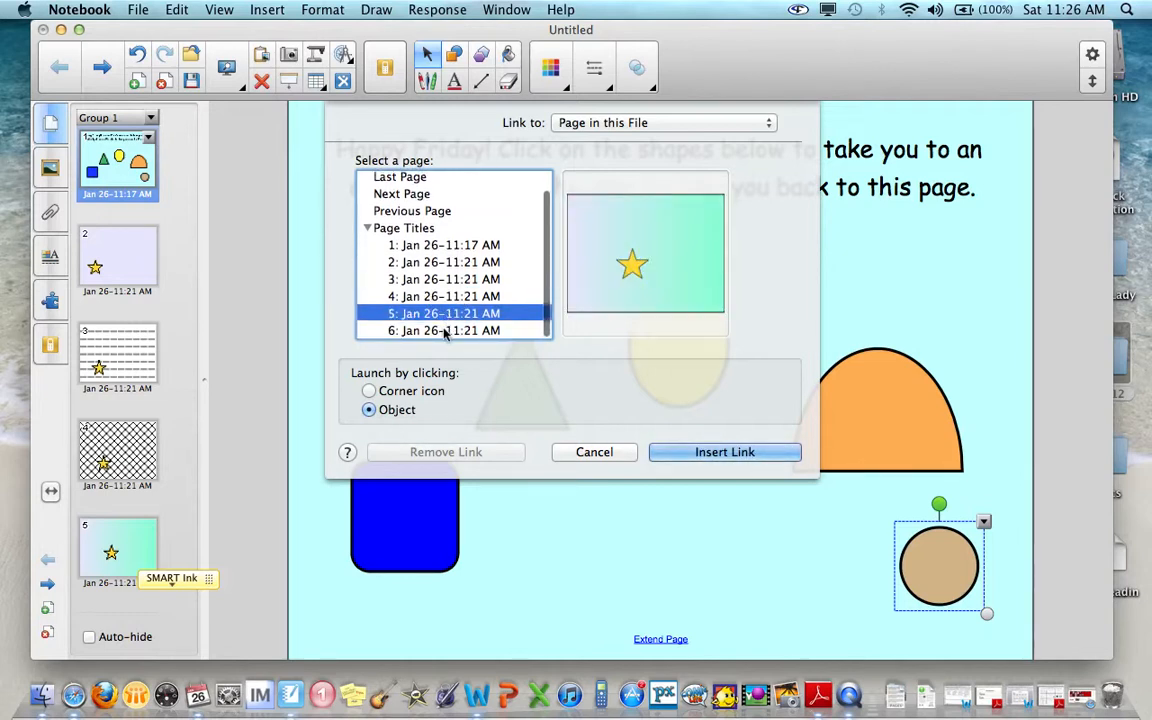
{"action": "left_click", "coordinate": [445, 331]}
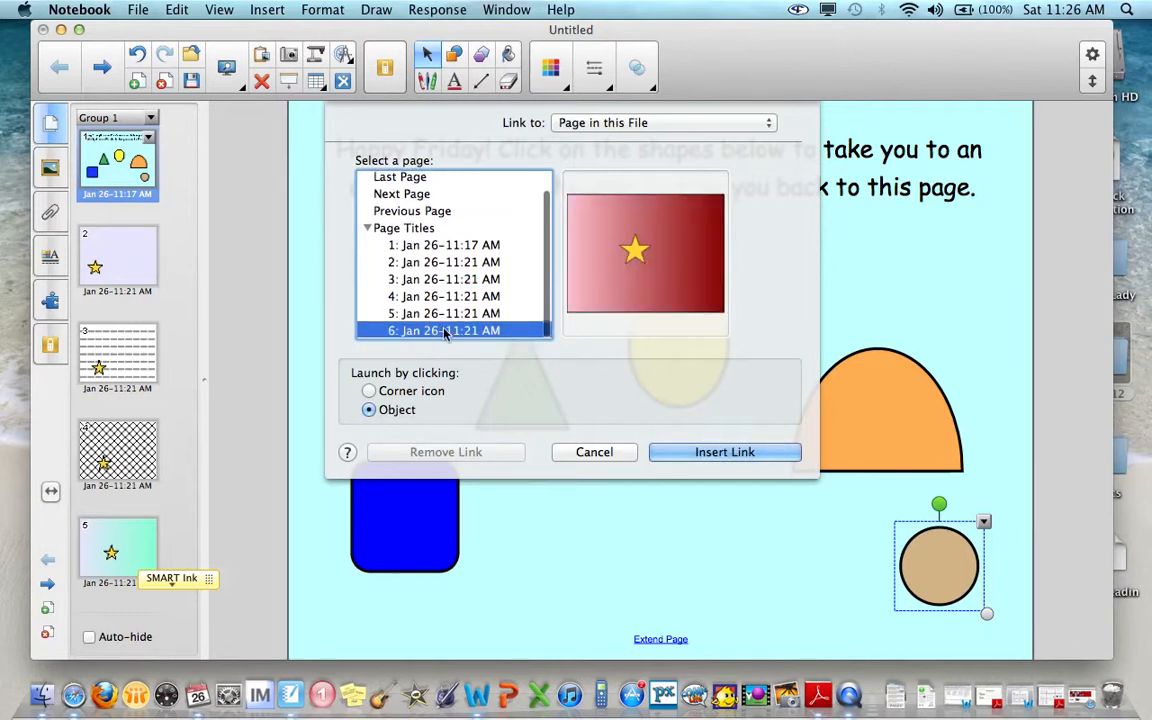
{"action": "left_click", "coordinate": [673, 456]}
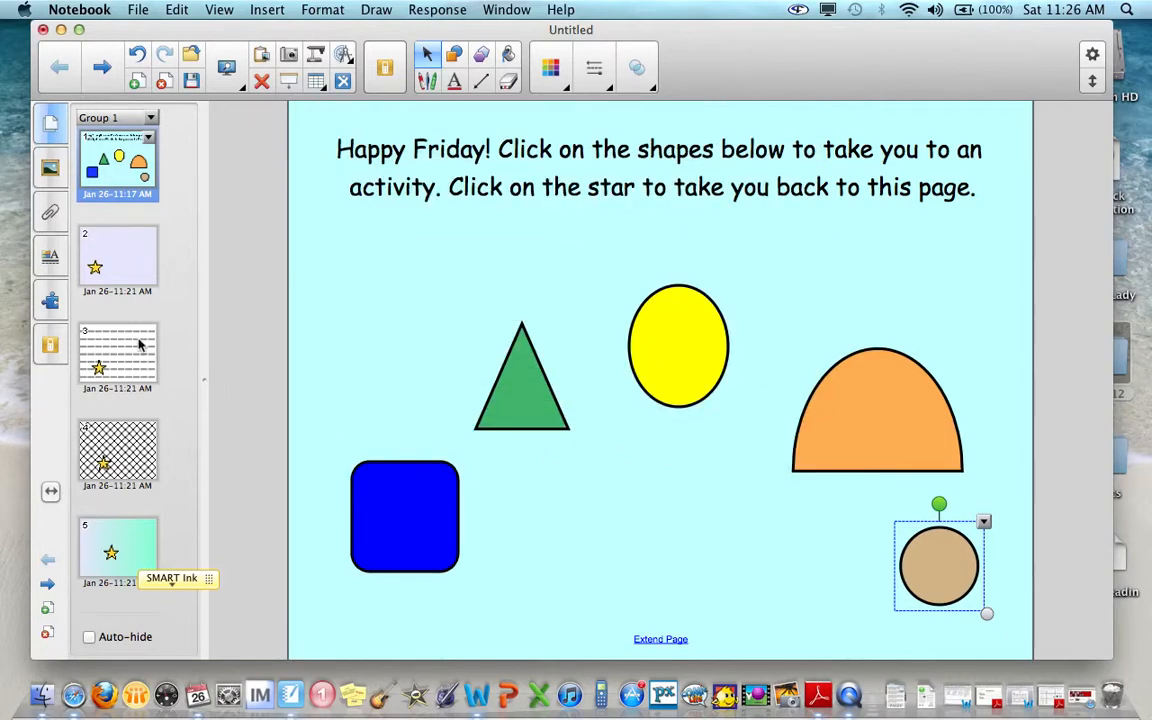
- Link the star on page 3 to page 1 of this file, with Object as the launch option, and go to page 4
{"action": "left_click", "coordinate": [117, 356]}
{"action": "left_click", "coordinate": [449, 517]}
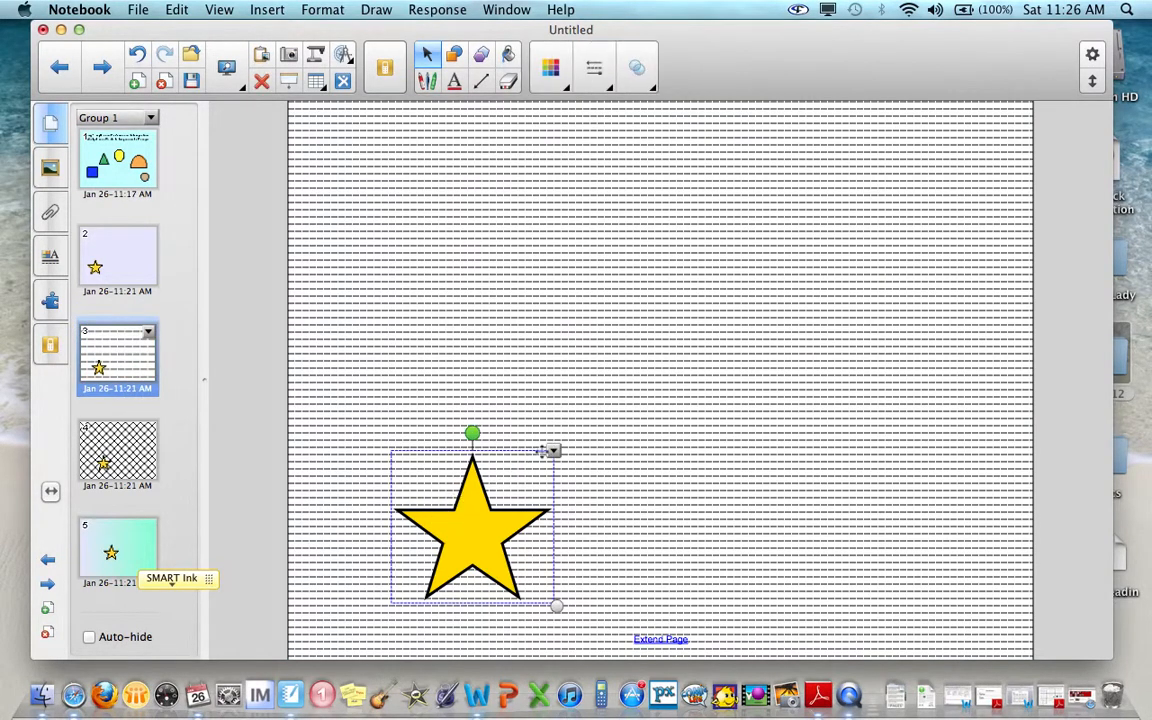
{"action": "left_click", "coordinate": [552, 453]}
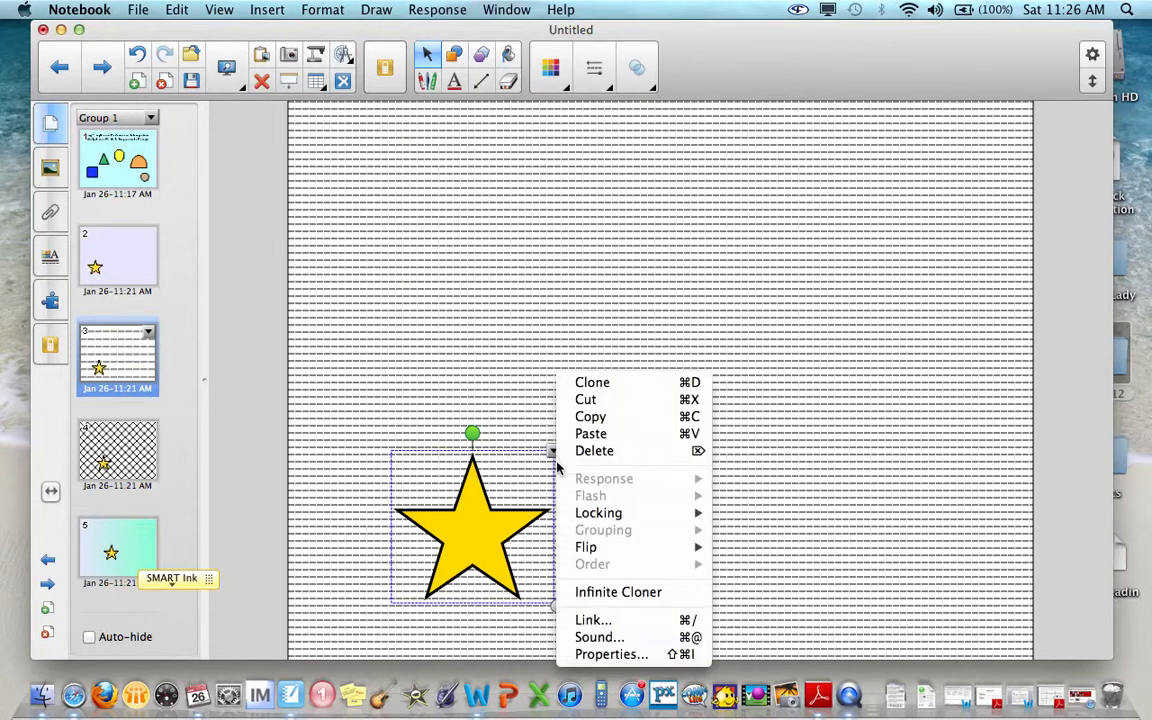
{"action": "left_click", "coordinate": [590, 620]}
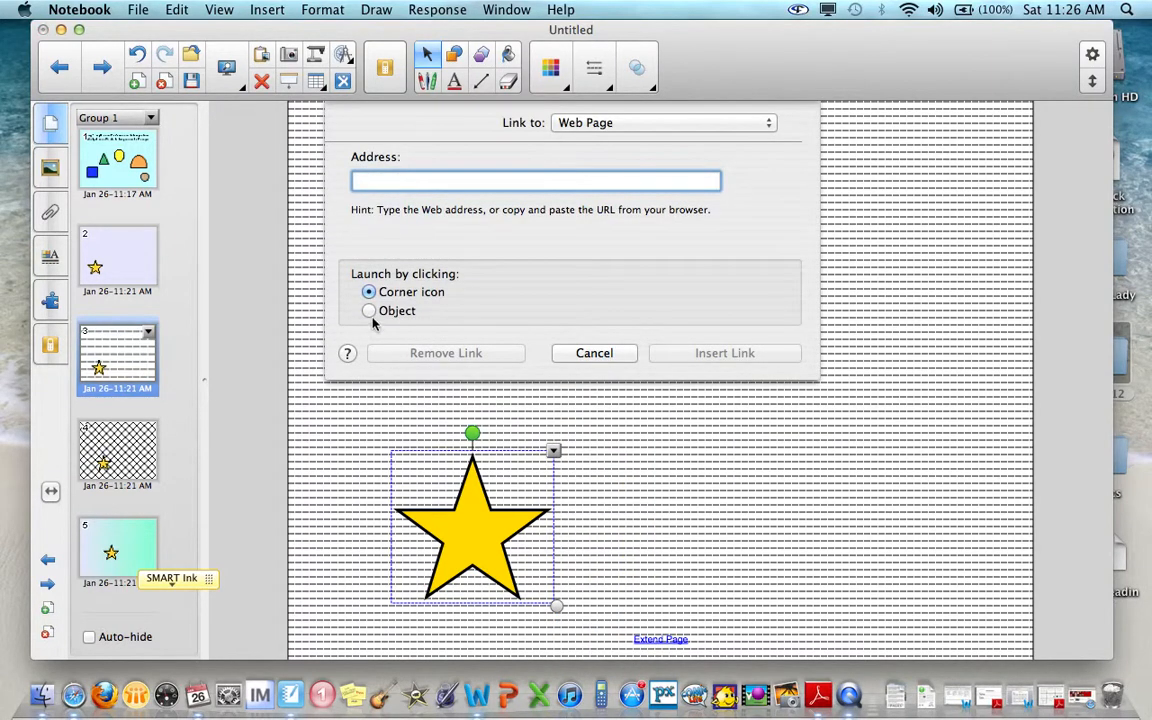
{"action": "left_click", "coordinate": [770, 126]}
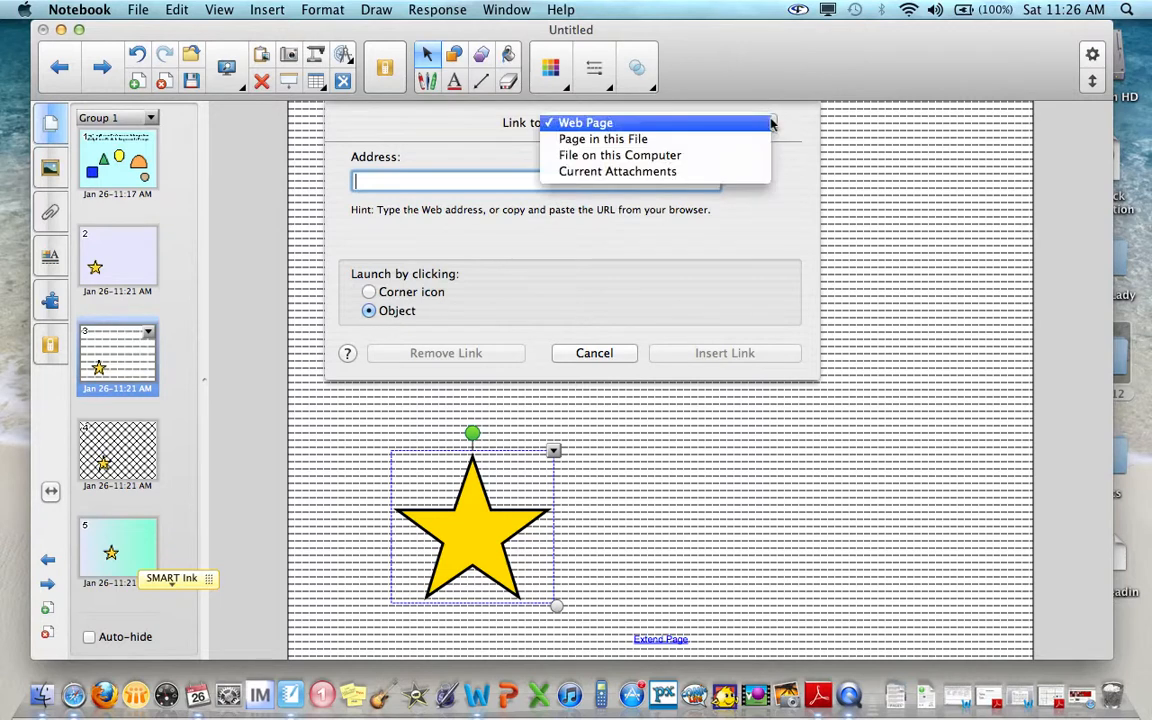
{"action": "left_click", "coordinate": [750, 141]}
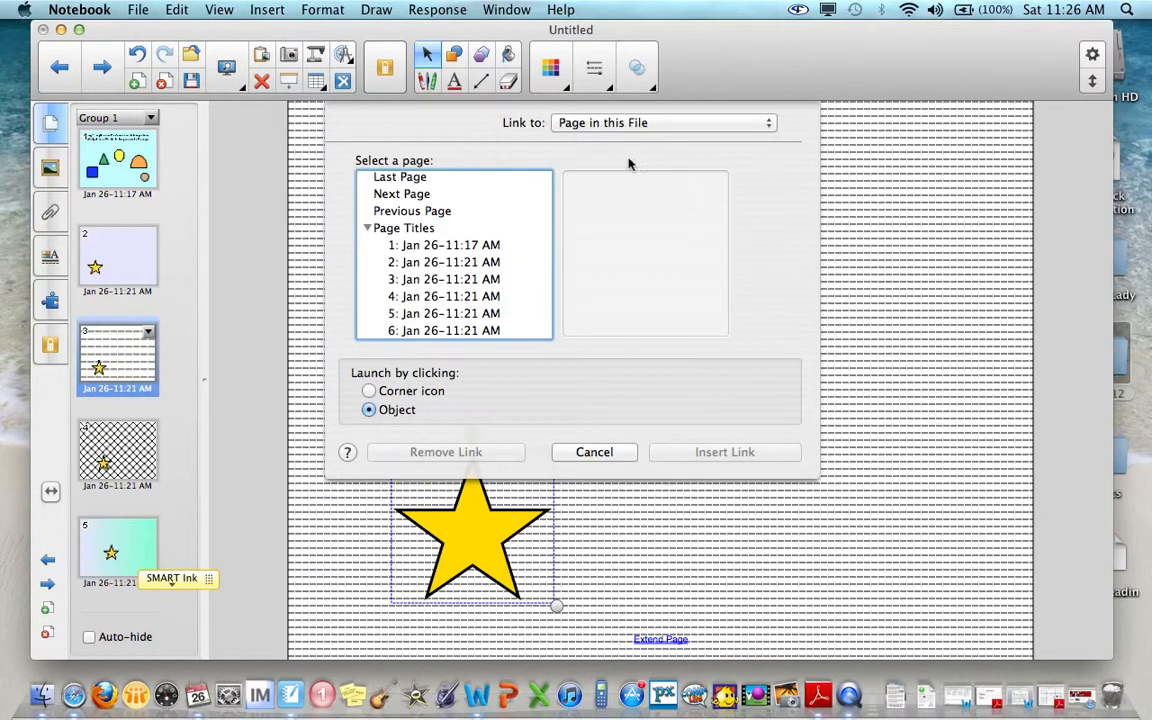
{"action": "left_click", "coordinate": [432, 245]}
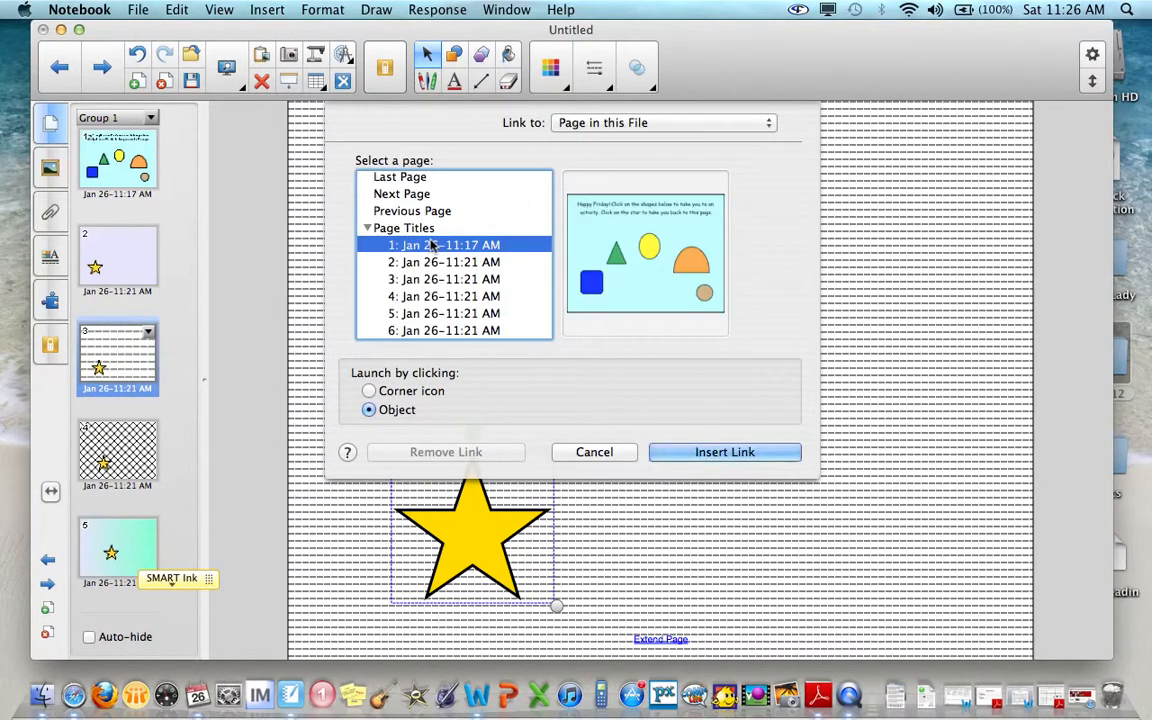
{"action": "left_click", "coordinate": [698, 453]}
{"action": "left_click", "coordinate": [115, 447]}
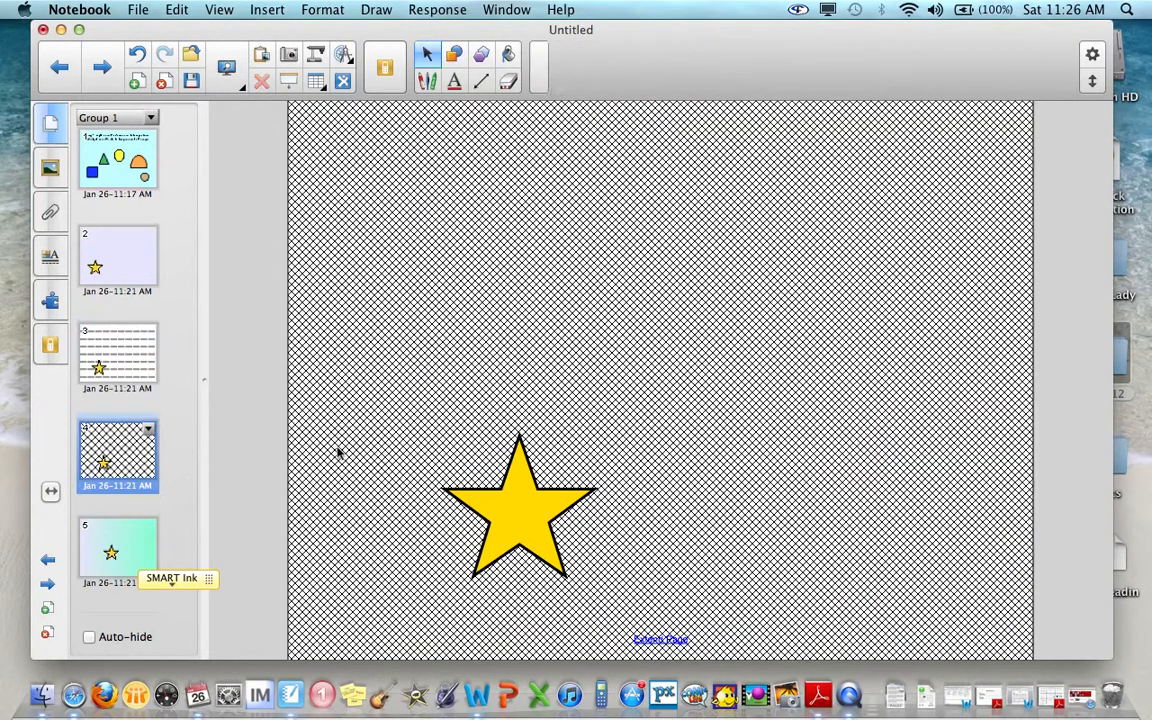
- Link the star on page 4 to page 1 of this file, with Object as the launch option
{"action": "left_click", "coordinate": [514, 527]}
{"action": "left_click", "coordinate": [600, 429]}
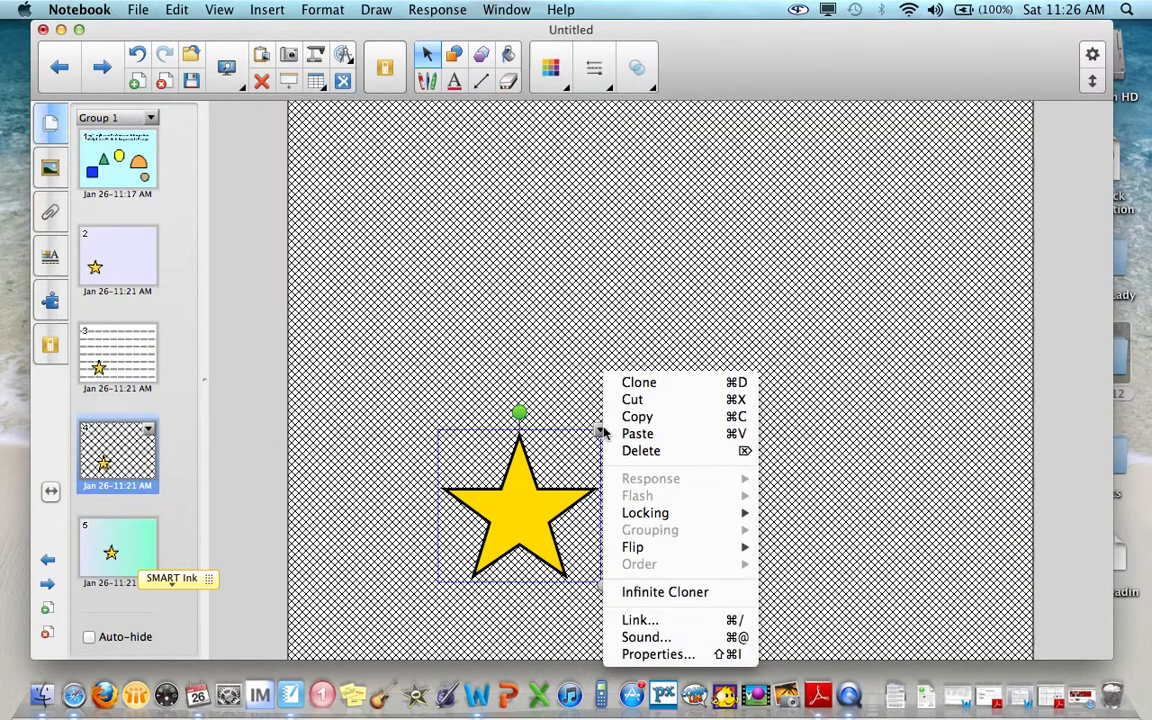
{"action": "left_click", "coordinate": [648, 620]}
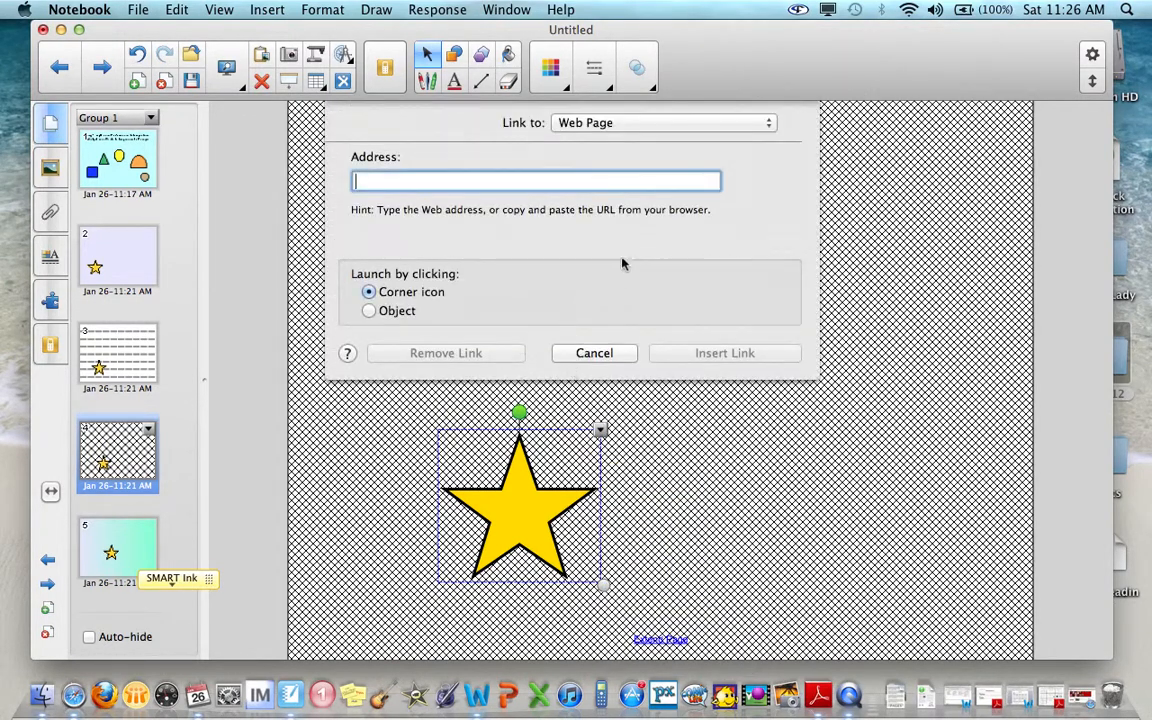
{"action": "left_click", "coordinate": [368, 311]}
{"action": "left_click", "coordinate": [767, 127]}
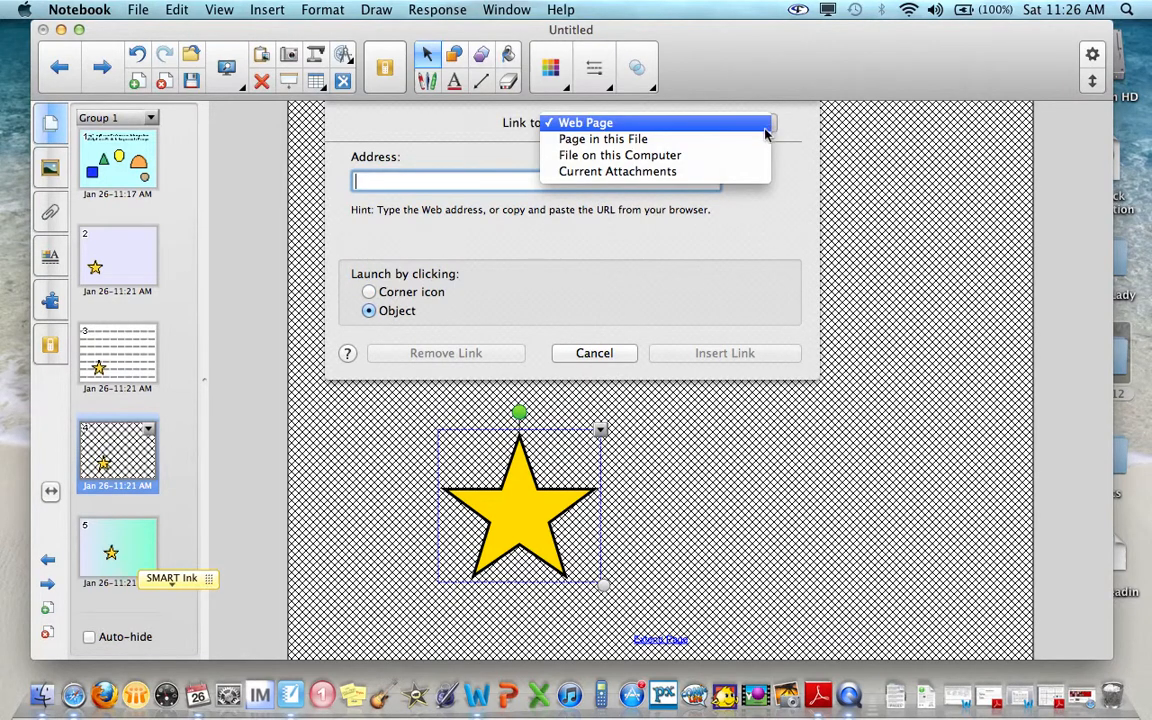
{"action": "left_click", "coordinate": [716, 145]}
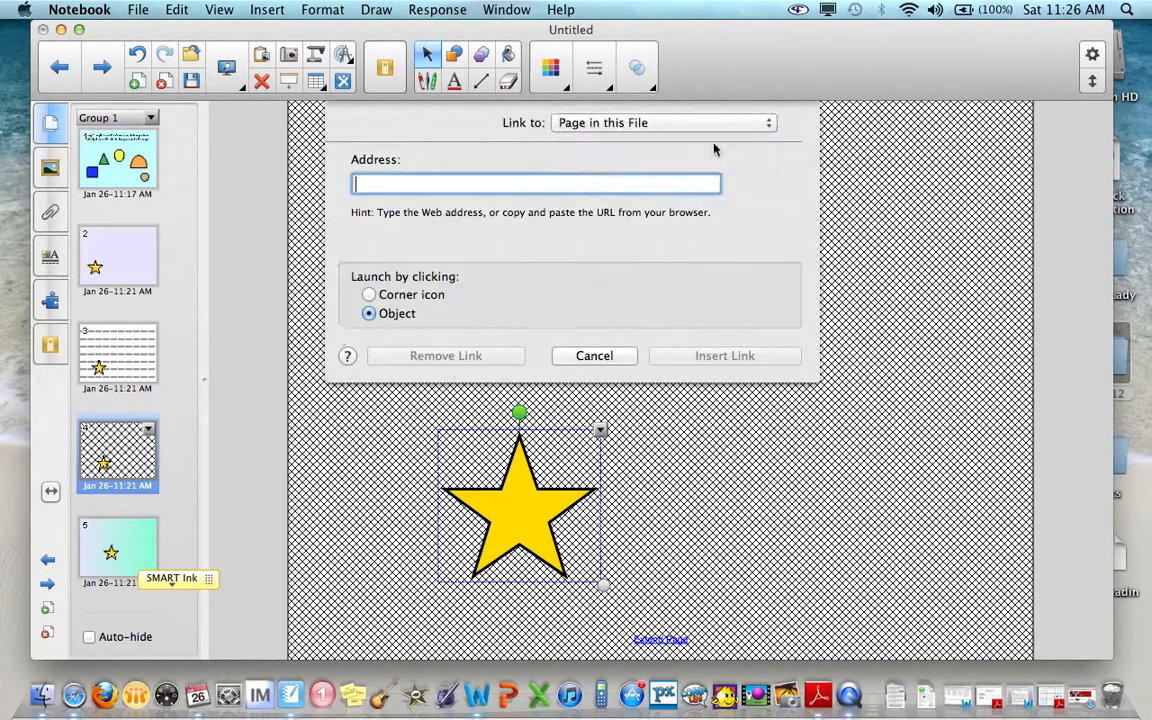
{"action": "left_click", "coordinate": [433, 247]}
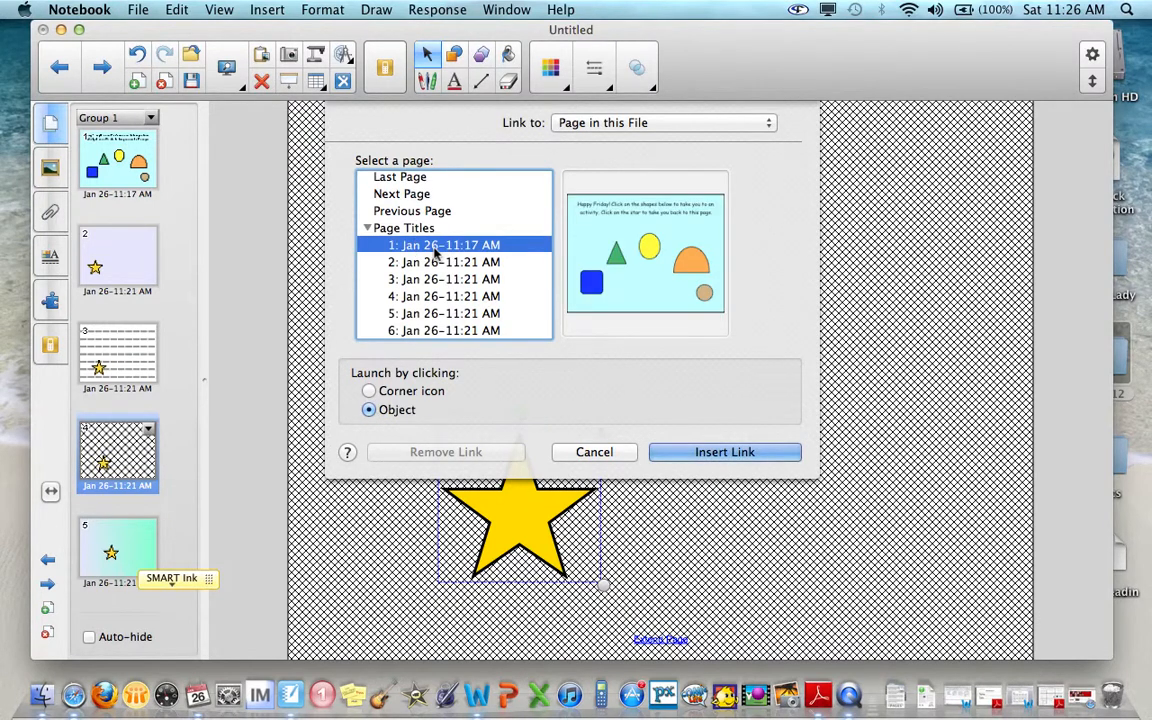
{"action": "left_click", "coordinate": [720, 456]}
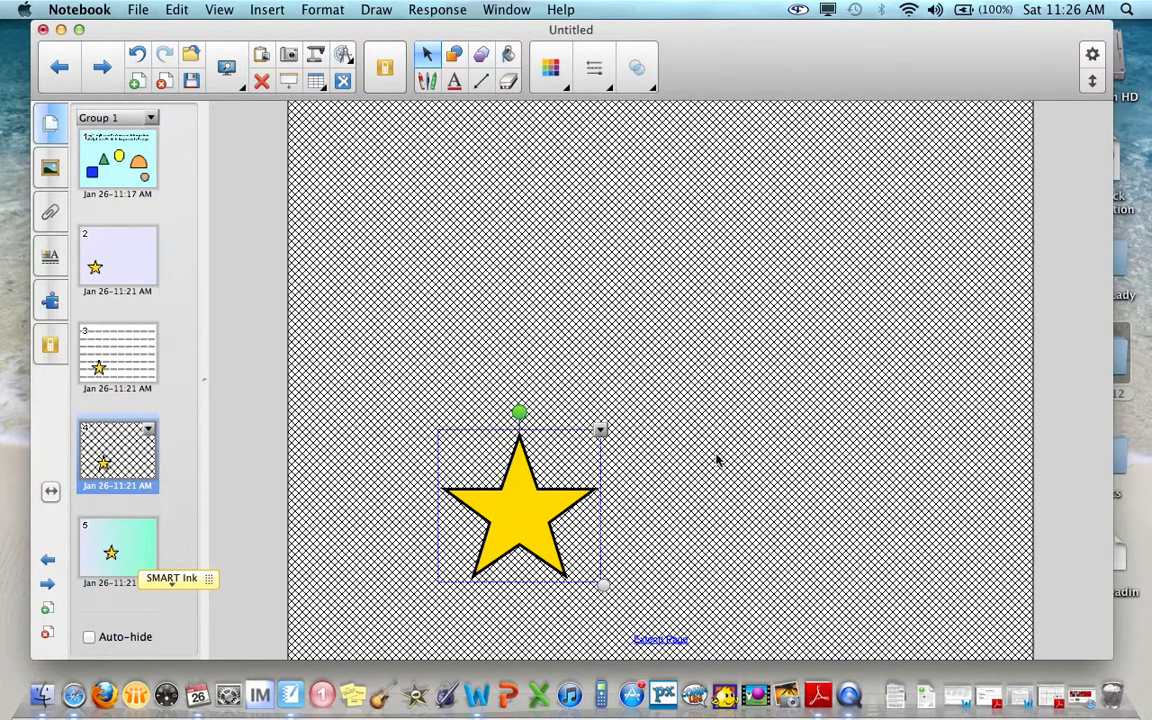
{"action": "scroll", "coordinate": [117, 445], "scroll_direction": "down", "scroll_amount": 2}
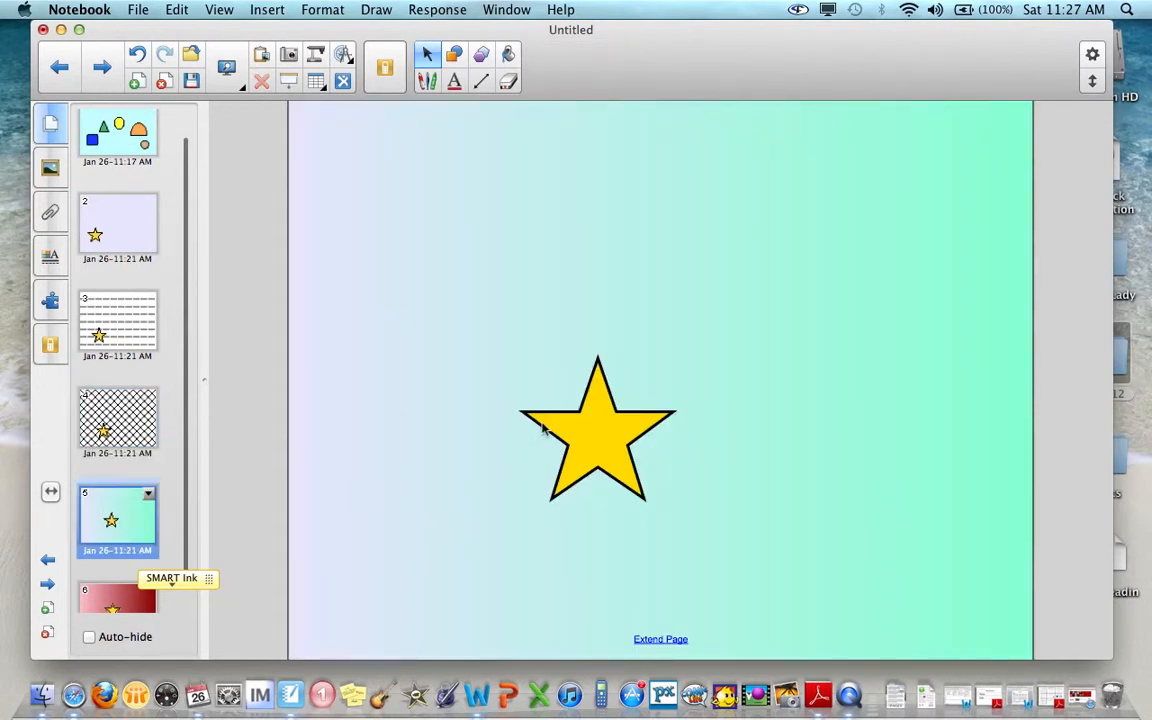
{"action": "left_click", "coordinate": [543, 428]}
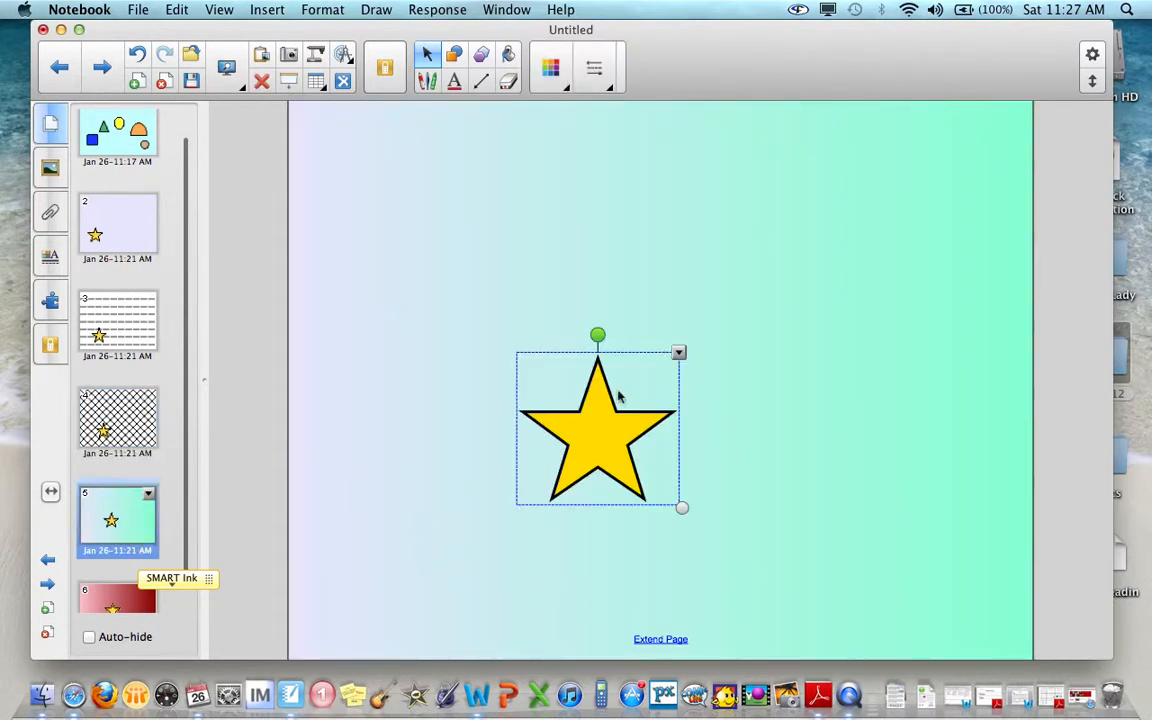
{"action": "left_click", "coordinate": [678, 353]}
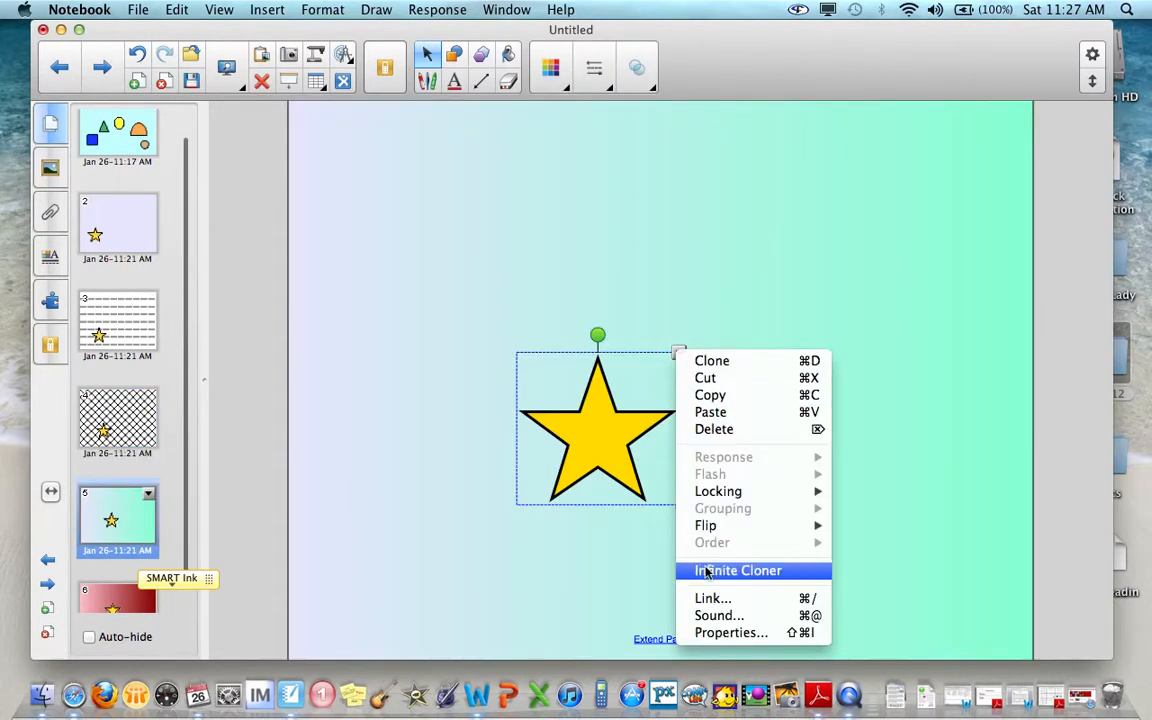
{"action": "left_click", "coordinate": [714, 598]}
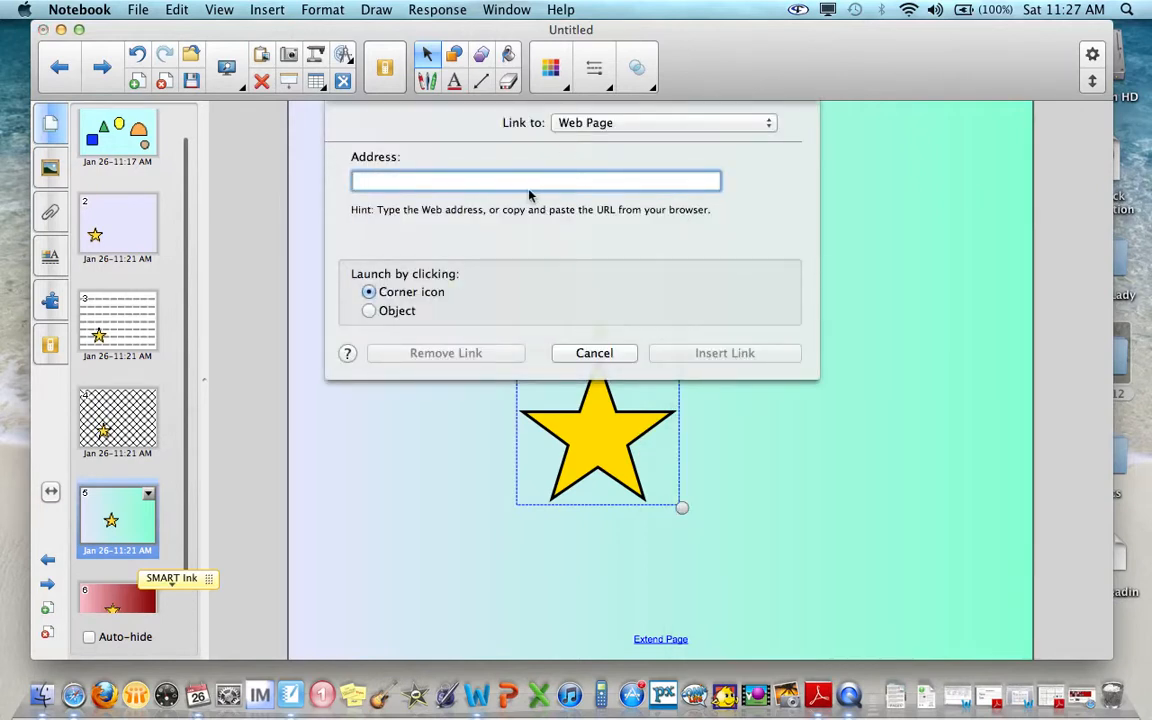
{"action": "type", "text": "www"}
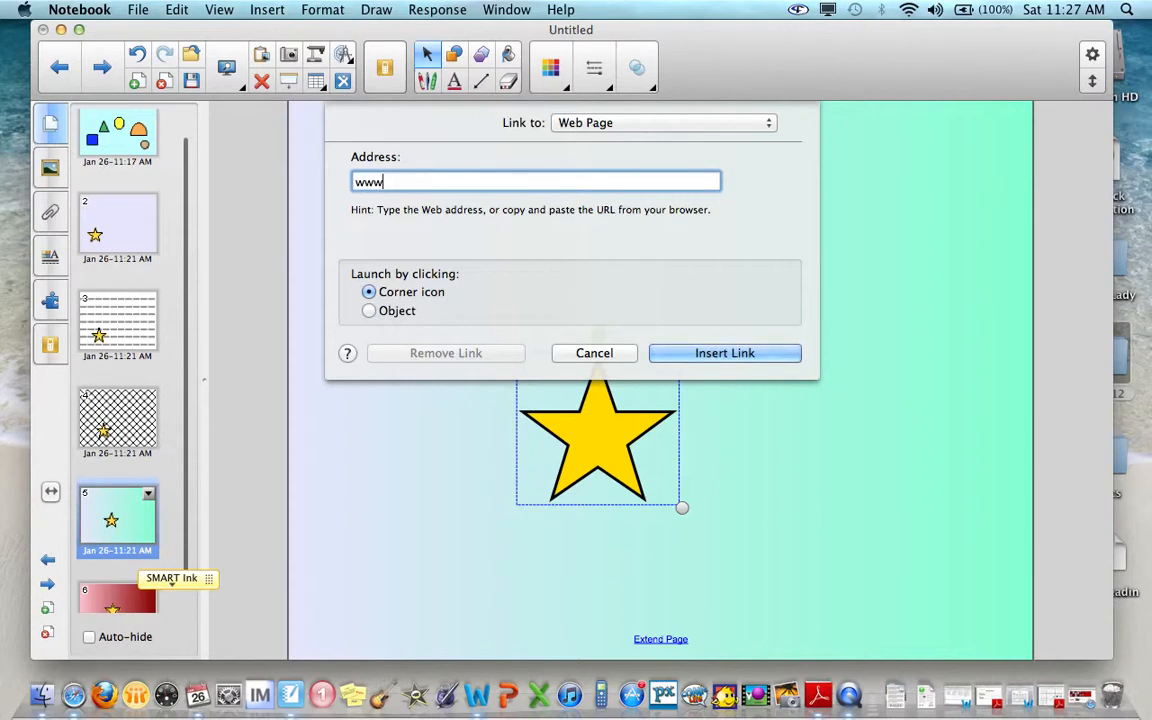
{"action": "type", "text": "."}
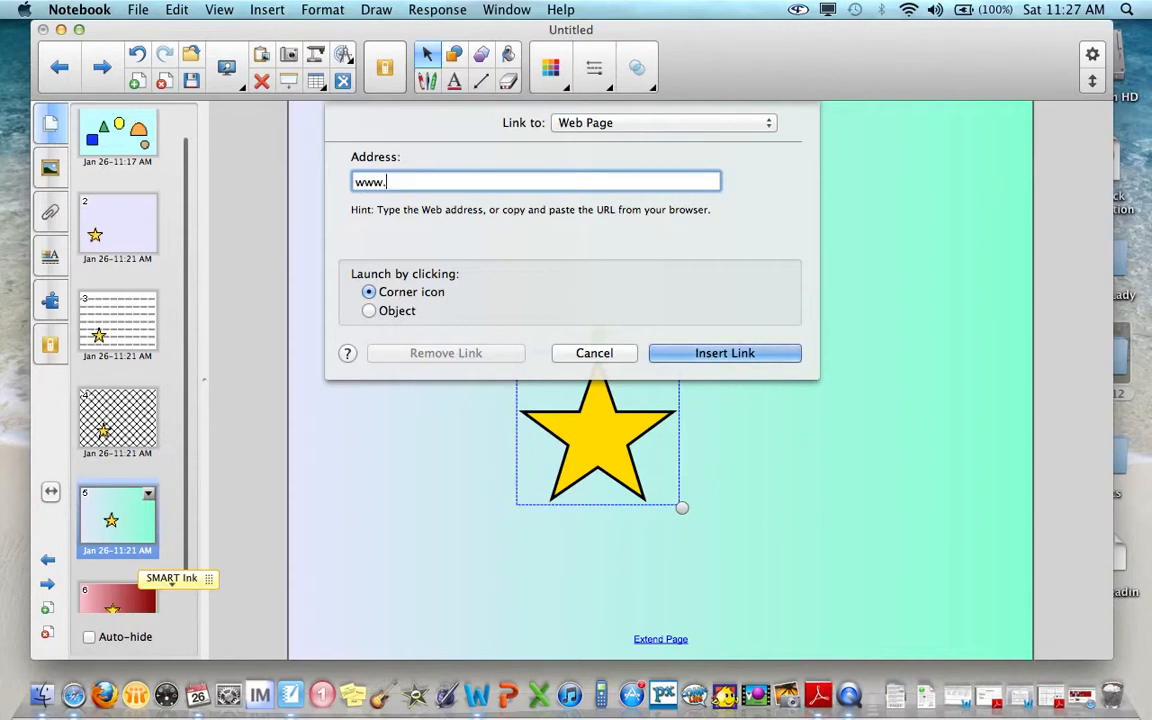
{"action": "type", "text": "youtu"}
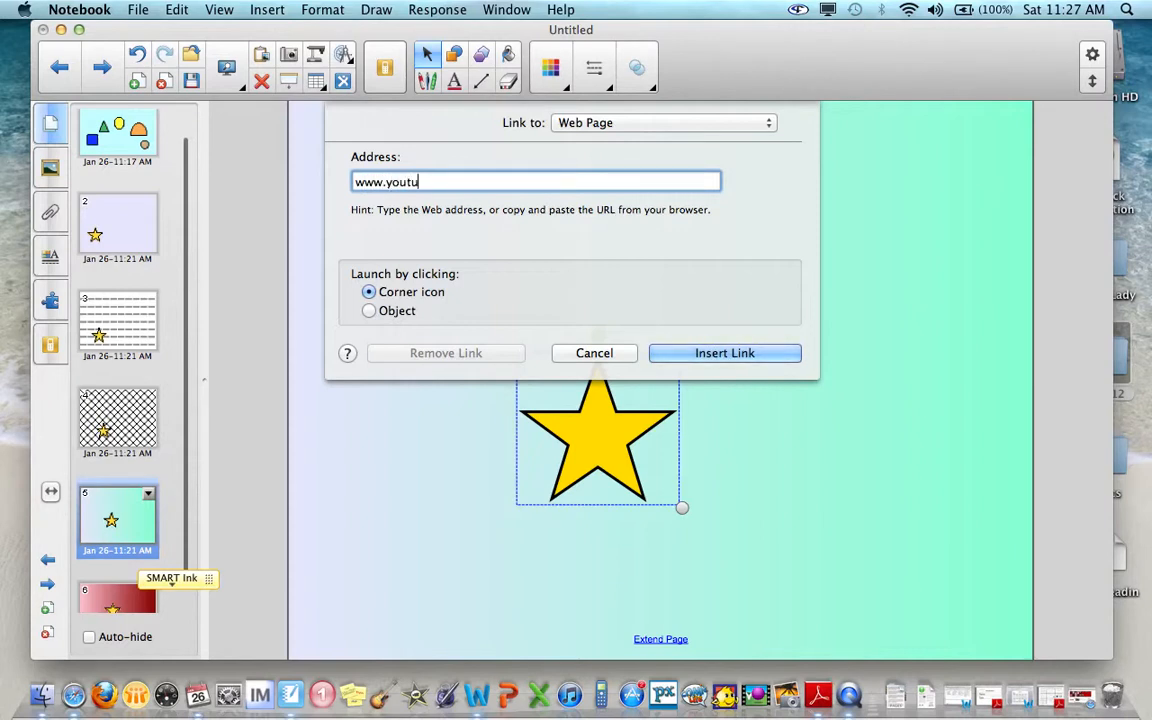
{"action": "type", "text": "be.com"}
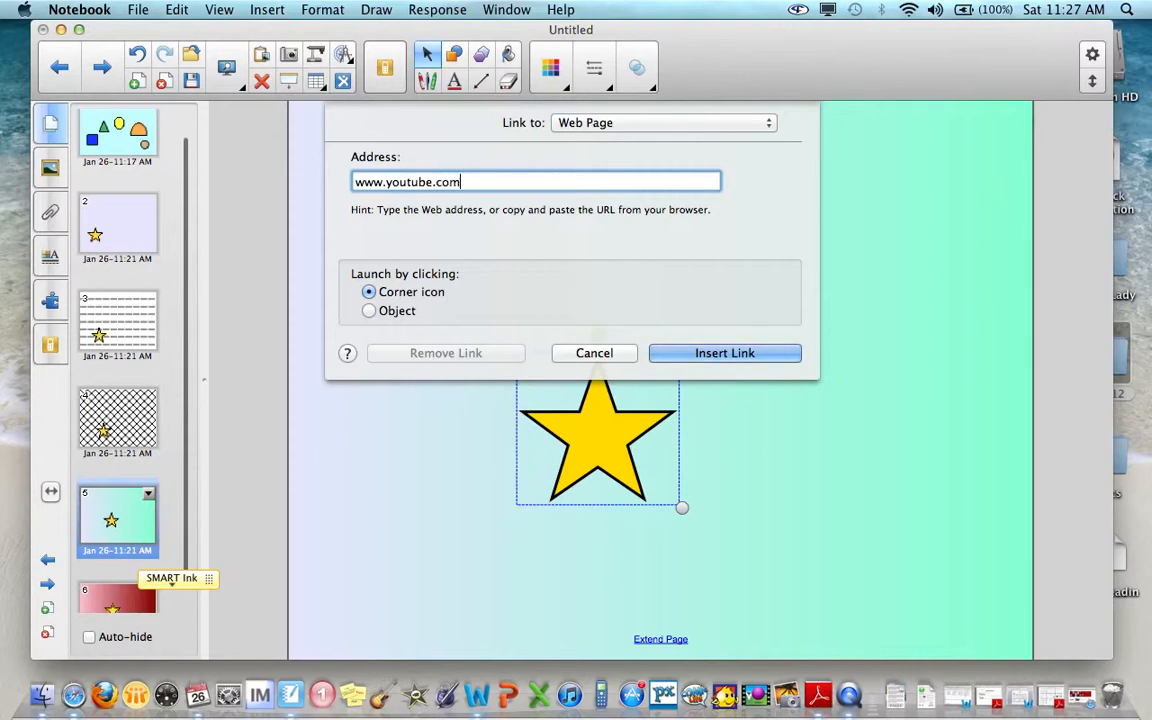
{"action": "left_click", "coordinate": [369, 311]}
{"action": "left_click", "coordinate": [710, 355]}
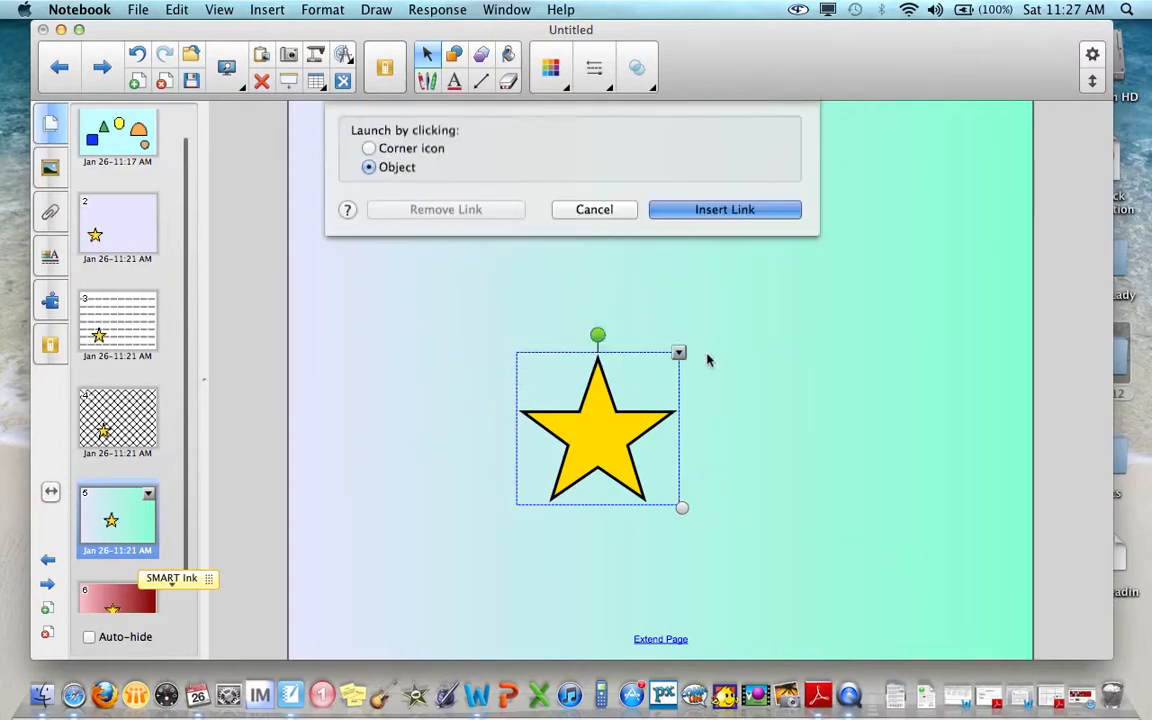
- Test the web link of the star on page 5 and close the browser window it opens
{"action": "left_click", "coordinate": [784, 362]}
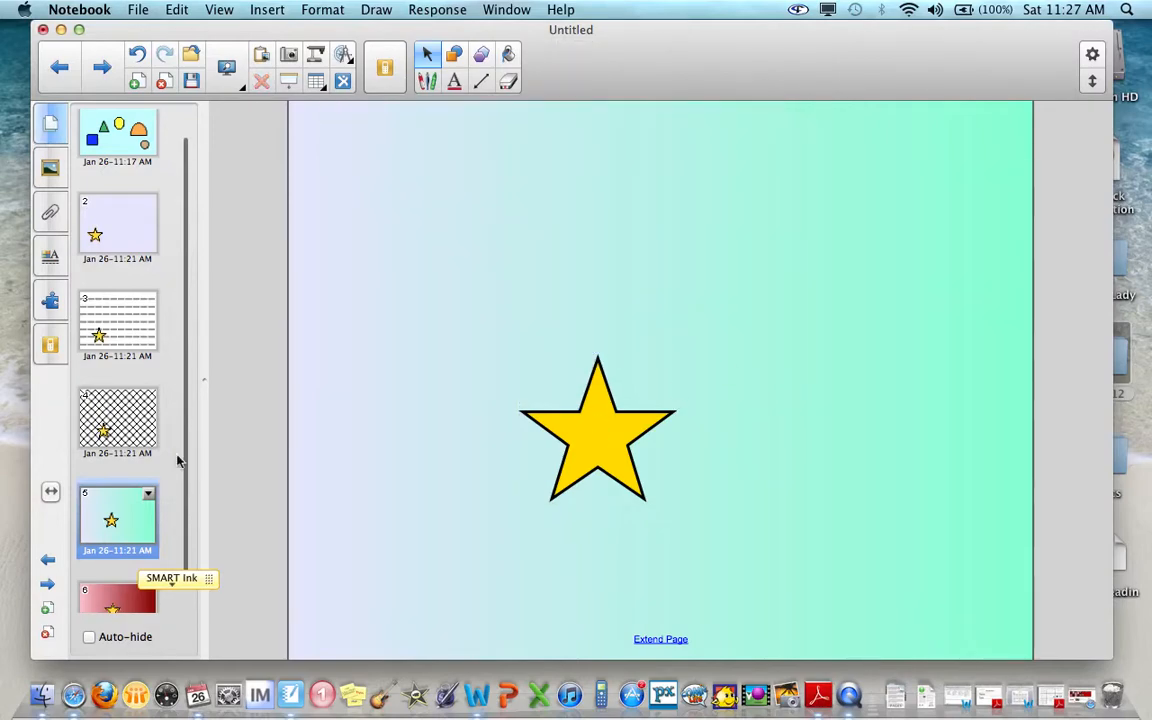
{"action": "left_click", "coordinate": [610, 433]}
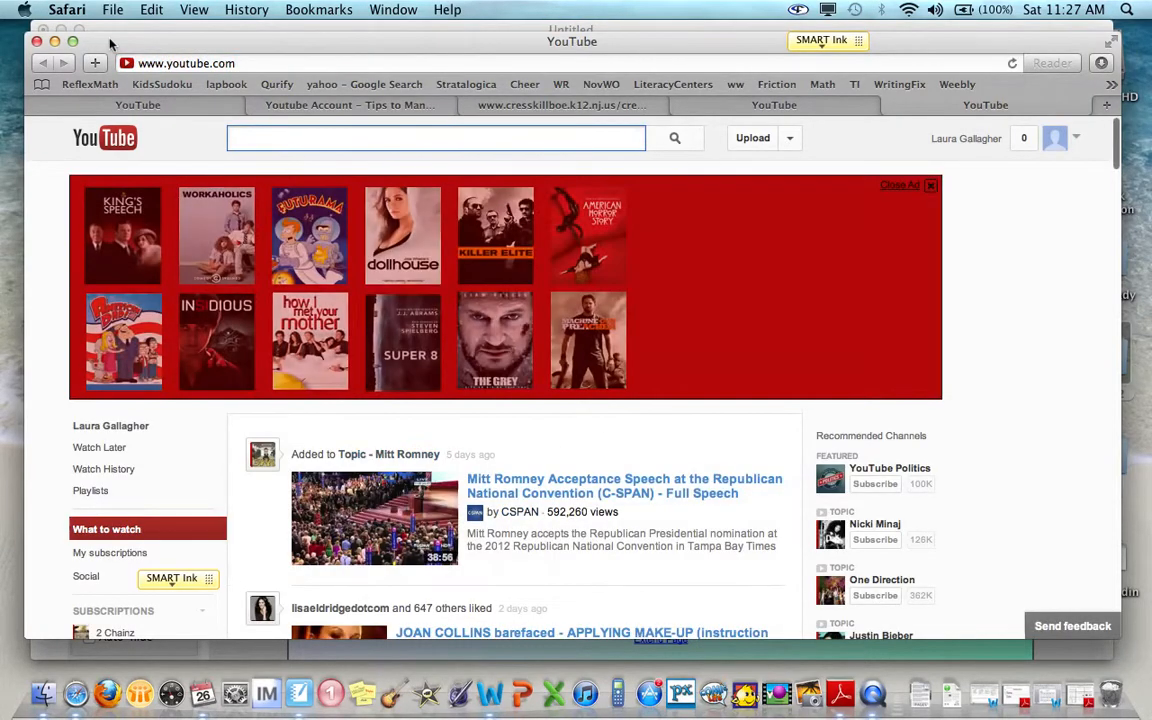
{"action": "left_click", "coordinate": [36, 41]}
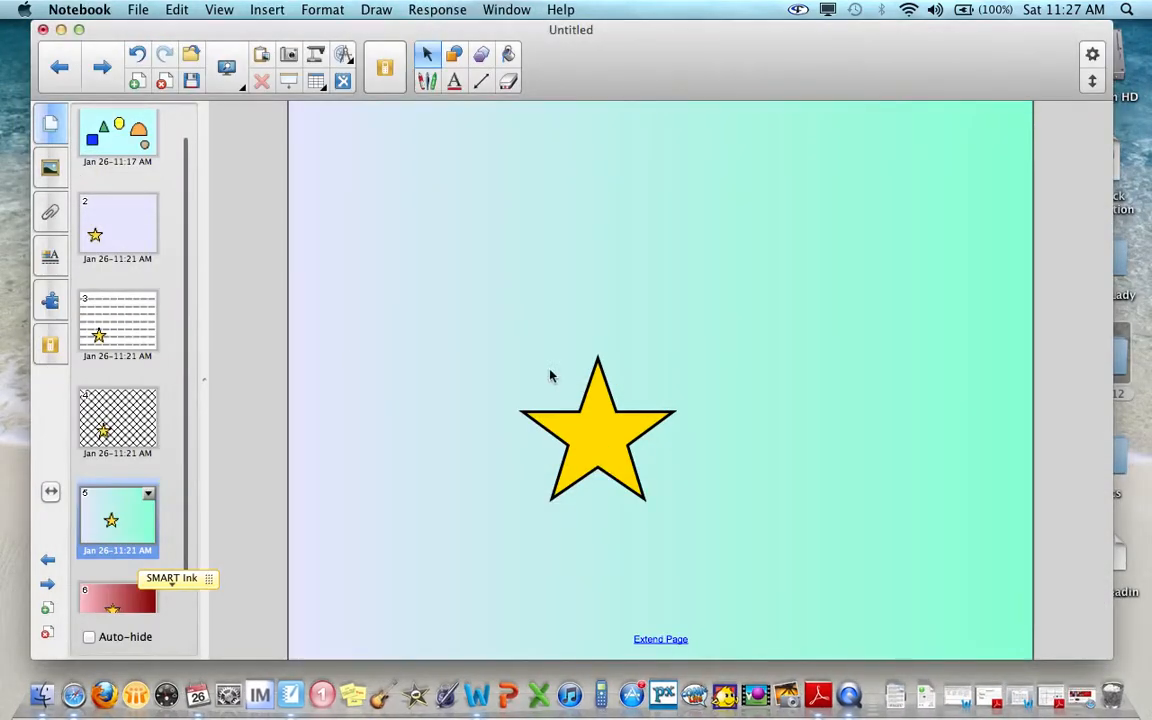
- Change the link of the star on page 5 to page 1 of this file
{"action": "left_click_drag", "start_coordinate": [476, 341], "coordinate": [666, 486]}
{"action": "left_click_drag", "start_coordinate": [483, 324], "coordinate": [740, 582]}
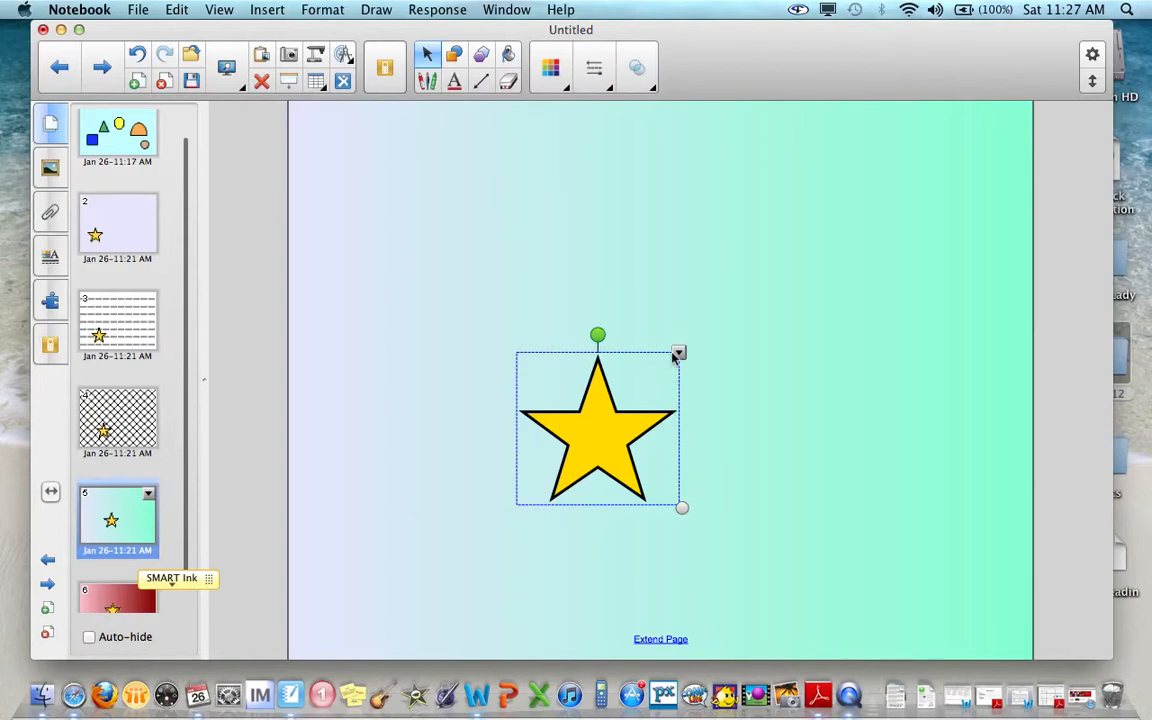
{"action": "left_click", "coordinate": [678, 355]}
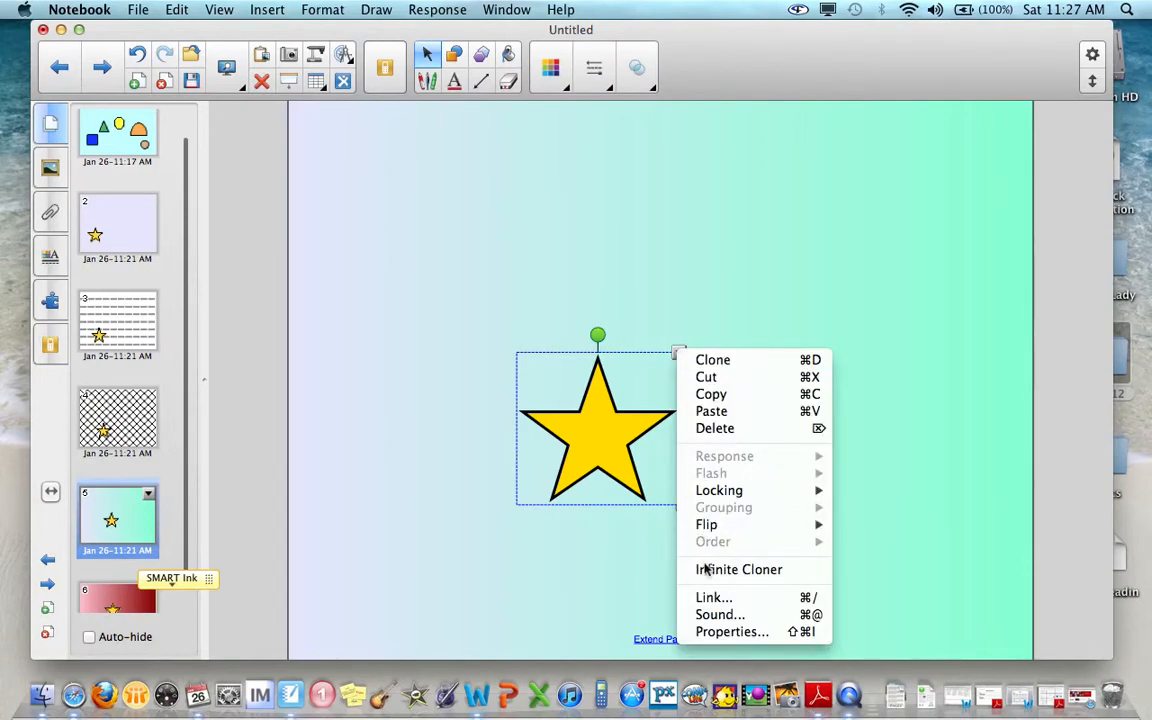
{"action": "left_click", "coordinate": [708, 597]}
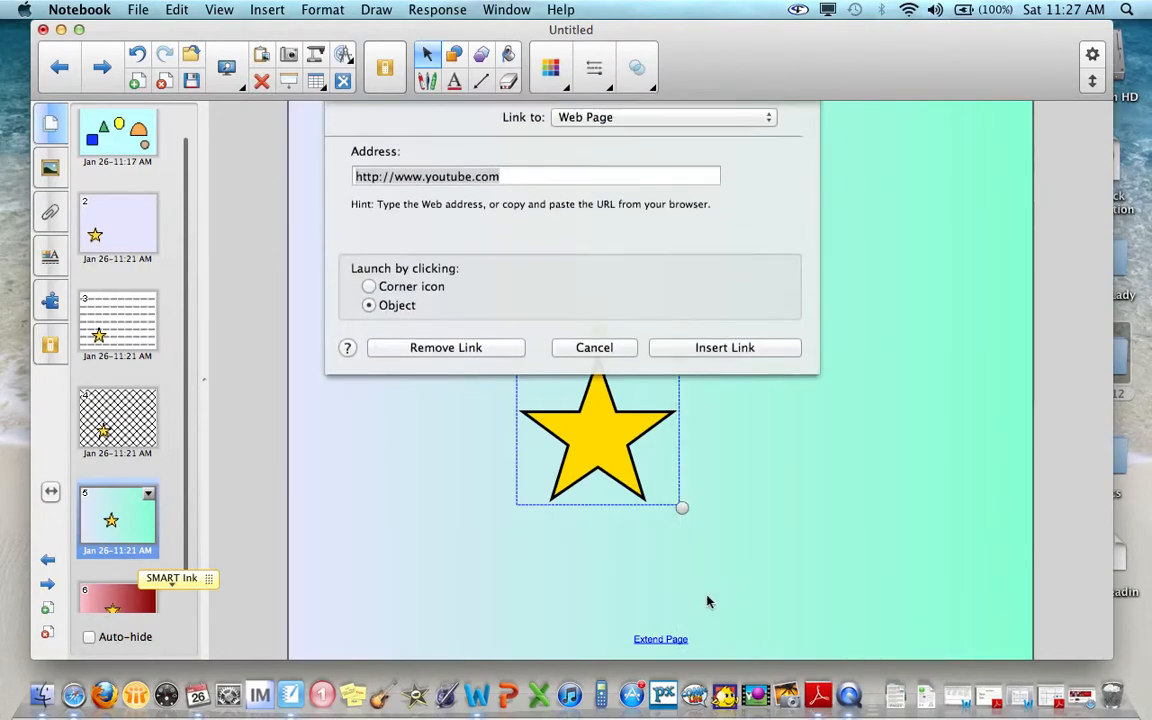
{"action": "left_click", "coordinate": [765, 122]}
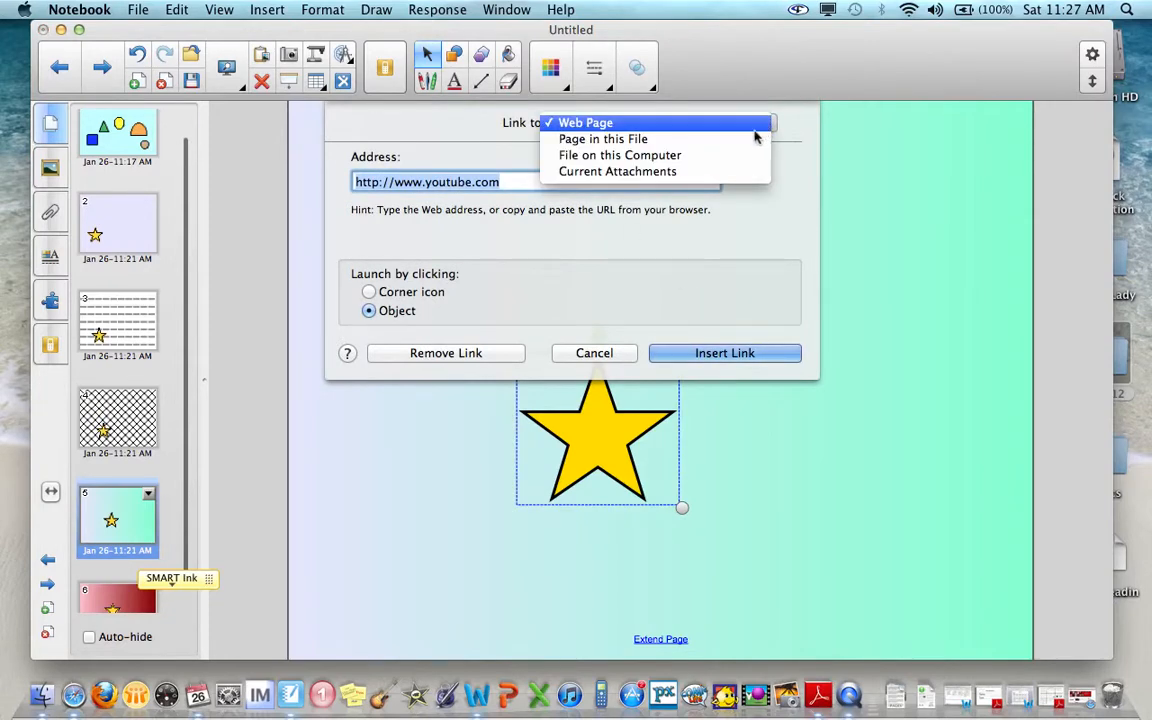
{"action": "left_click", "coordinate": [744, 141]}
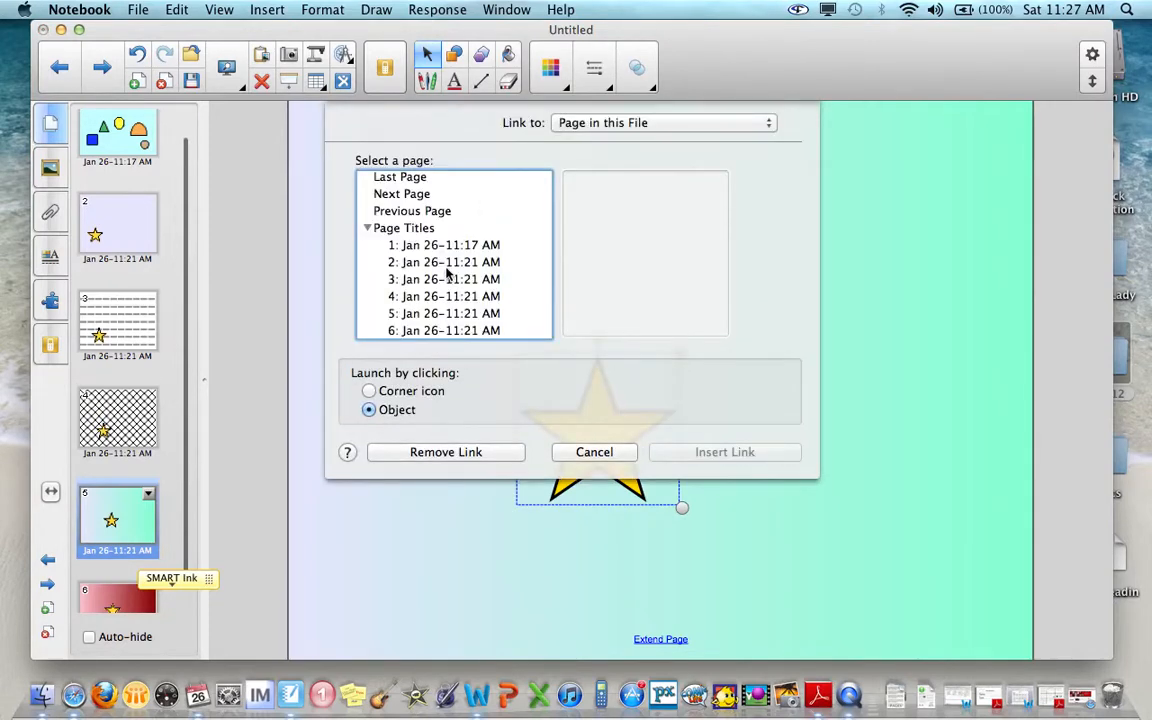
{"action": "left_click", "coordinate": [442, 244]}
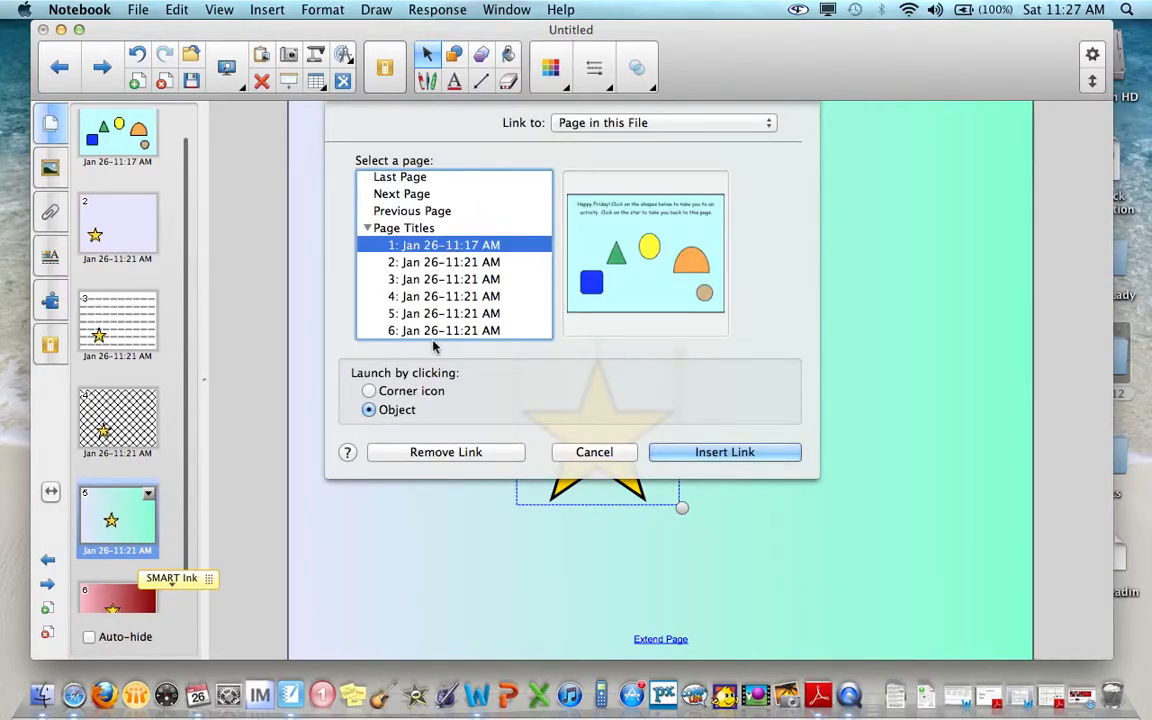
{"action": "left_click", "coordinate": [718, 452]}
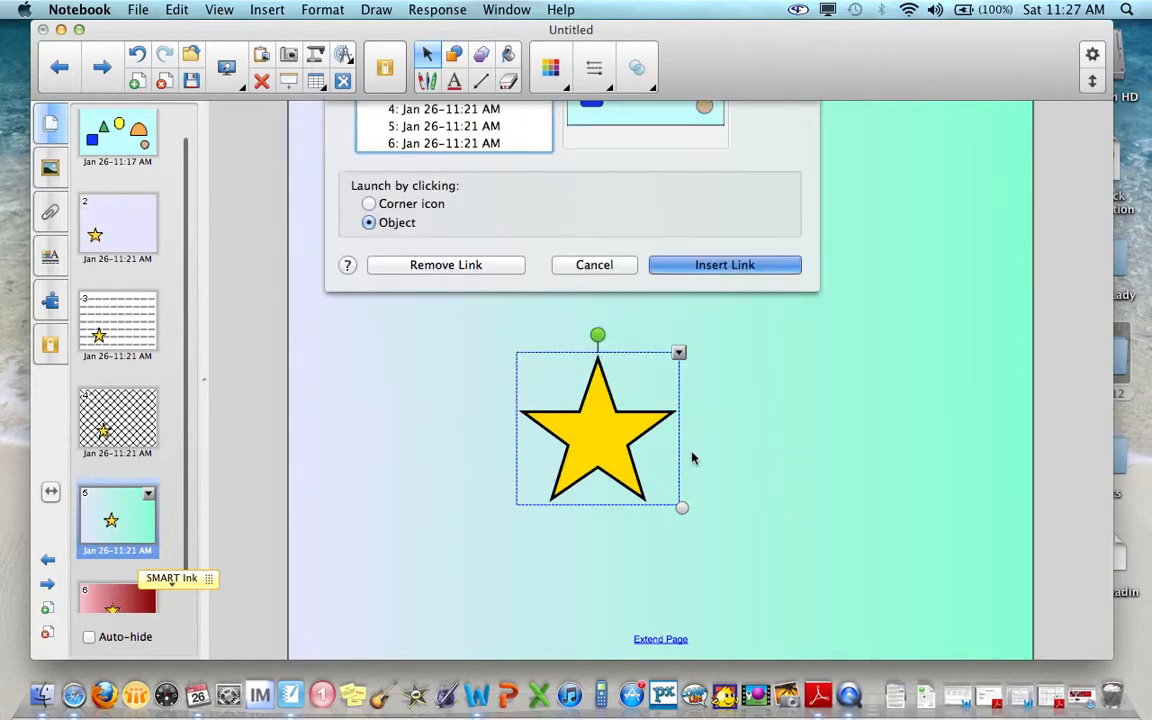
- Test the links of all five shapes on the first page, returning through the star after each of the first four
{"action": "left_click", "coordinate": [117, 145]}
{"action": "left_click", "coordinate": [407, 544]}
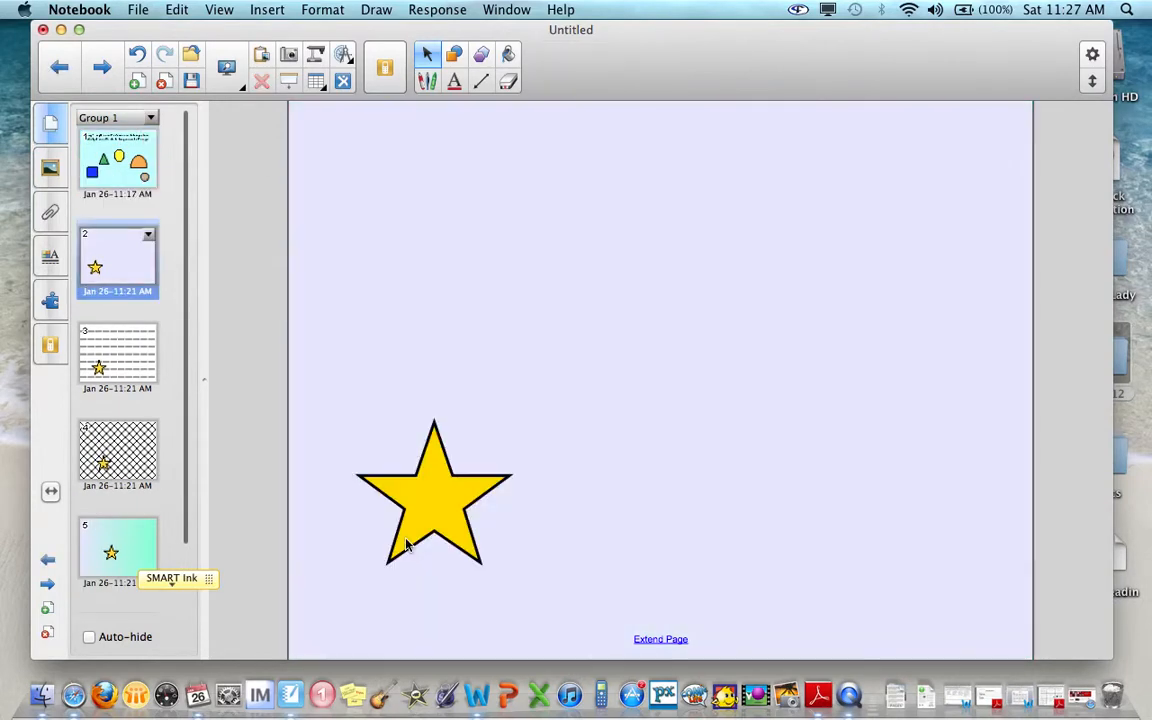
{"action": "left_click", "coordinate": [424, 512]}
{"action": "left_click", "coordinate": [530, 411]}
{"action": "left_click", "coordinate": [445, 513]}
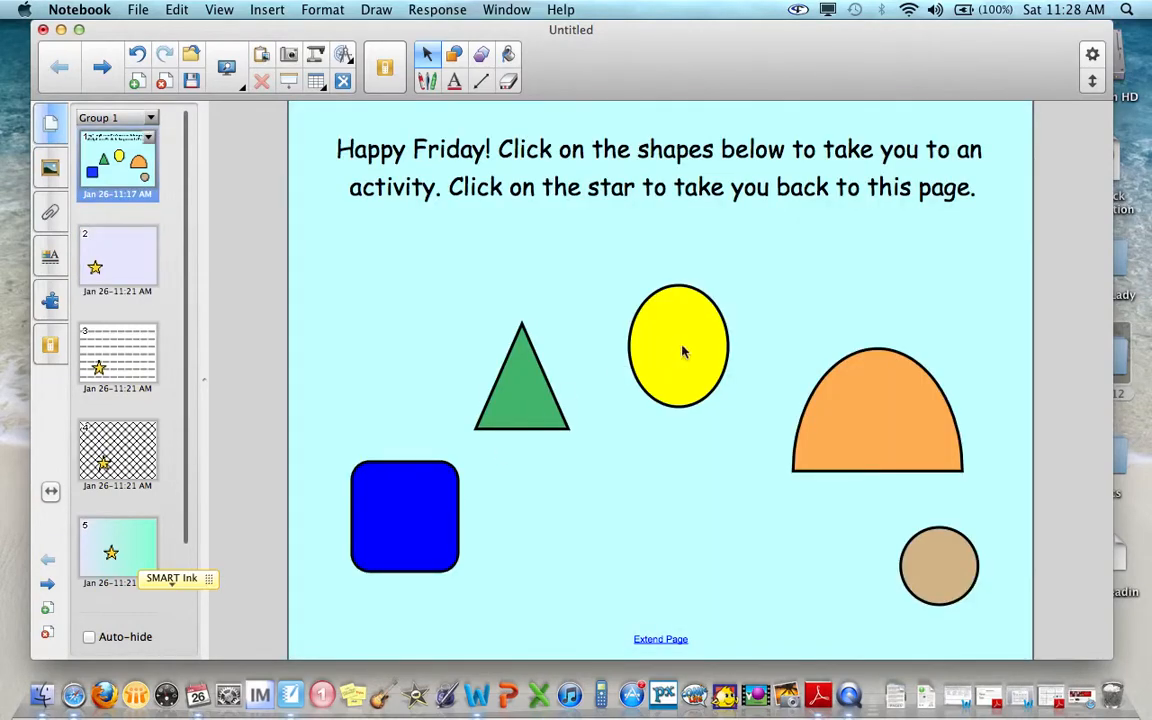
{"action": "left_click", "coordinate": [684, 351]}
{"action": "left_click", "coordinate": [484, 525]}
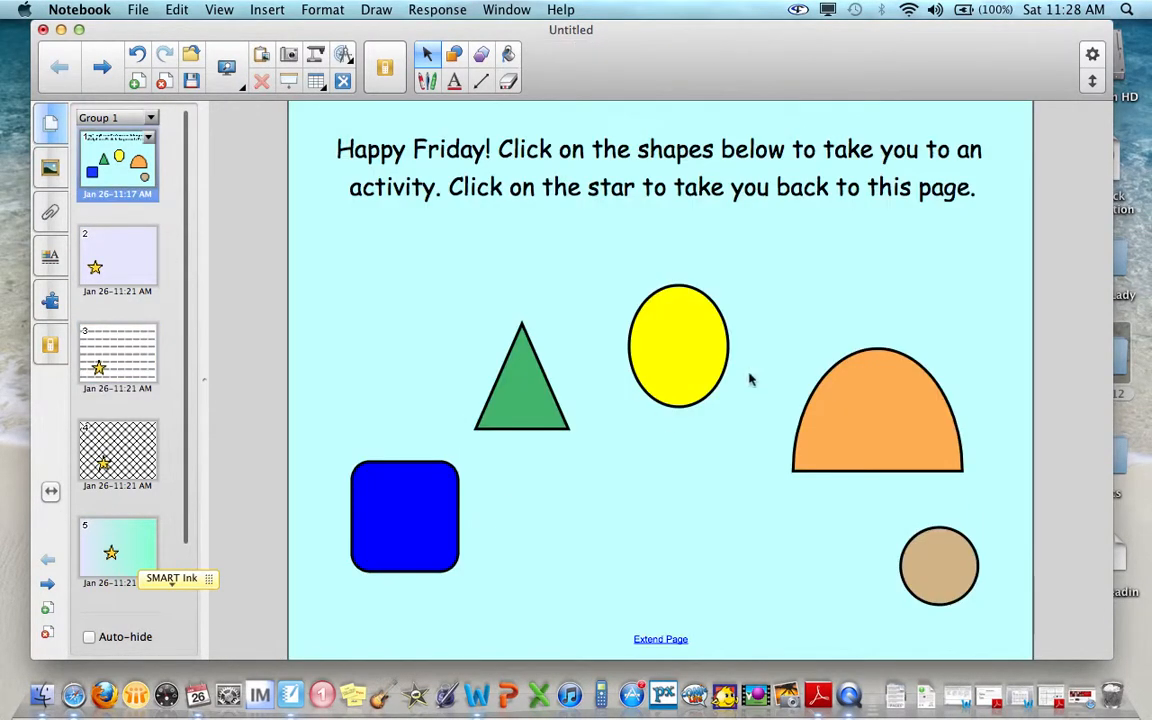
{"action": "left_click", "coordinate": [903, 396]}
{"action": "left_click", "coordinate": [522, 507]}
{"action": "left_click", "coordinate": [936, 571]}
- Link the star on page 6 to page 1 of this file, with Object as the launch option, and test the link
{"action": "left_click", "coordinate": [607, 362]}
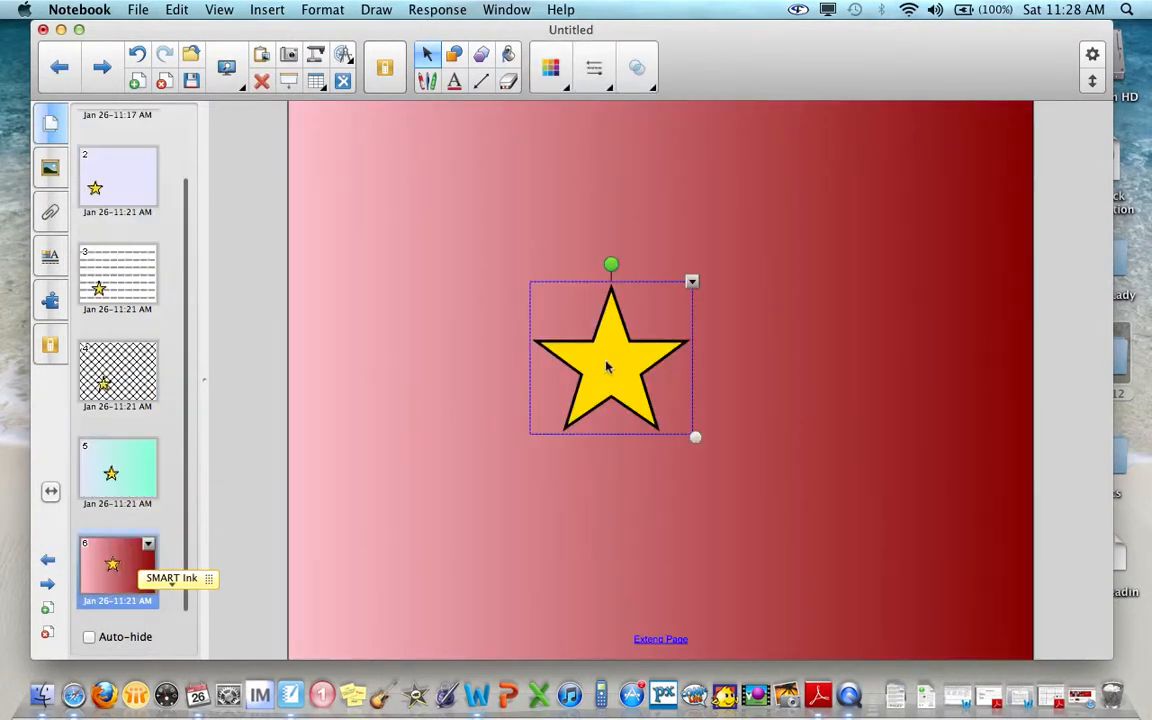
{"action": "left_click", "coordinate": [691, 284]}
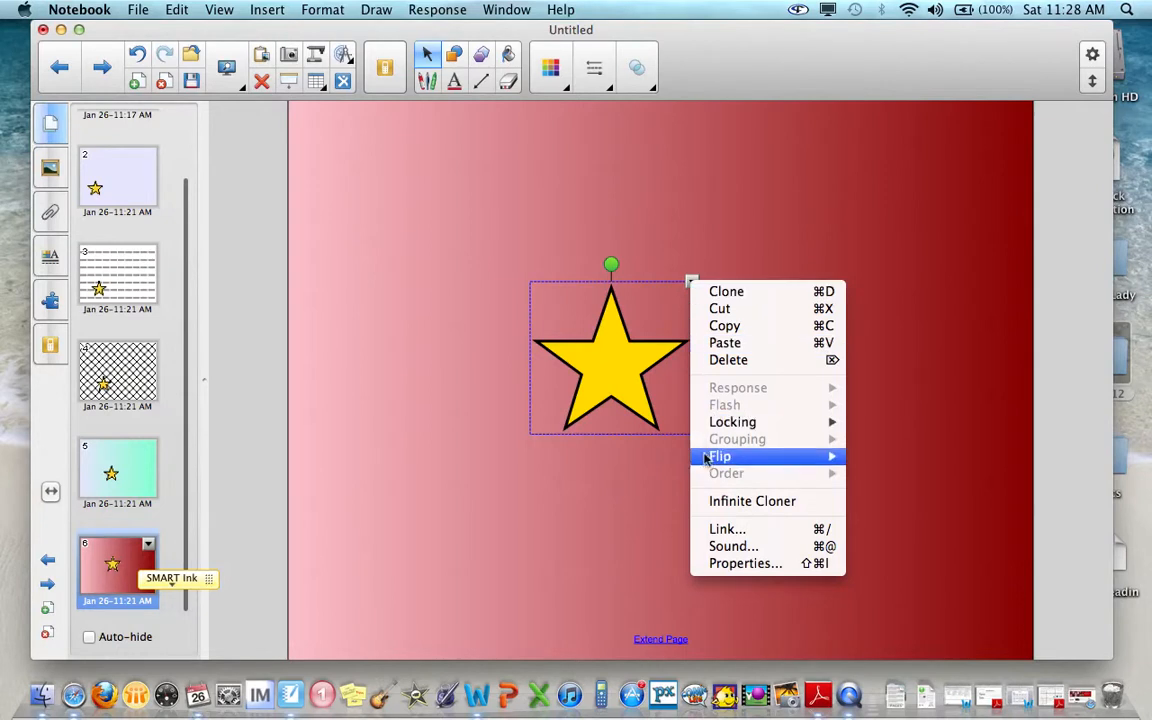
{"action": "left_click", "coordinate": [725, 530]}
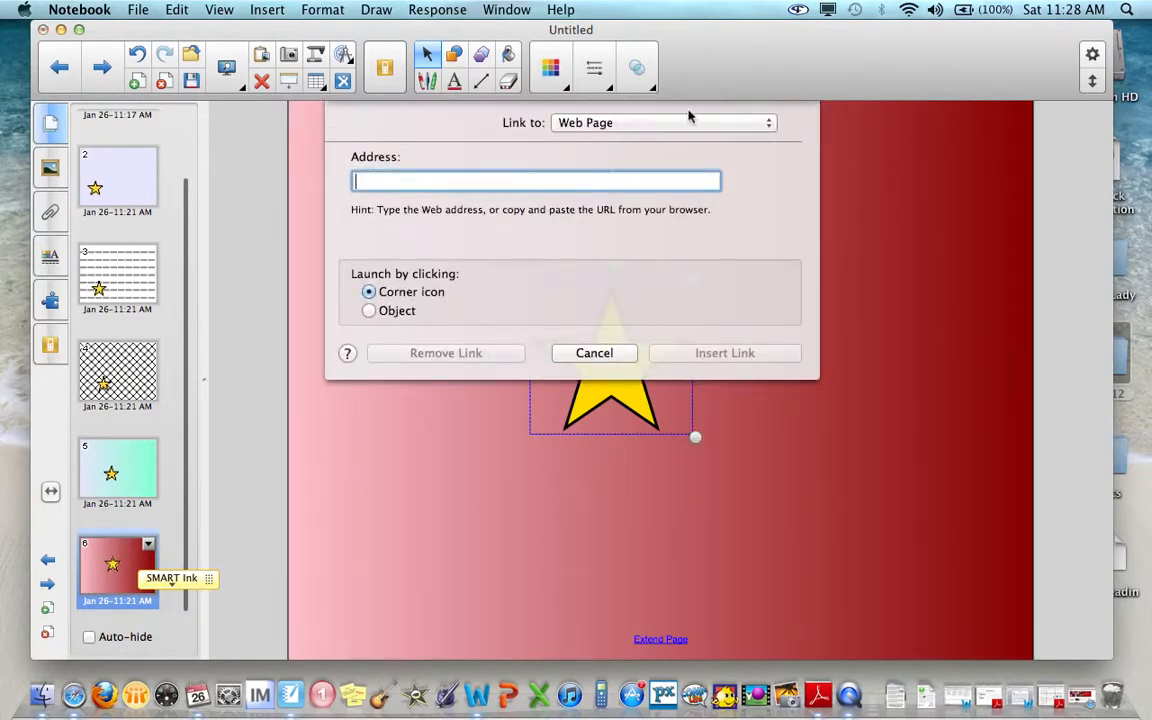
{"action": "left_click", "coordinate": [768, 127]}
{"action": "left_click", "coordinate": [758, 140]}
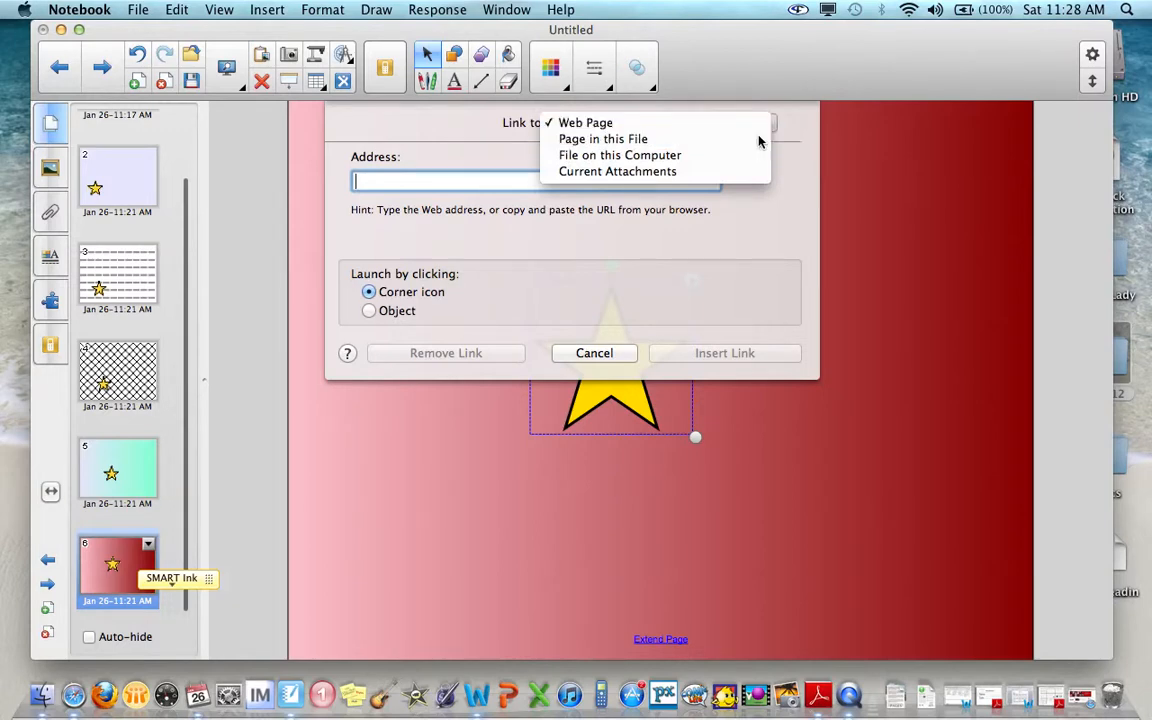
{"action": "left_click", "coordinate": [458, 241]}
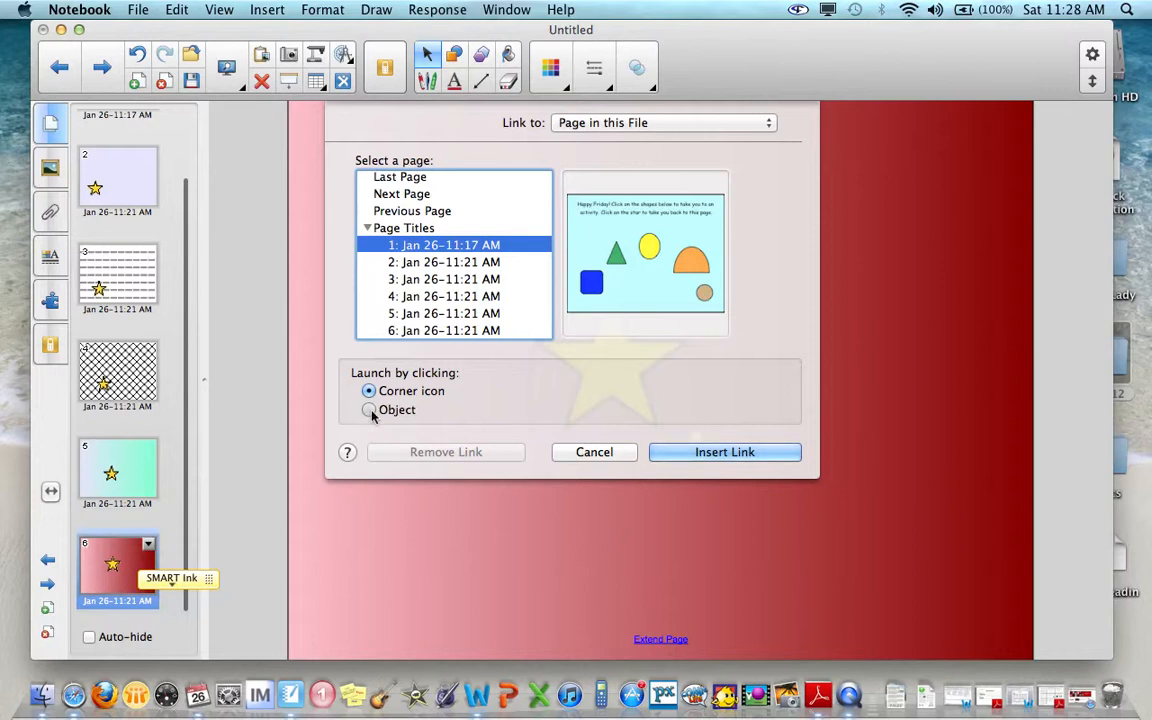
{"action": "left_click", "coordinate": [672, 451]}
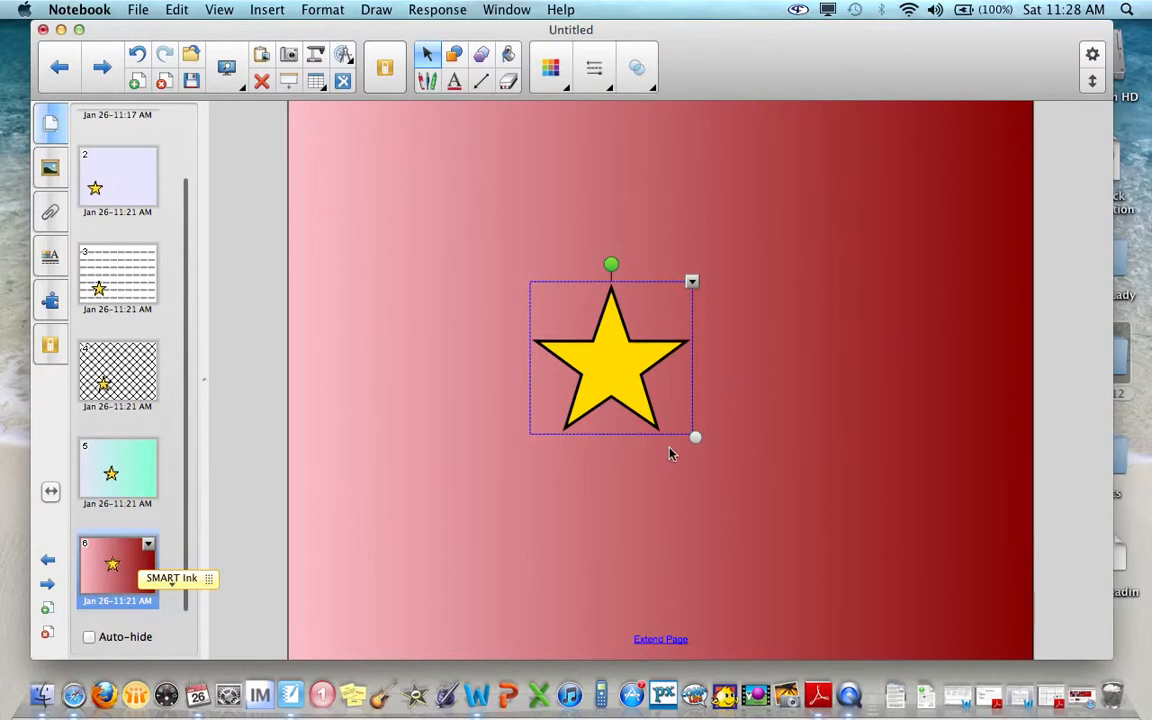
{"action": "left_click", "coordinate": [900, 342]}
{"action": "left_click", "coordinate": [620, 332]}
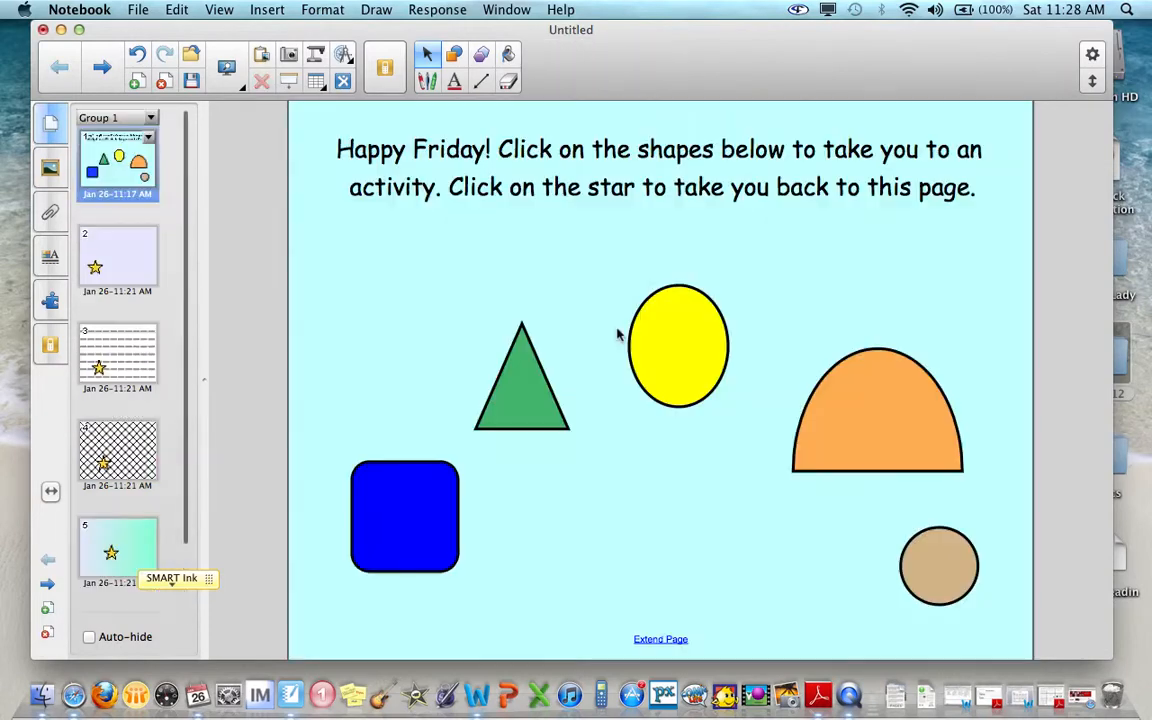